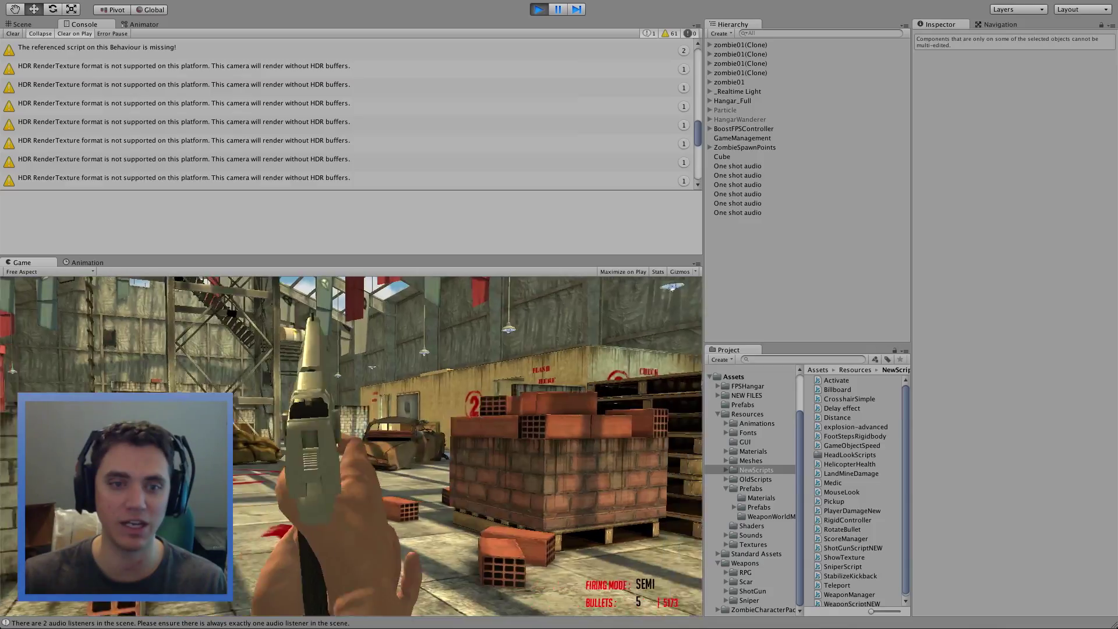
Playtest the hangar level, walking around the map while firing and reloading the pistol
key("w")
left_click(351, 446)
left_click(351, 446)
left_click(351, 446)
left_click(351, 446)
left_click(351, 446)
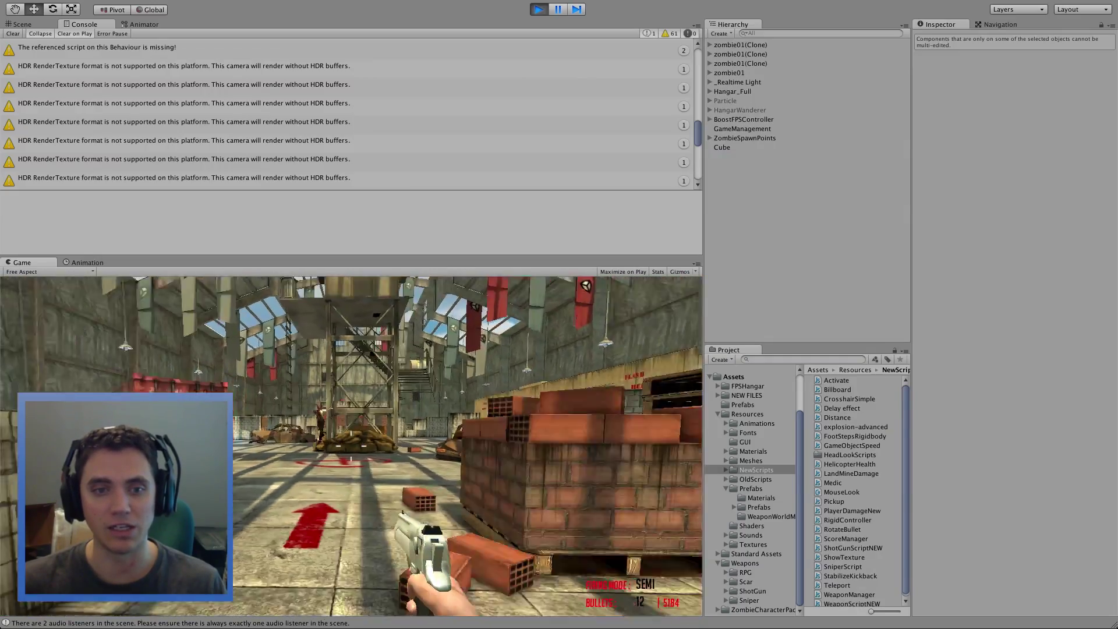
left_click(351, 446)
left_click(351, 446)
left_click(351, 446)
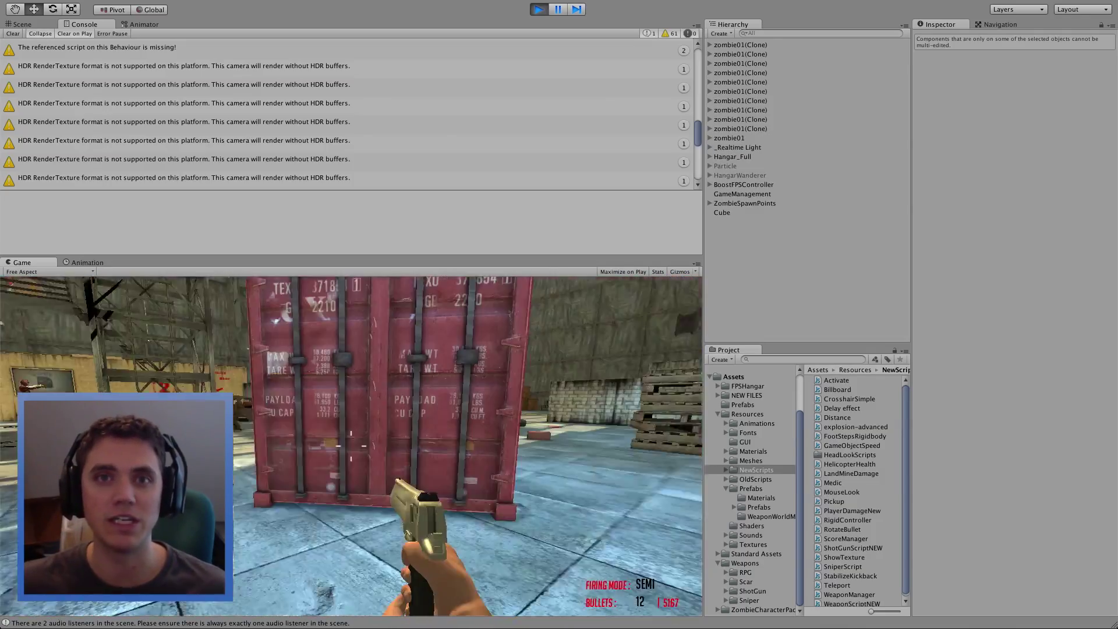
left_click(351, 446)
left_click(351, 446)
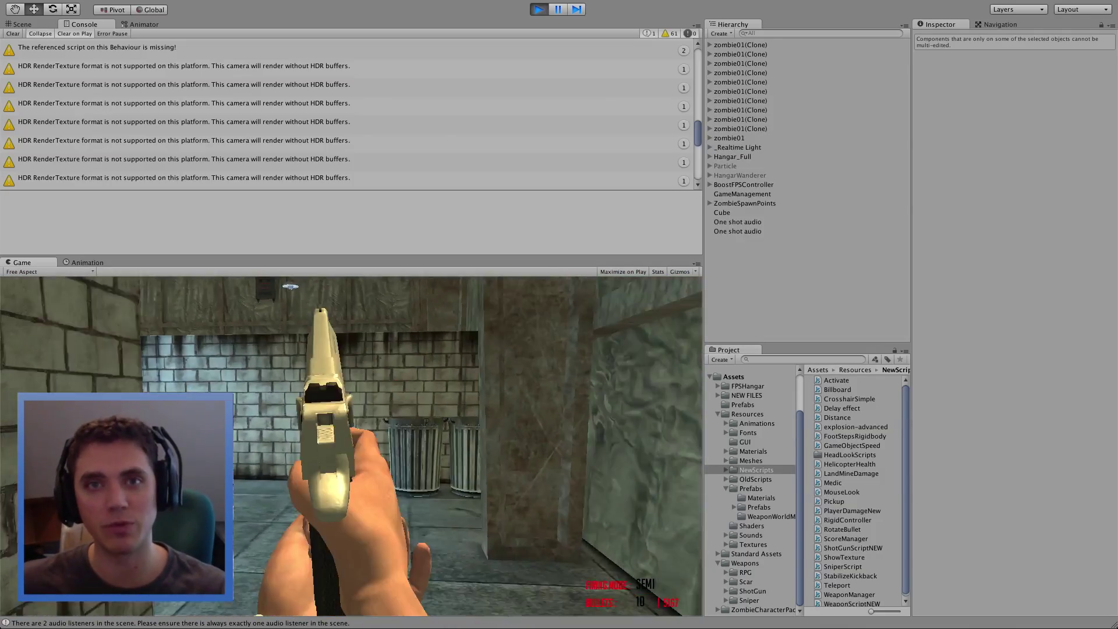
left_click(351, 446)
left_click(351, 446)
left_click(351, 446)
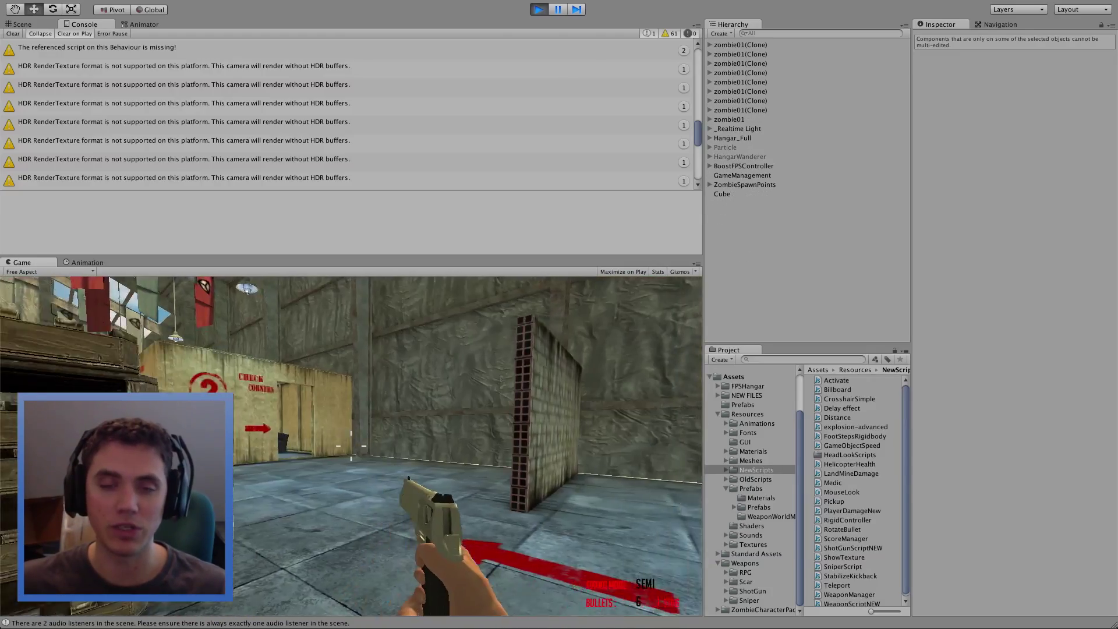
key("w")
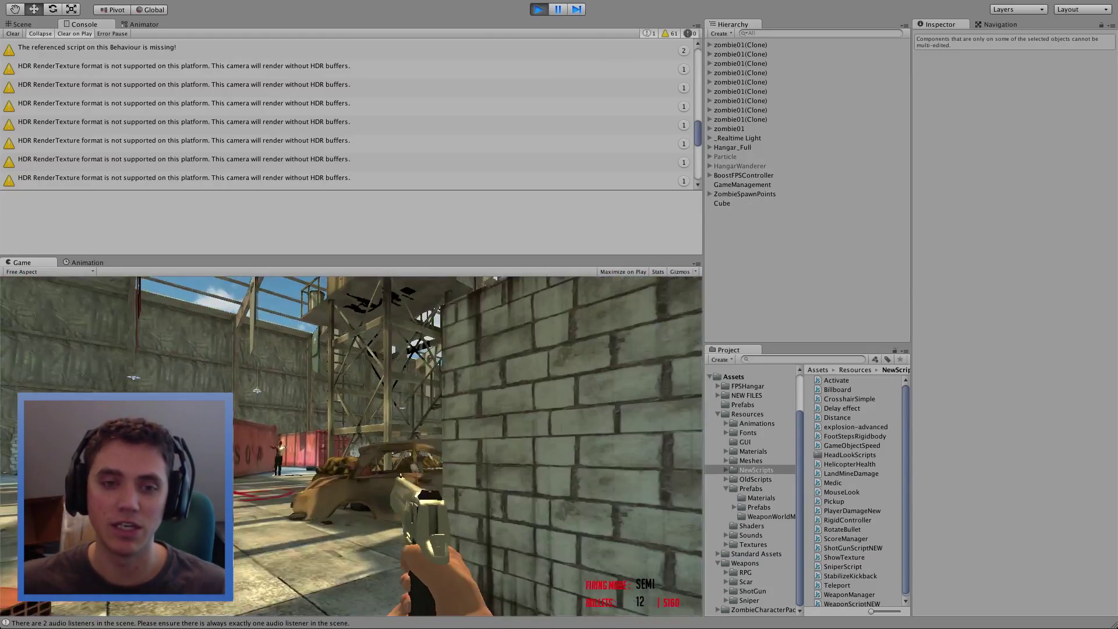
left_click(351, 446)
left_click(351, 446)
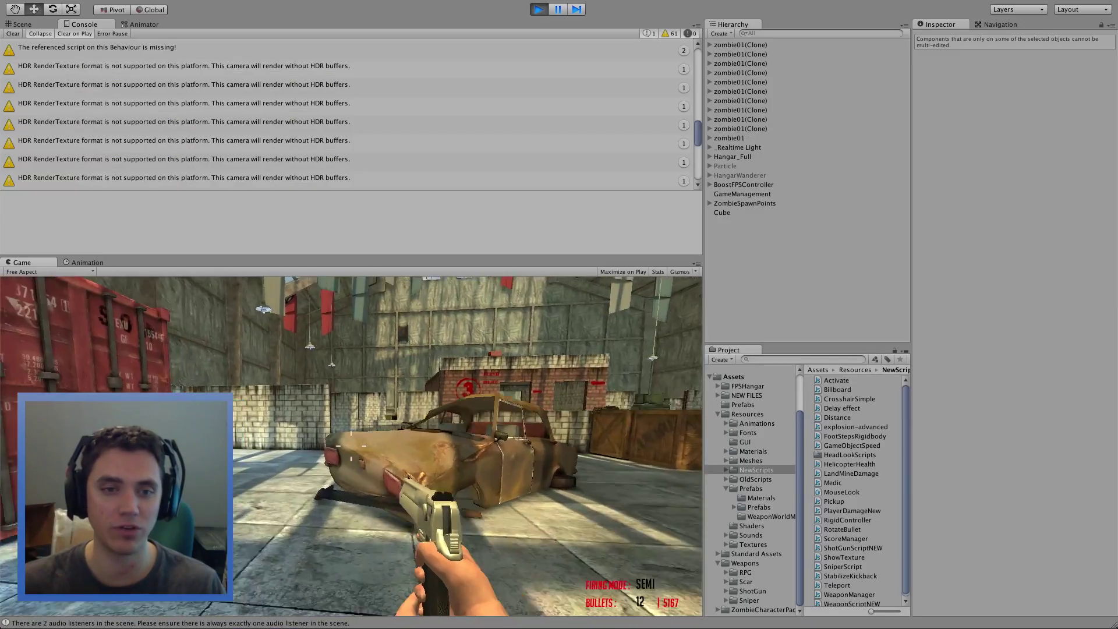
key("w")
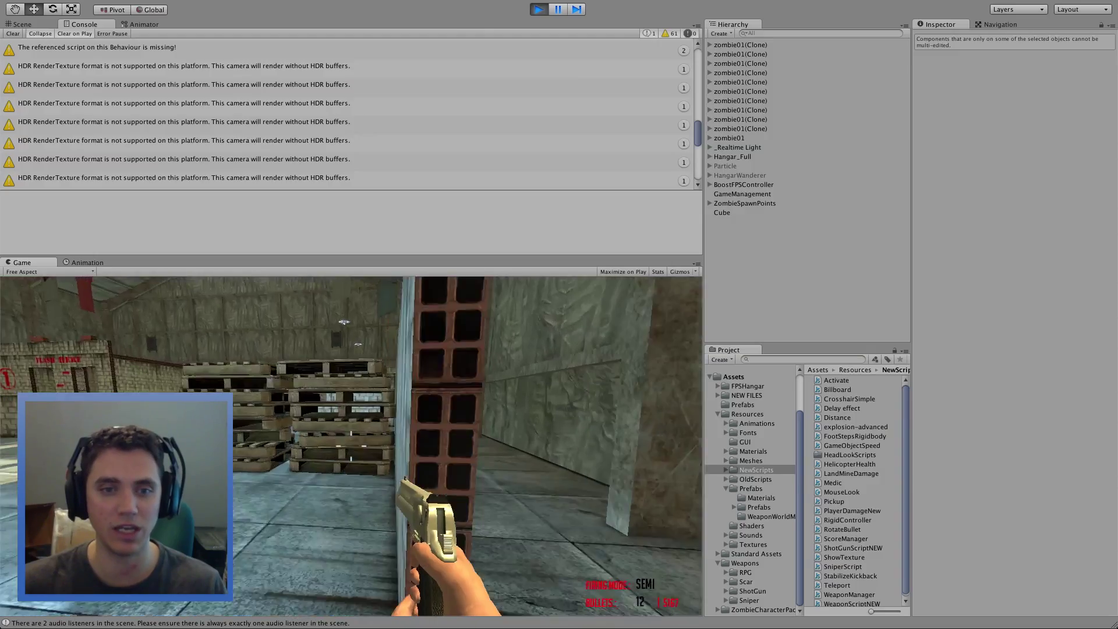
key("w")
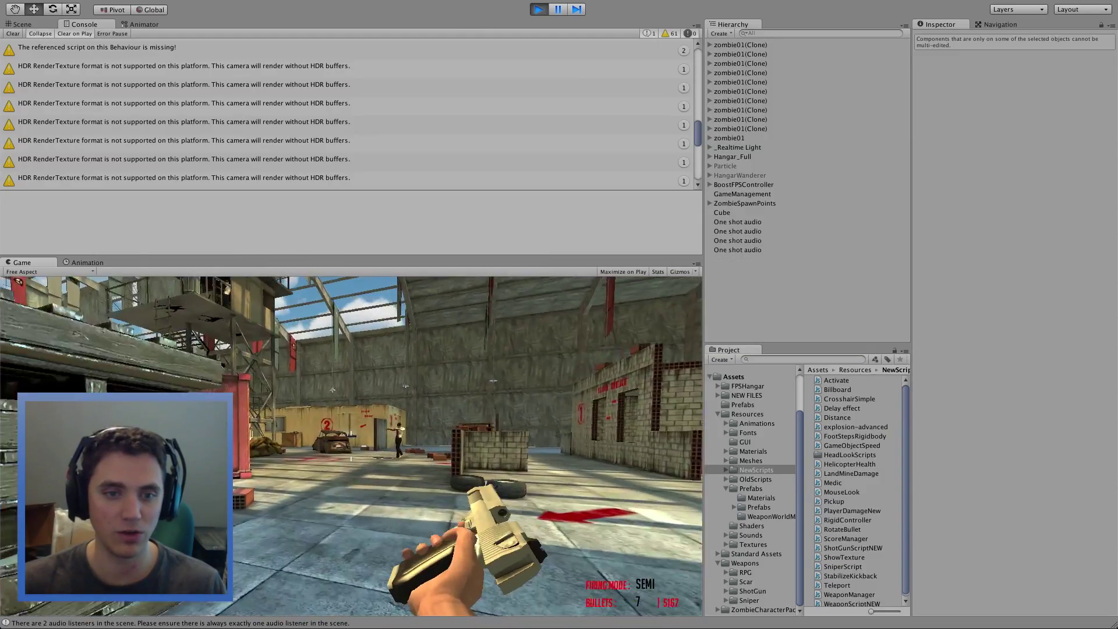
key("w")
key("r")
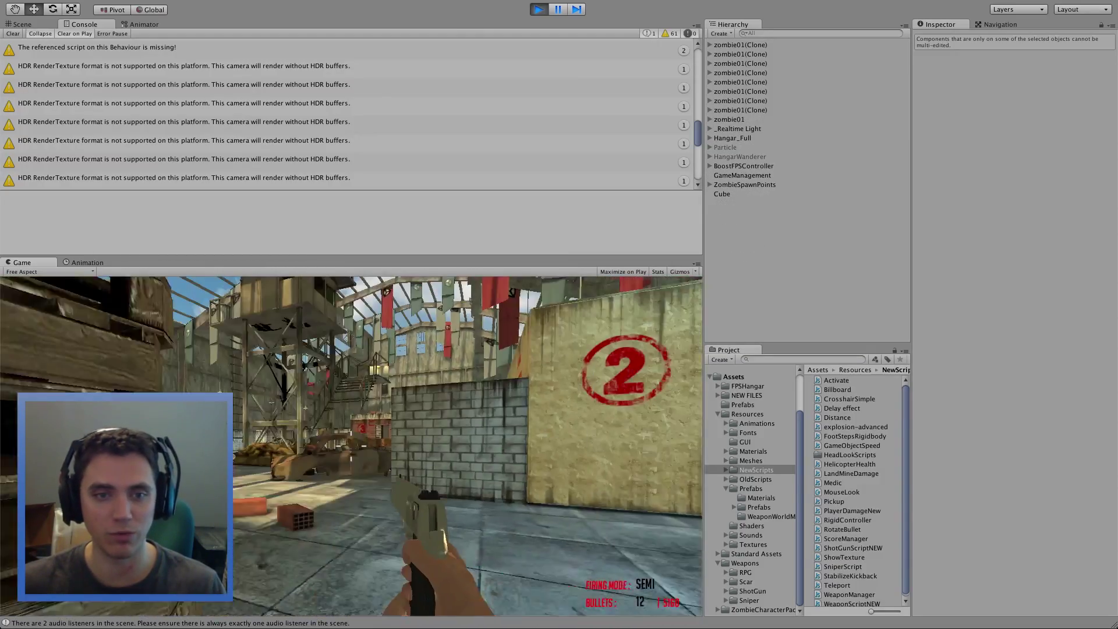
key("w")
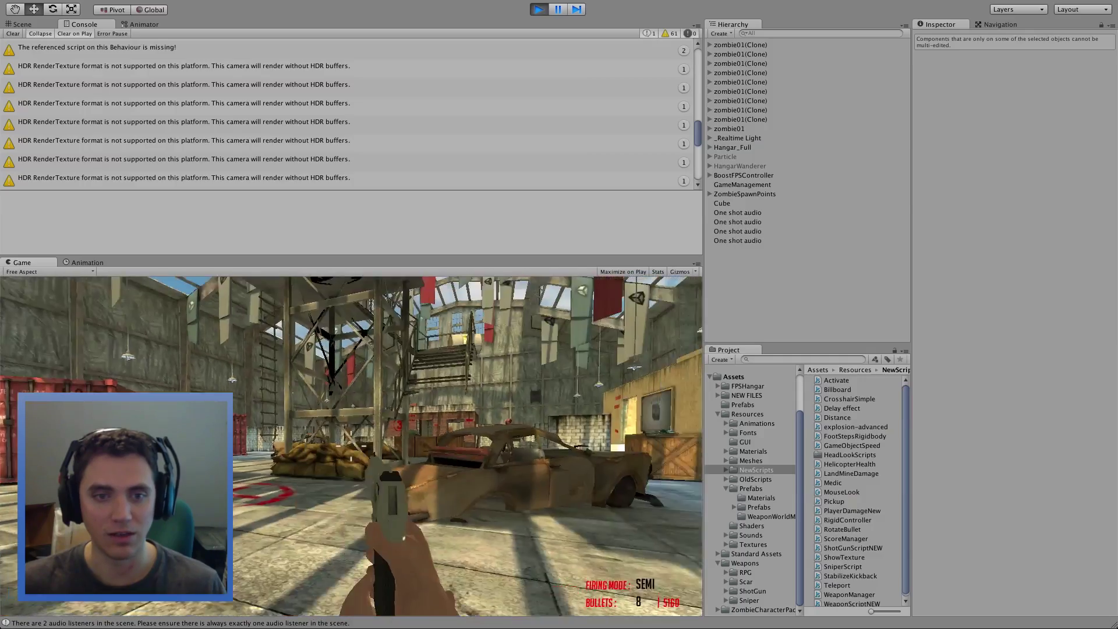
key("w")
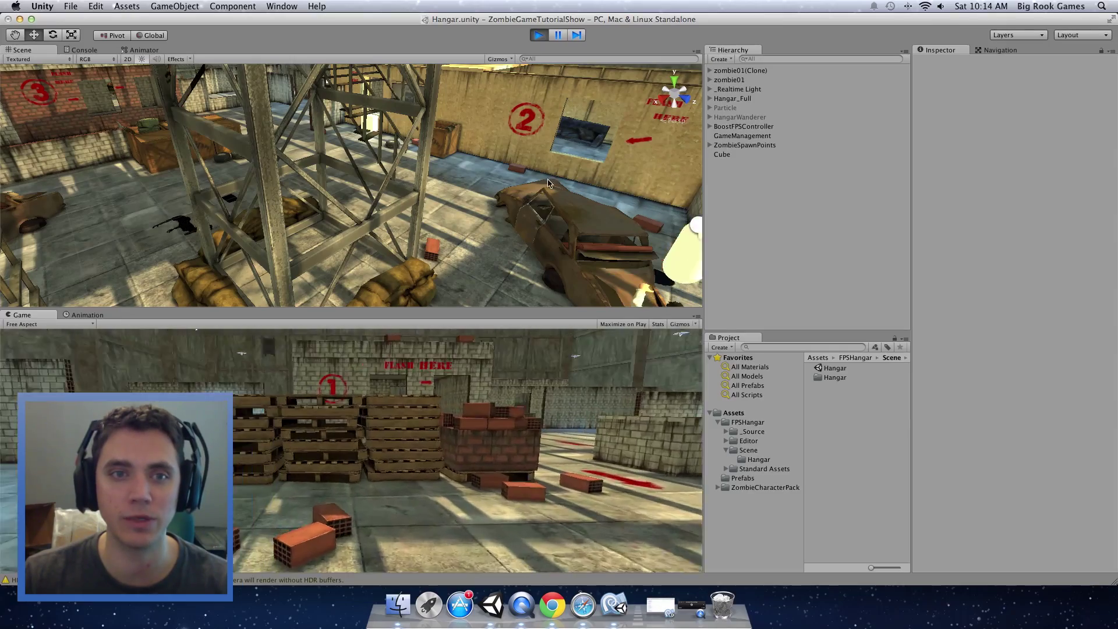
key("w")
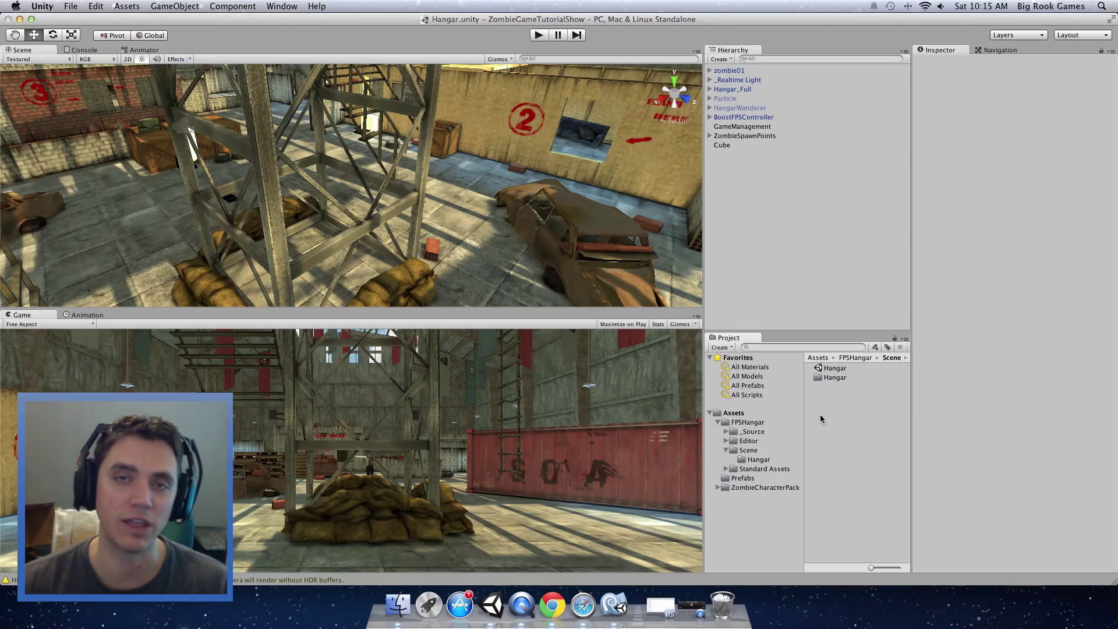
Import the custom package fpskitPlayerPrefab.unitypackage from the Unity documents folder with all of its files included
right_click(833, 401)
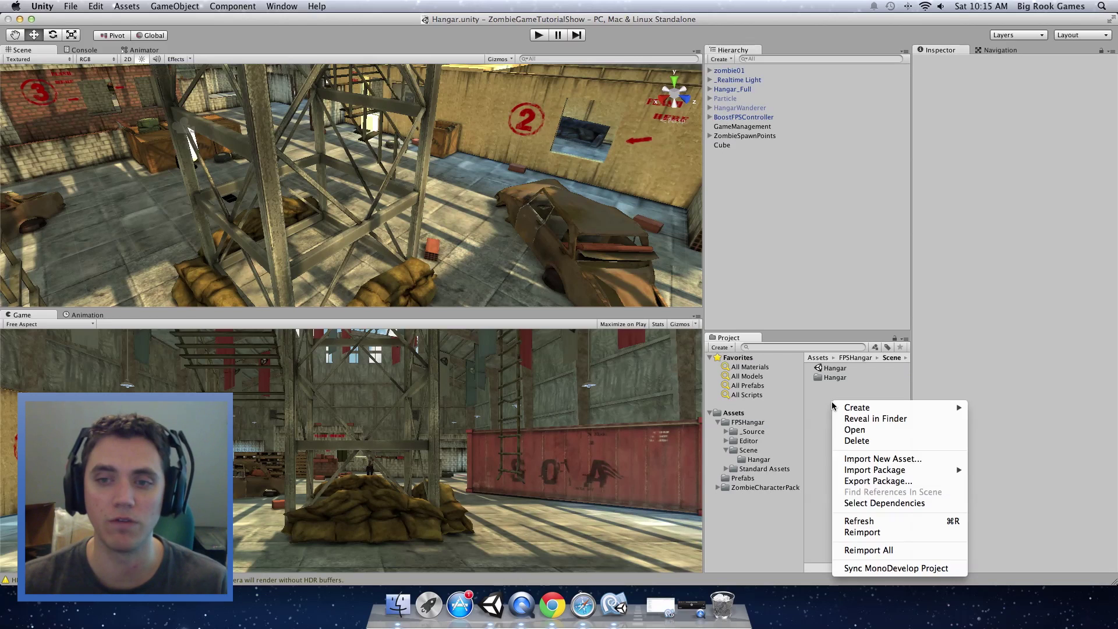
mouse_move(899, 475)
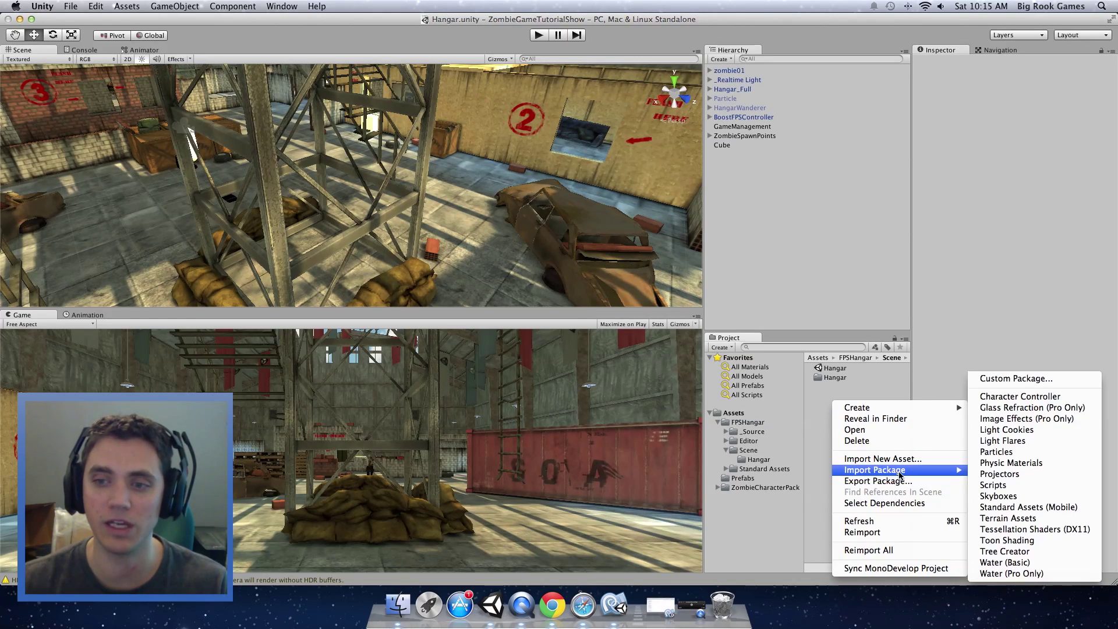
left_click(1035, 379)
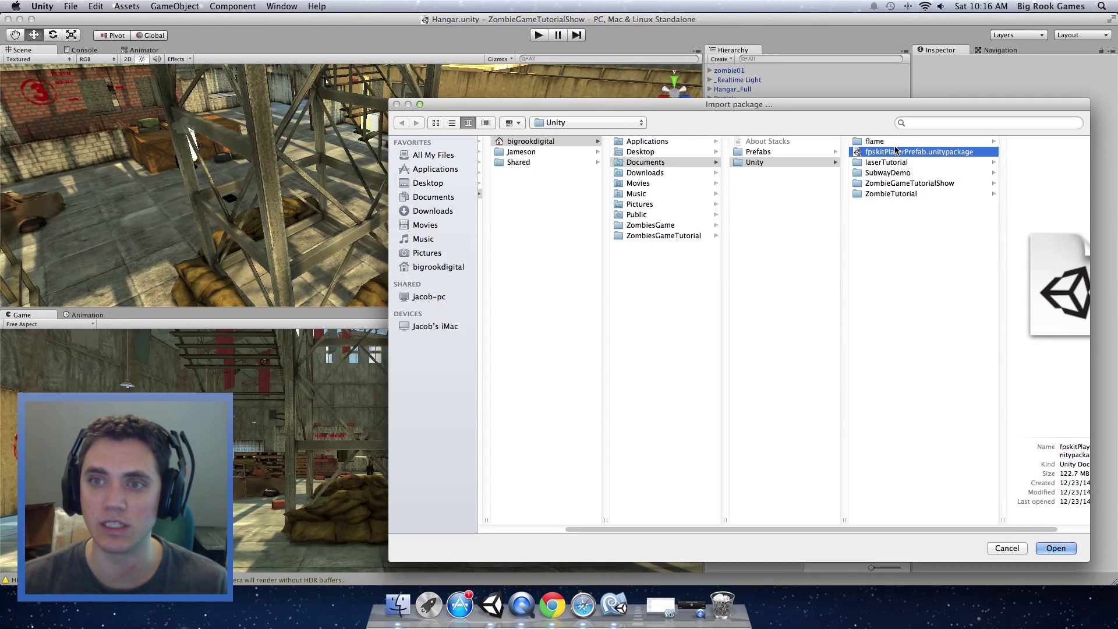
double_click(909, 153)
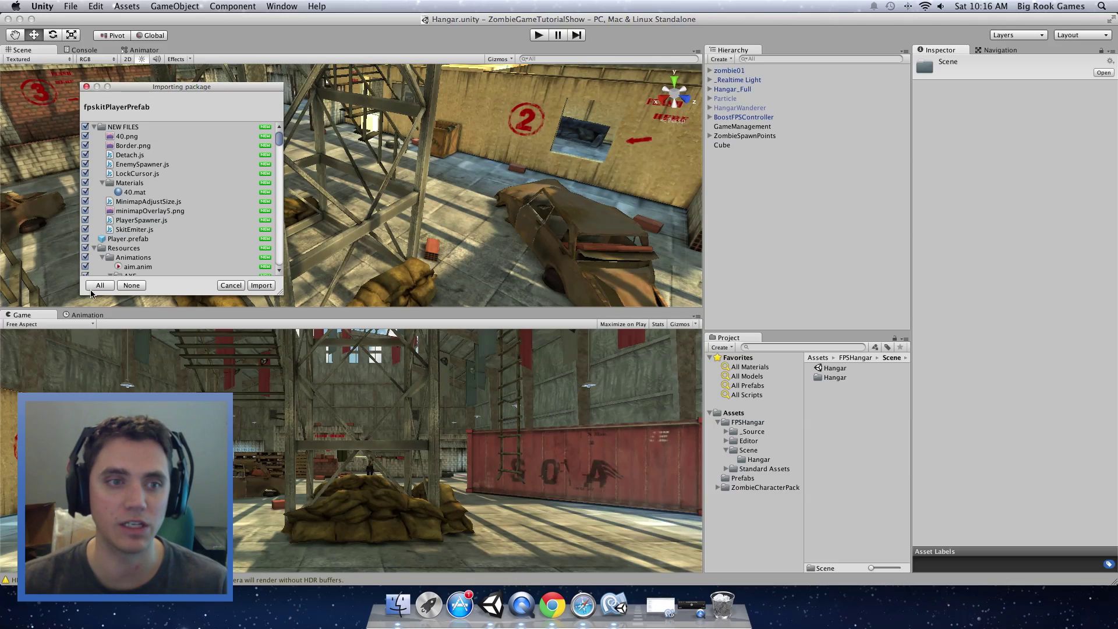
scroll(172, 213, "down", 3)
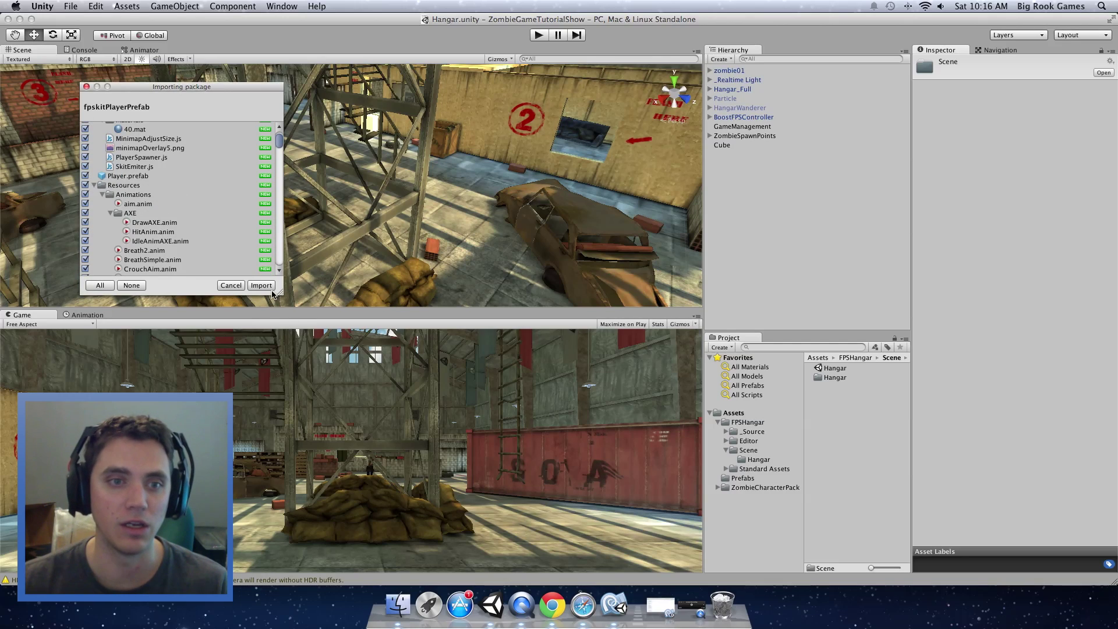
left_click(261, 285)
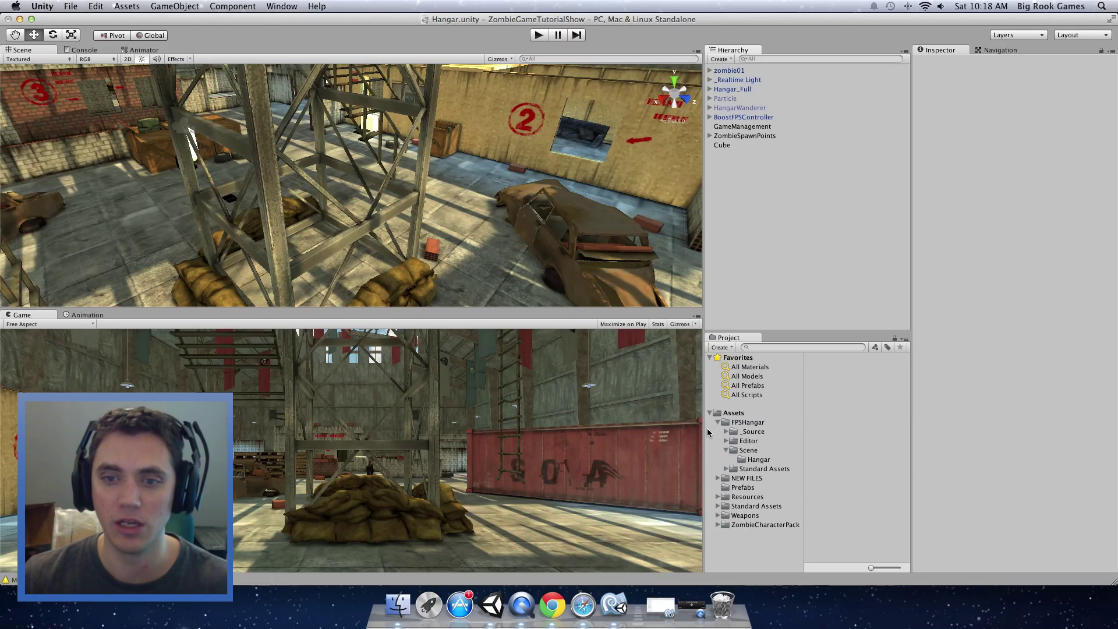
Add the imported Player prefab from the Assets folder to the scene as a child of BoostFPSController
left_click(748, 479)
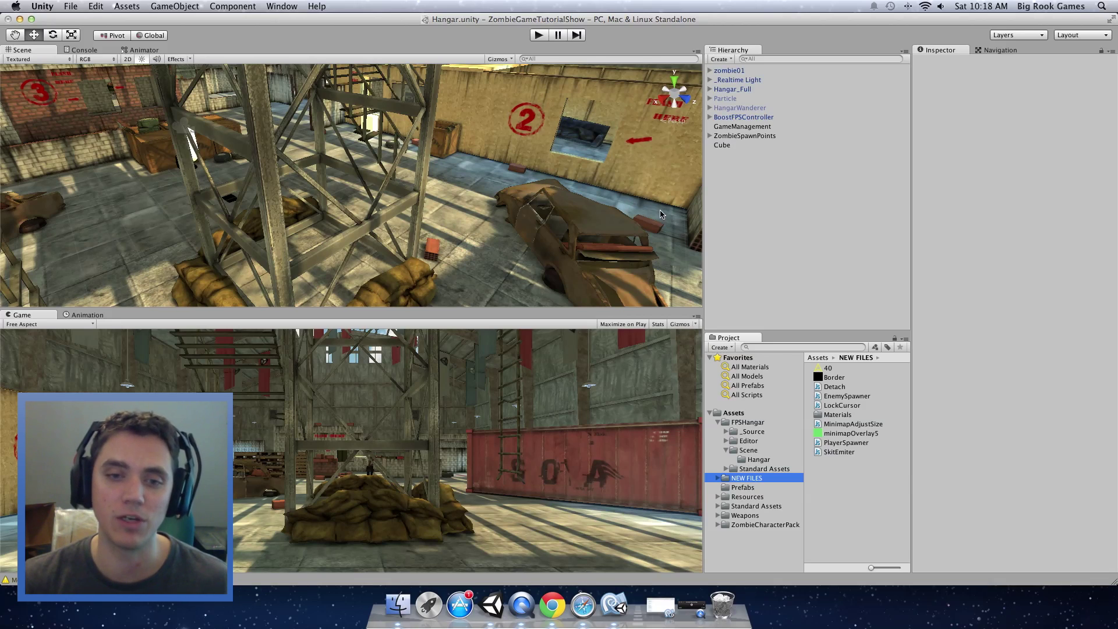
left_click(734, 414)
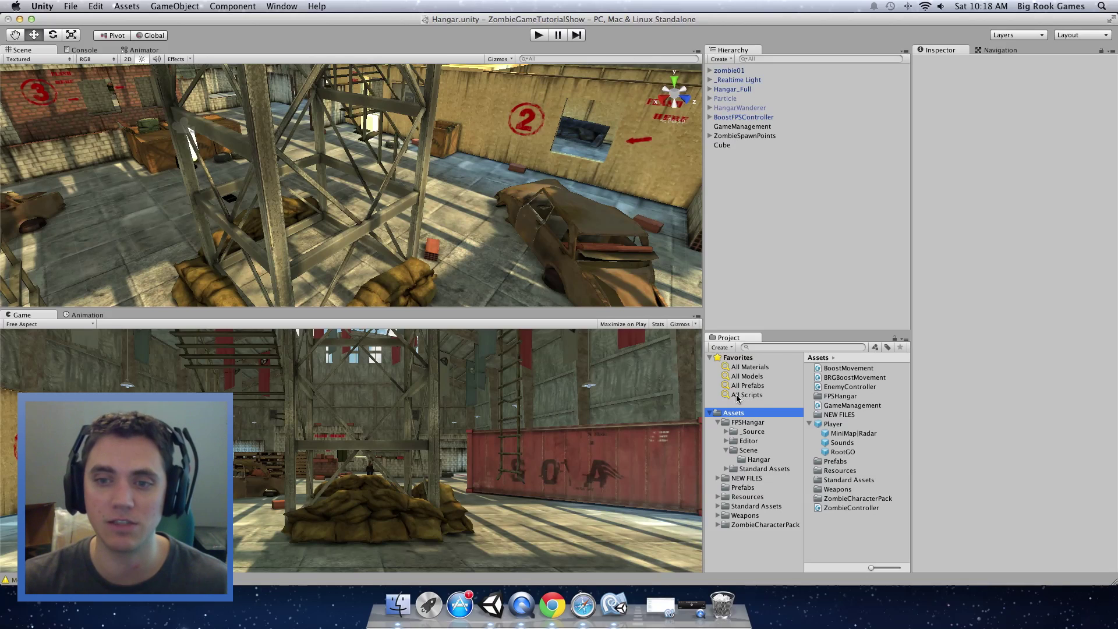
left_click(832, 425)
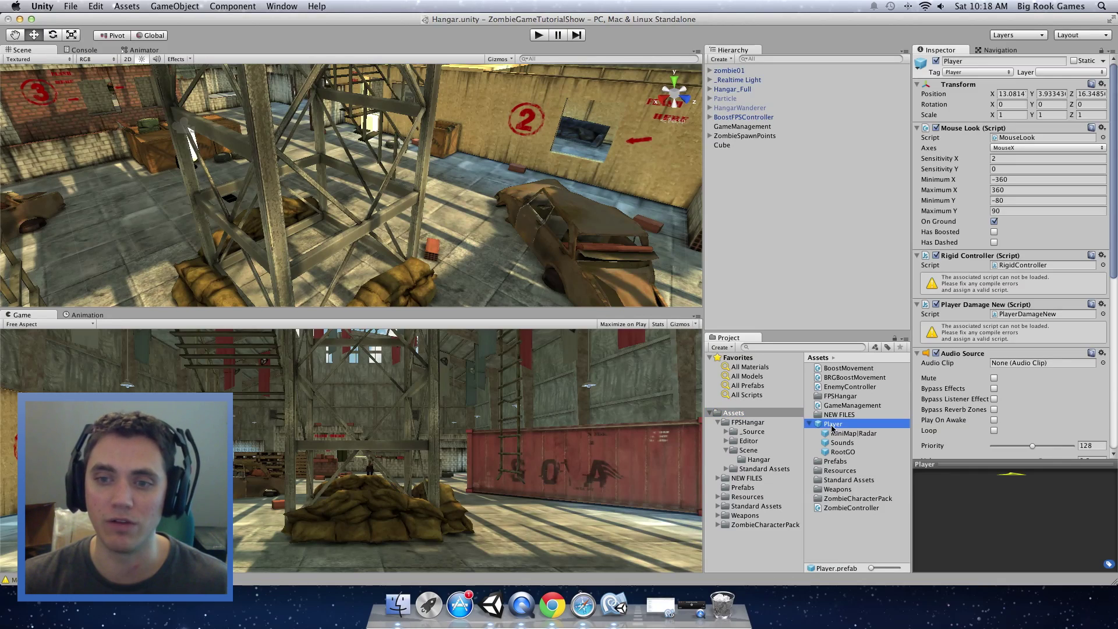
left_click(811, 425)
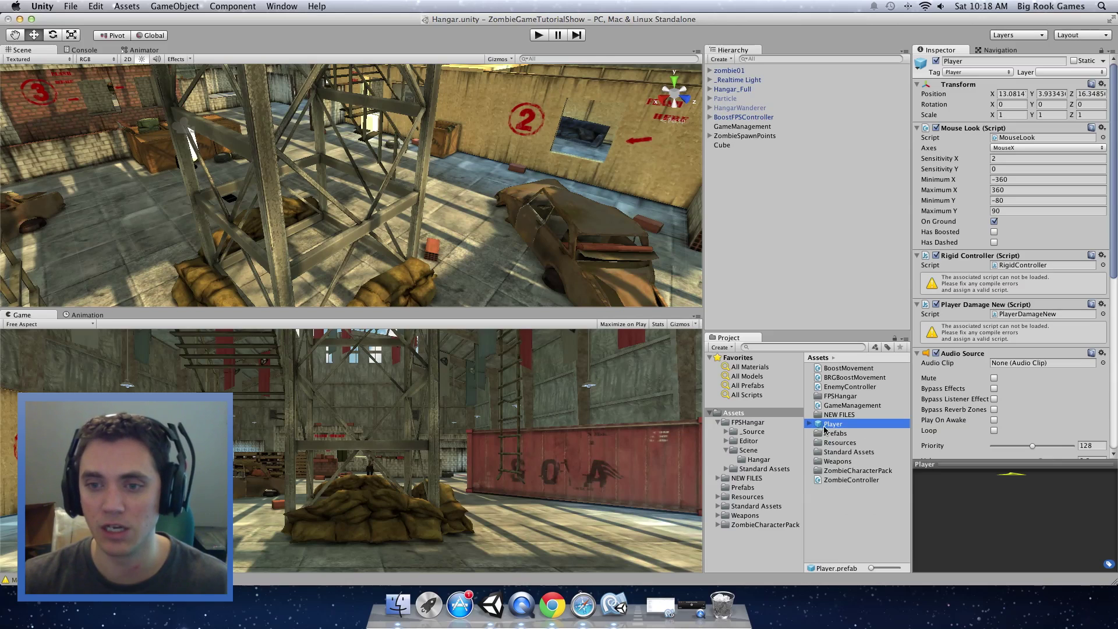
left_click(811, 425)
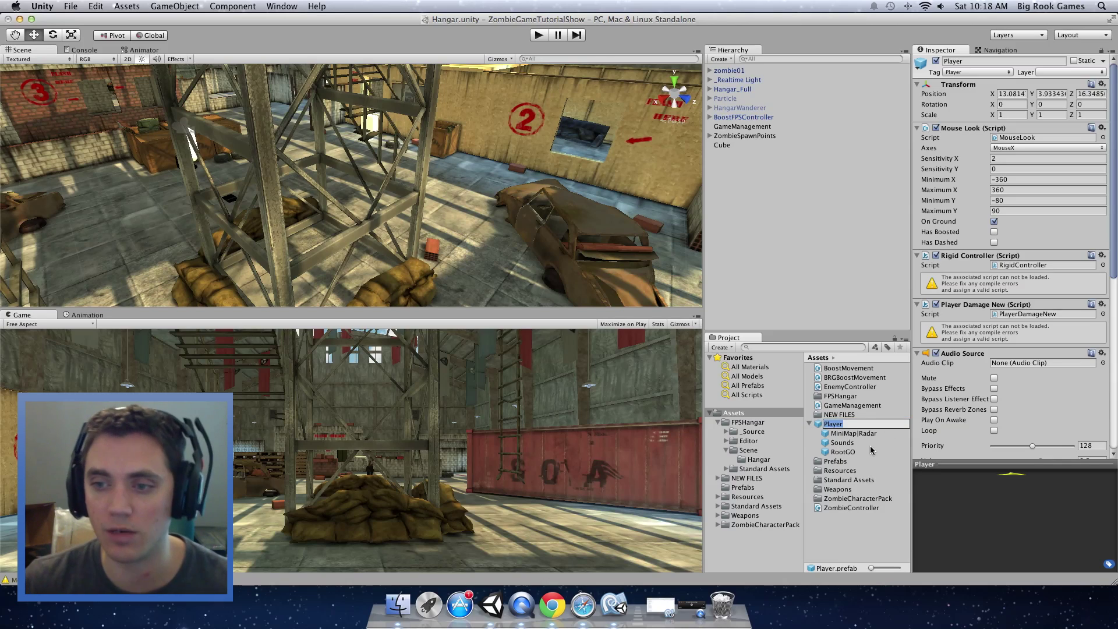
key("Return")
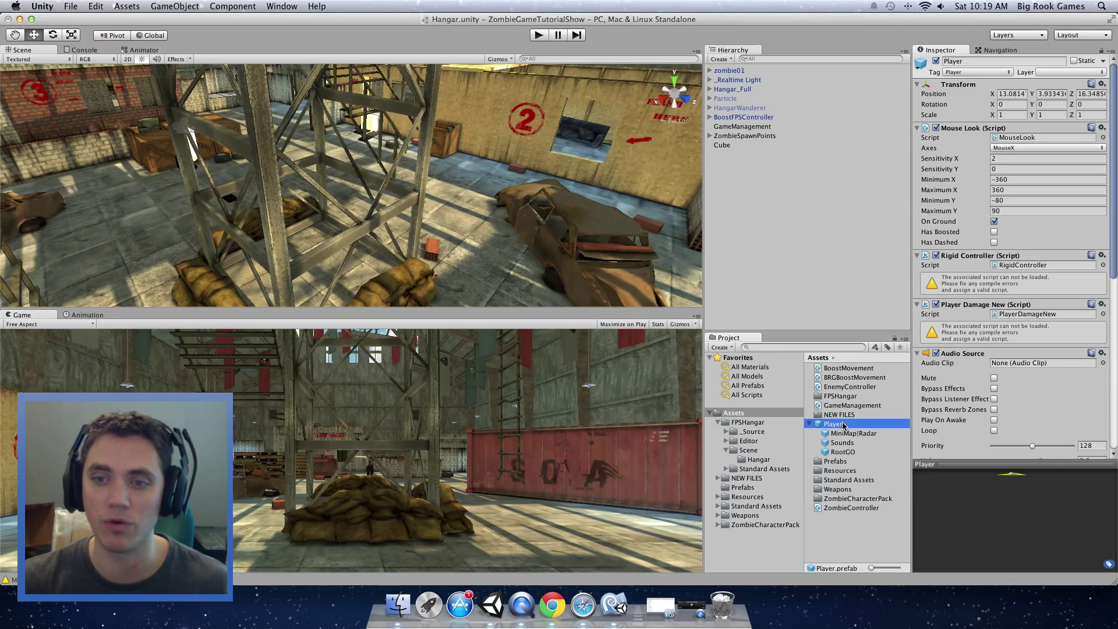
left_click_drag(830, 428, 737, 118)
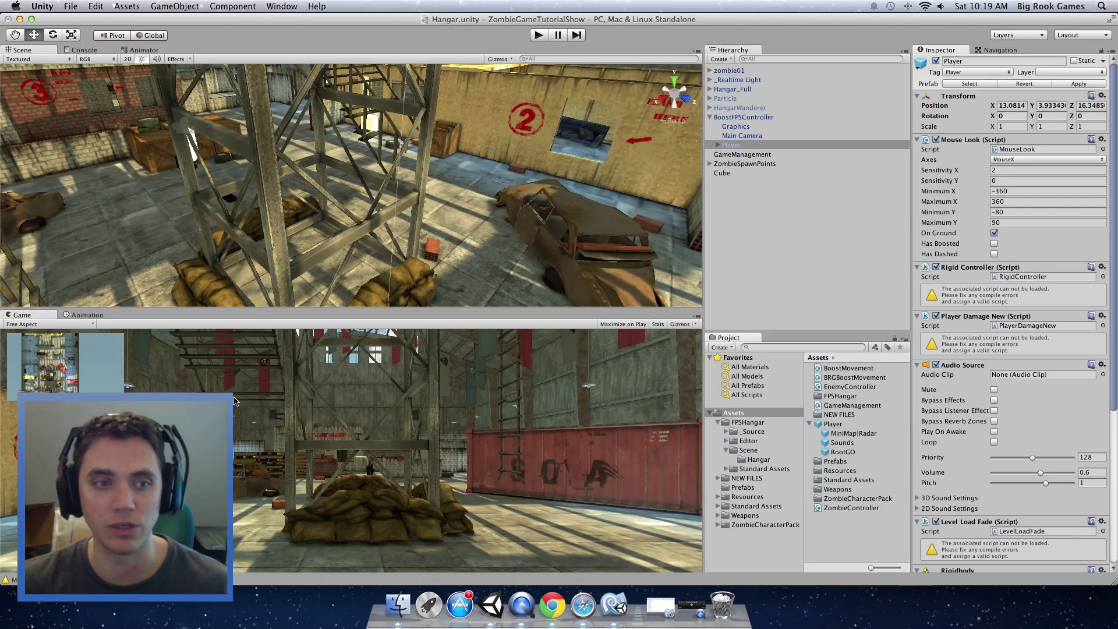
Expand the Player object under BoostFPSController and deactivate its MiniMap|Radar child
left_click(717, 146)
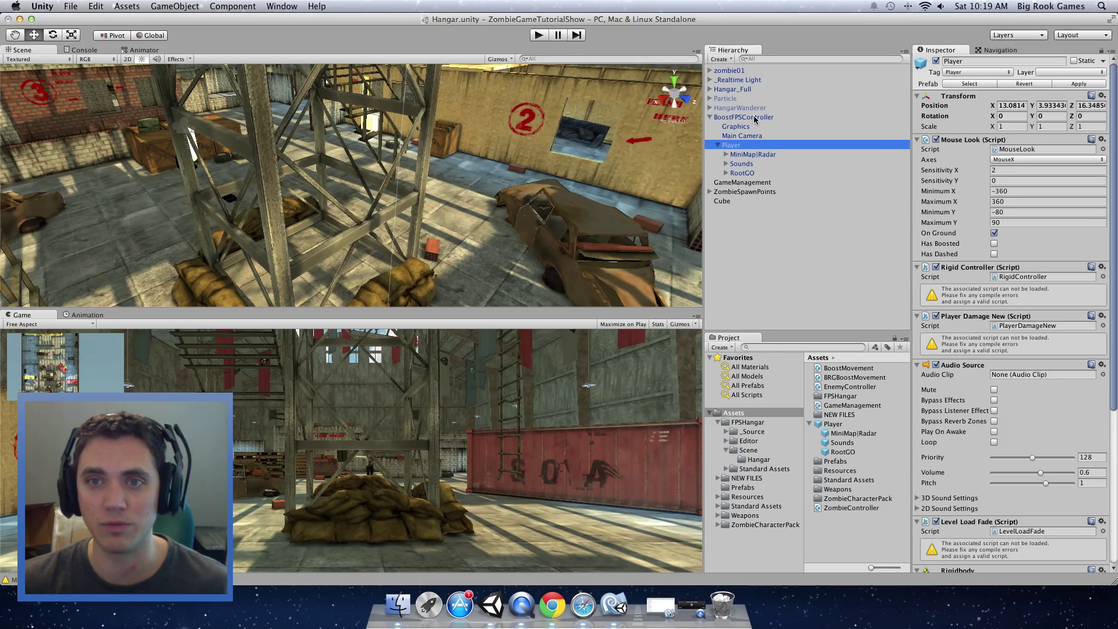
left_click(752, 154)
left_click(751, 164)
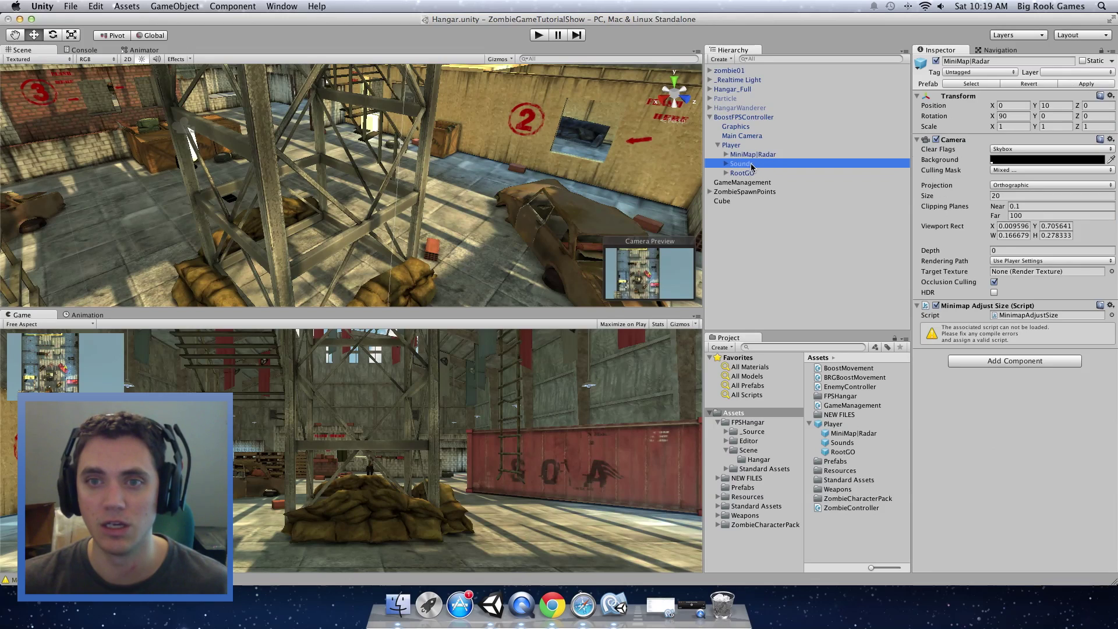
left_click(749, 173)
left_click(757, 154)
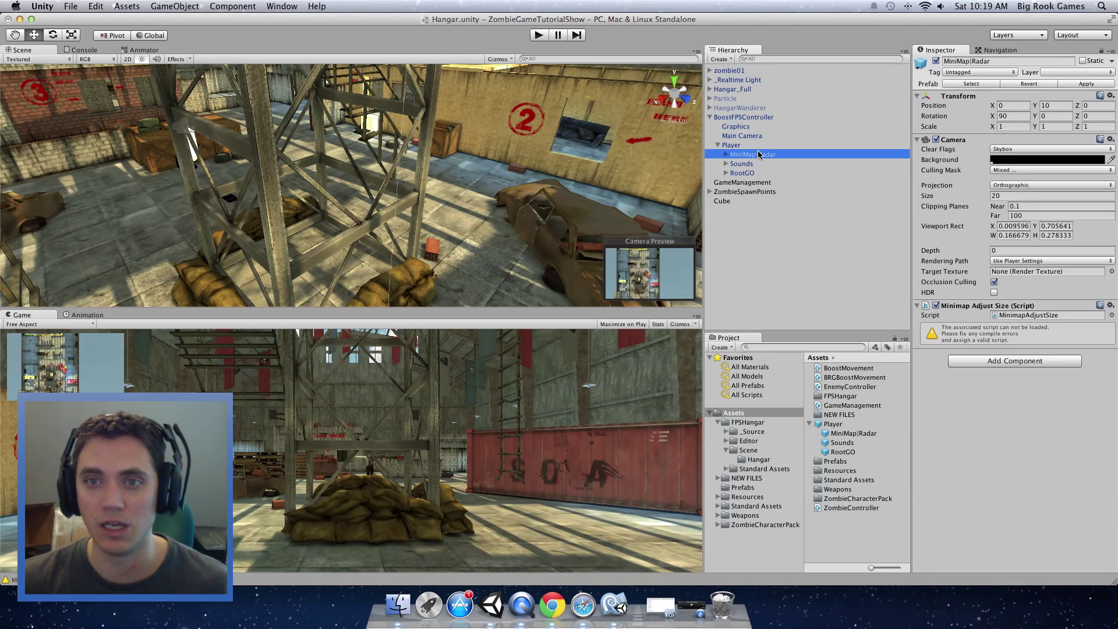
left_click(936, 61)
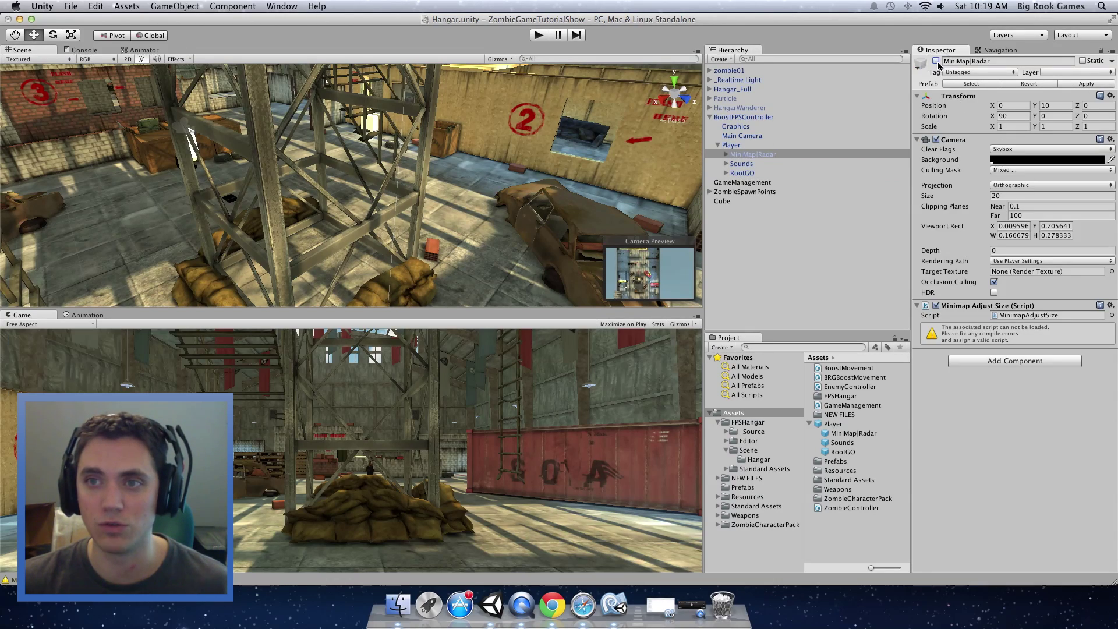
Expand RootGO inside the Player object and deactivate its MainCameraRoot child
left_click(737, 165)
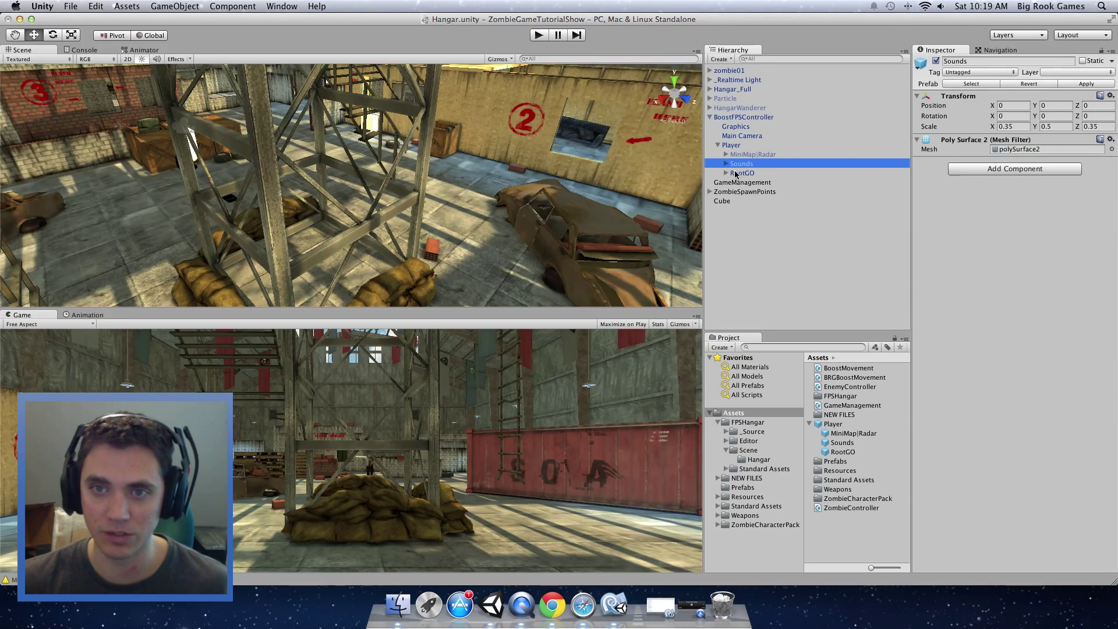
left_click(735, 174)
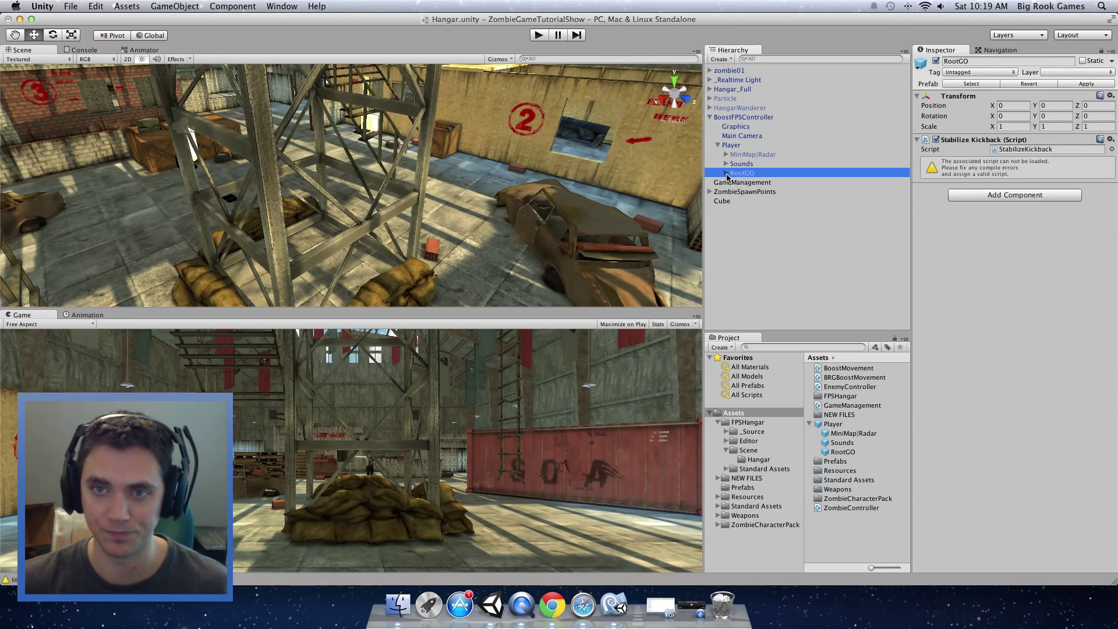
left_click(725, 173)
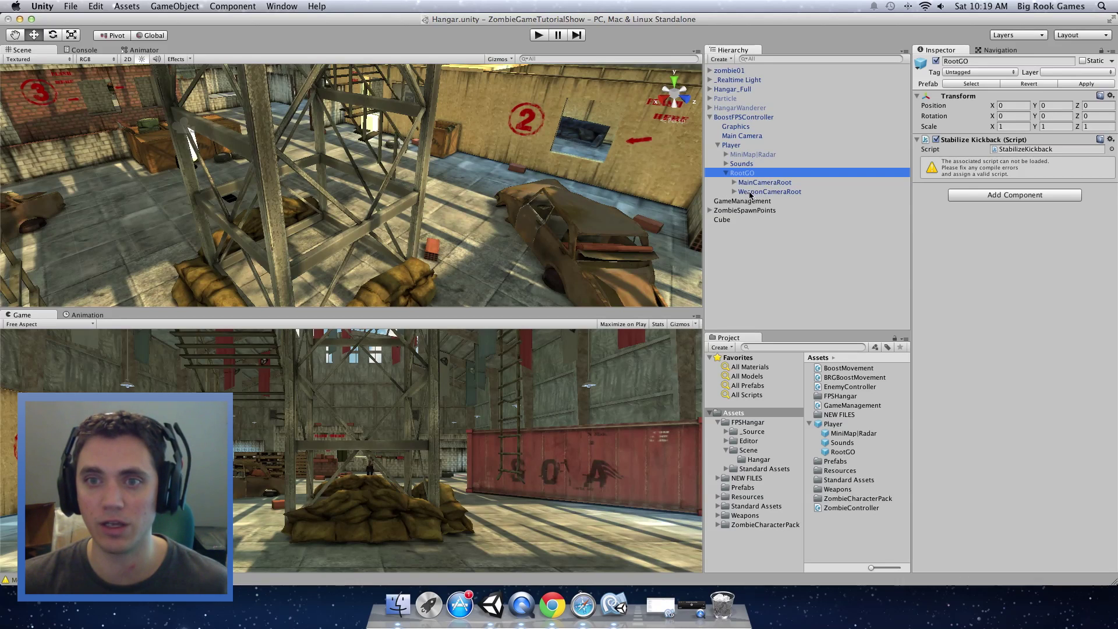
left_click(745, 183)
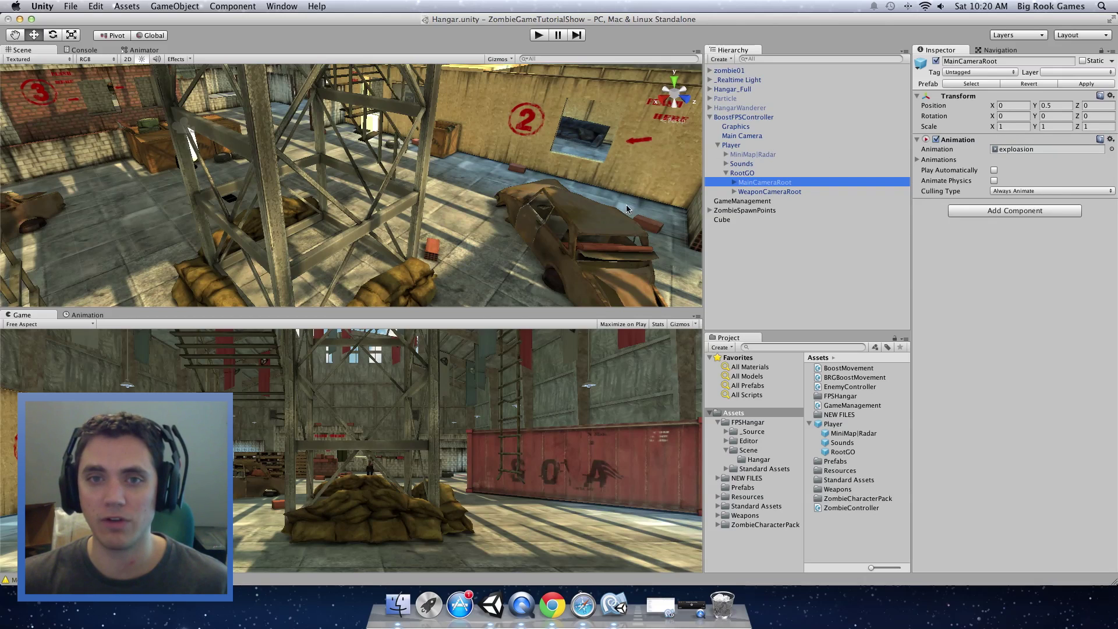
left_click(935, 61)
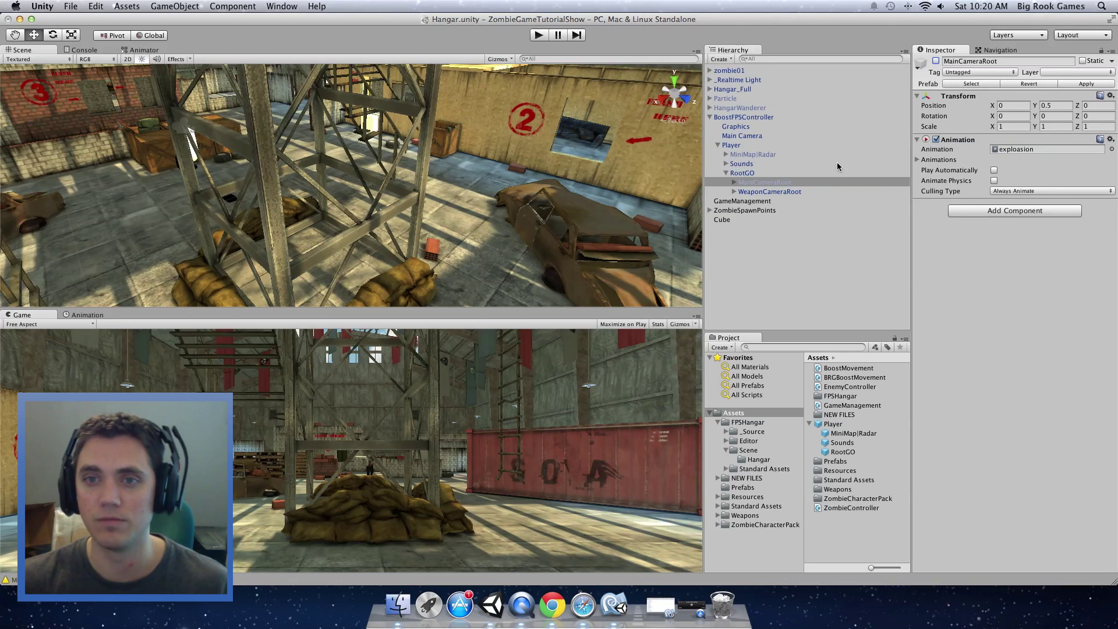
Expand WeaponCameraRoot down through DelayScript to WeaponManager, select WeaponManager and locate its script asset in the project
left_click(783, 192)
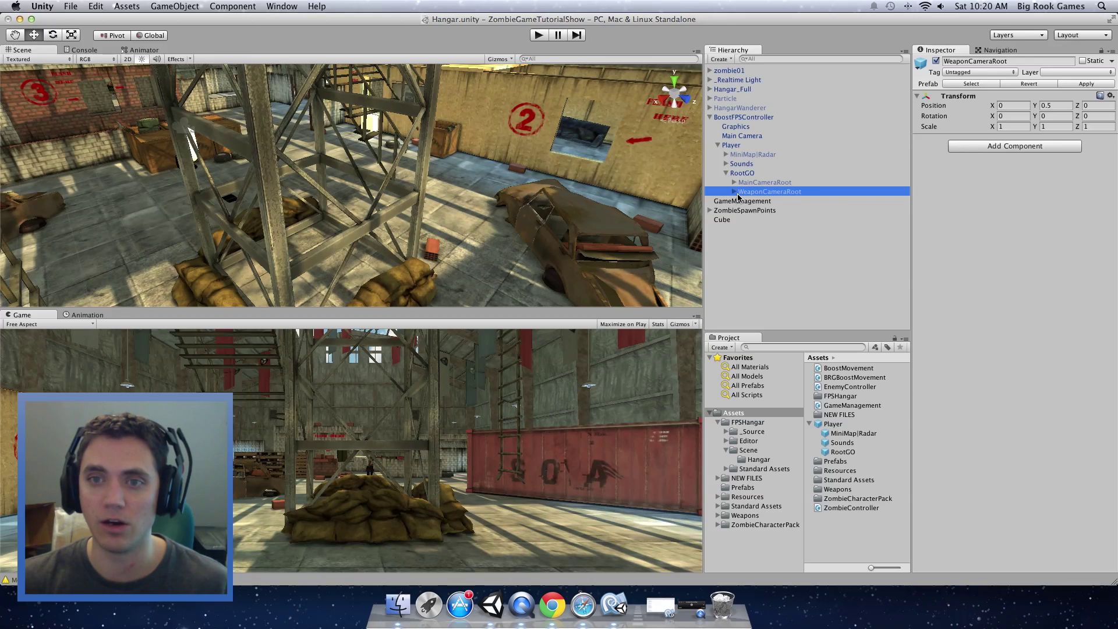
left_click(735, 192)
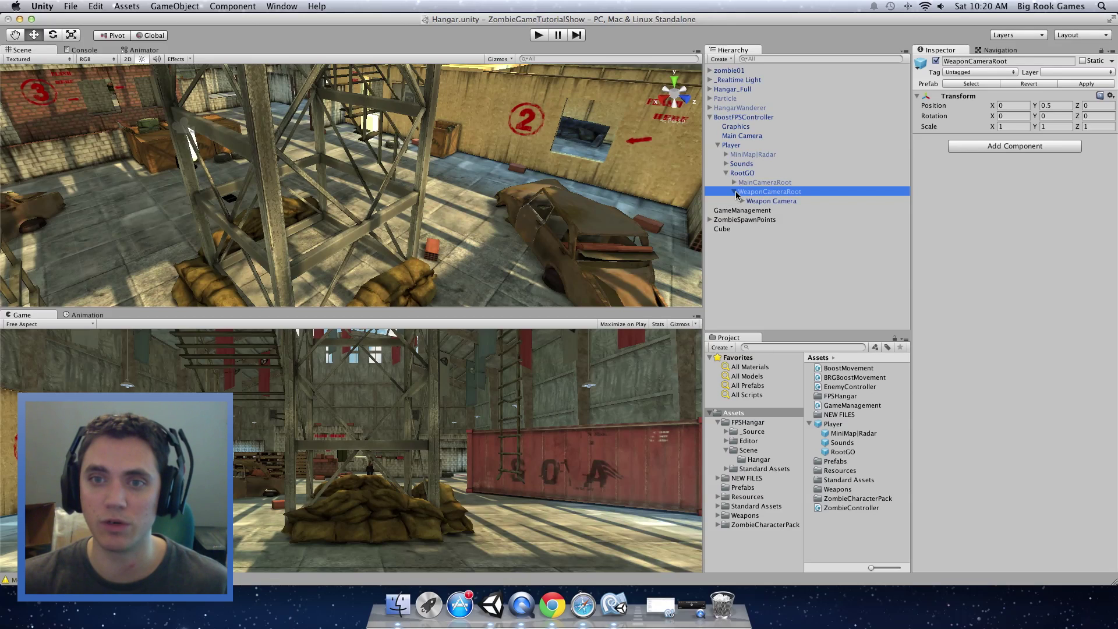
left_click(742, 201)
left_click(750, 211)
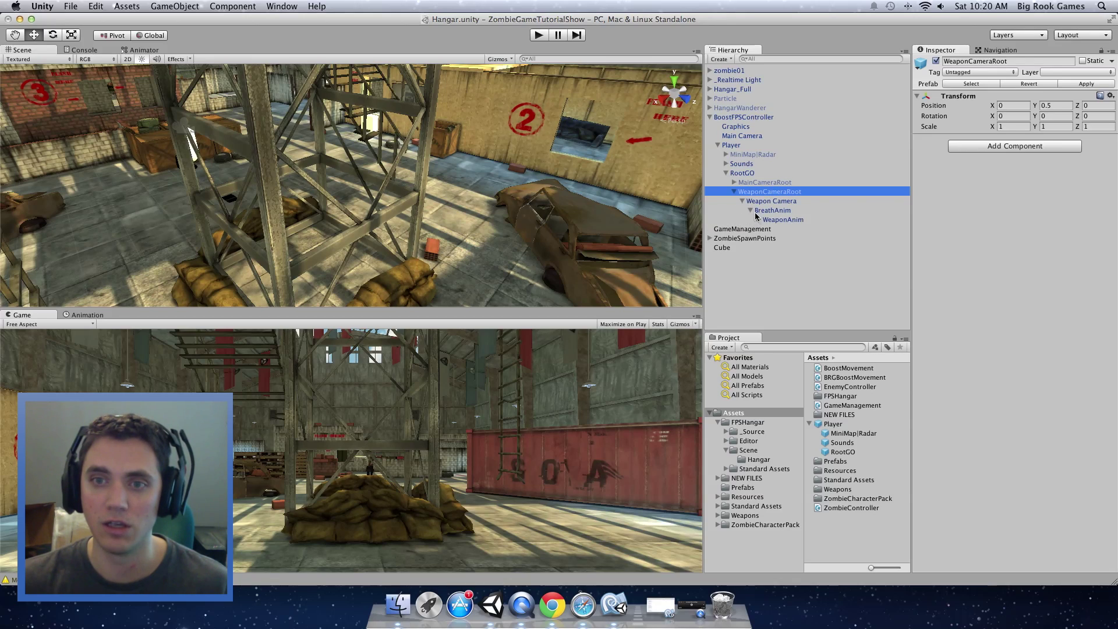
left_click(759, 219)
left_click(767, 229)
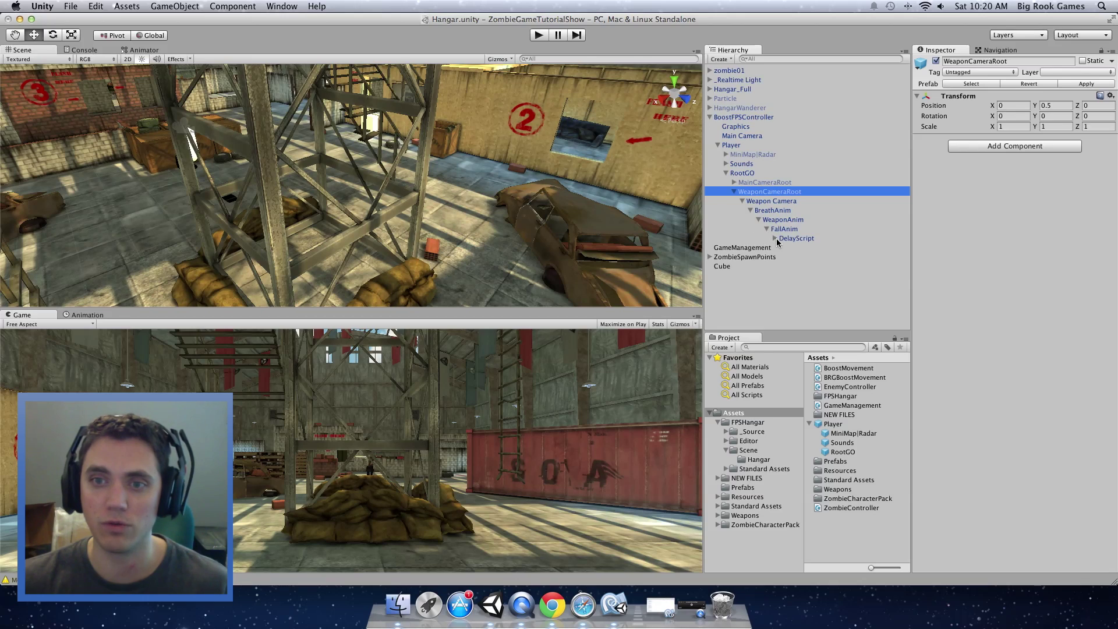
left_click(774, 238)
left_click(783, 247)
left_click(811, 248)
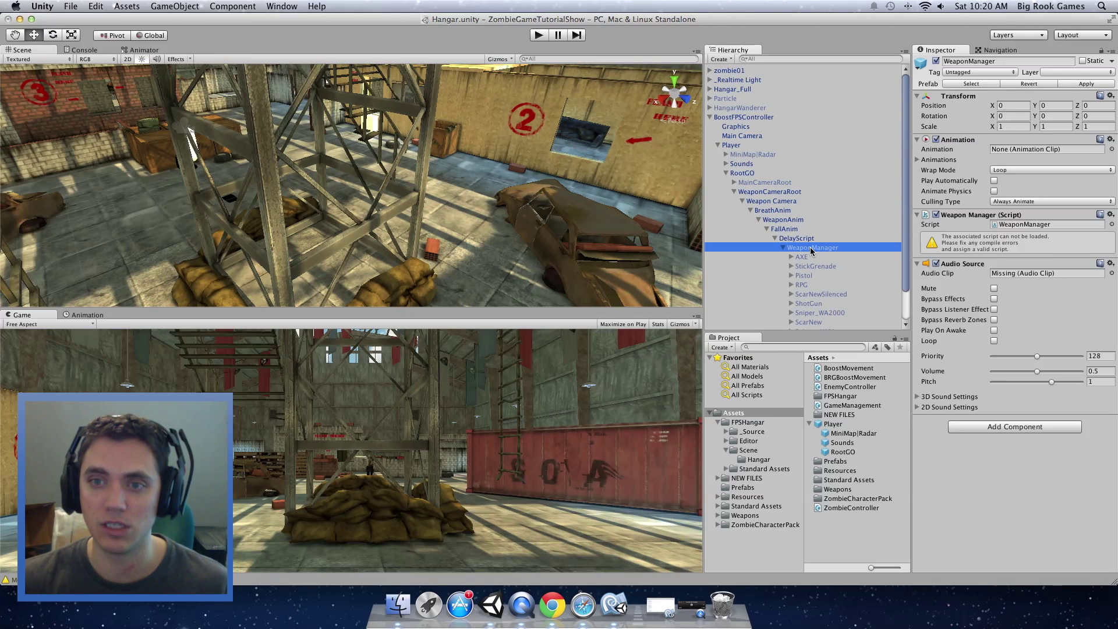
left_click_drag(903, 283, 903, 301)
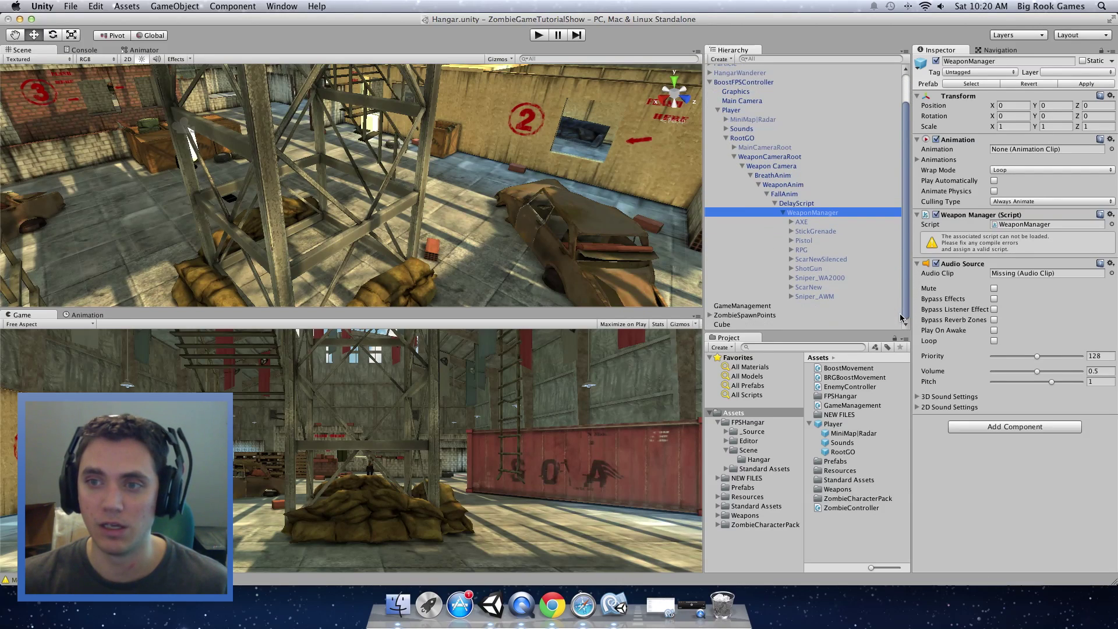
left_click(1042, 224)
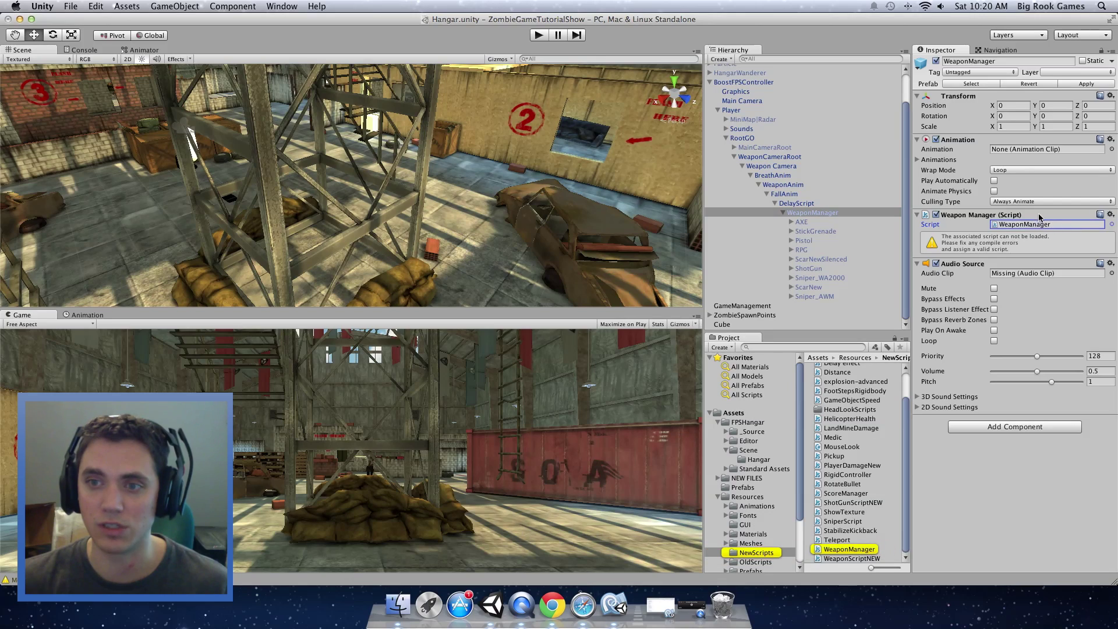
Examine the AXE, StickGrenade and Pistol objects under WeaponManager, temporarily activating Pistol to preview it in the game view
left_click(811, 223)
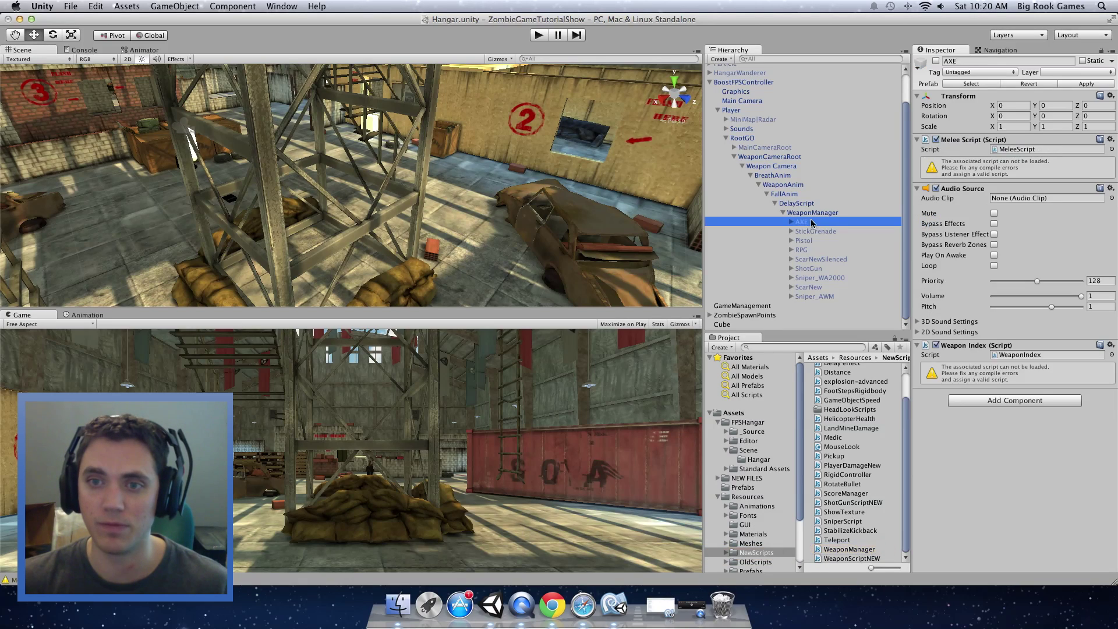
left_click(813, 232)
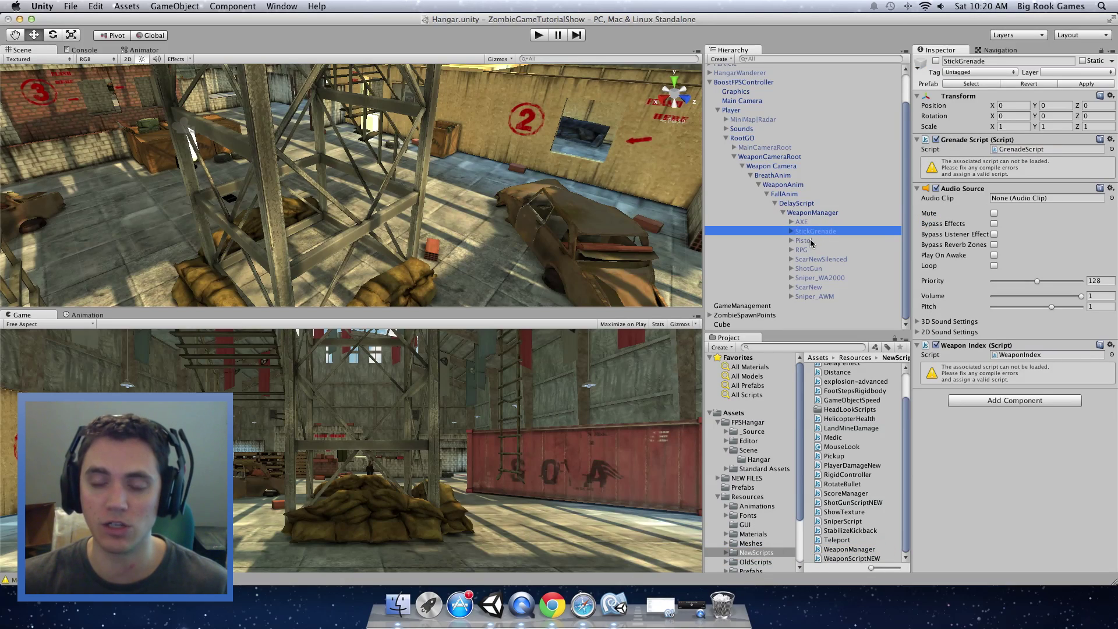
left_click(815, 240)
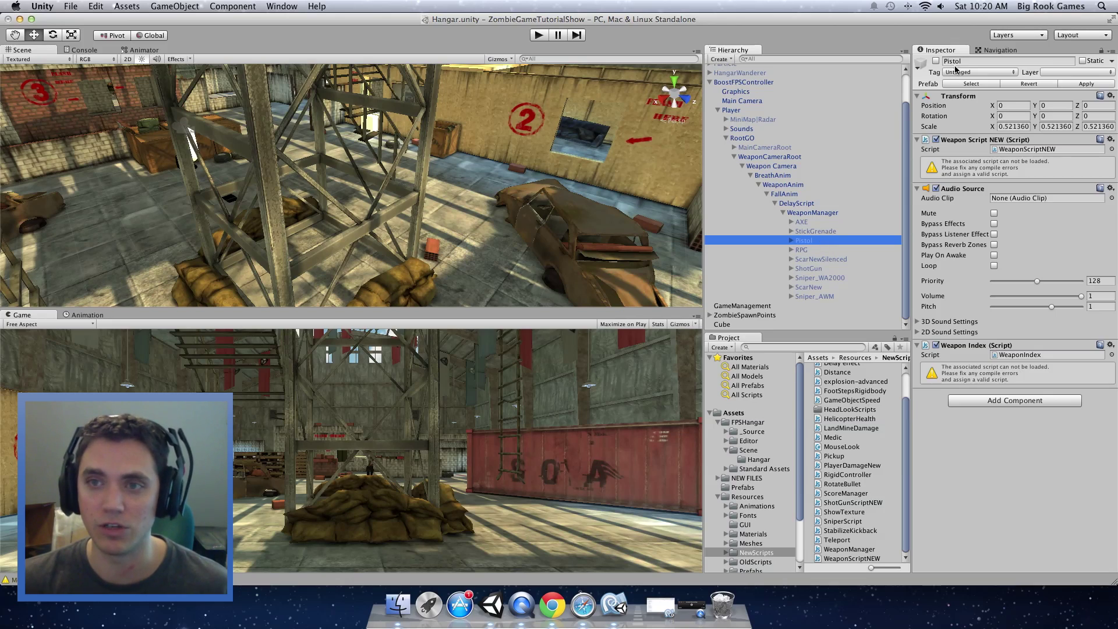
left_click(936, 61)
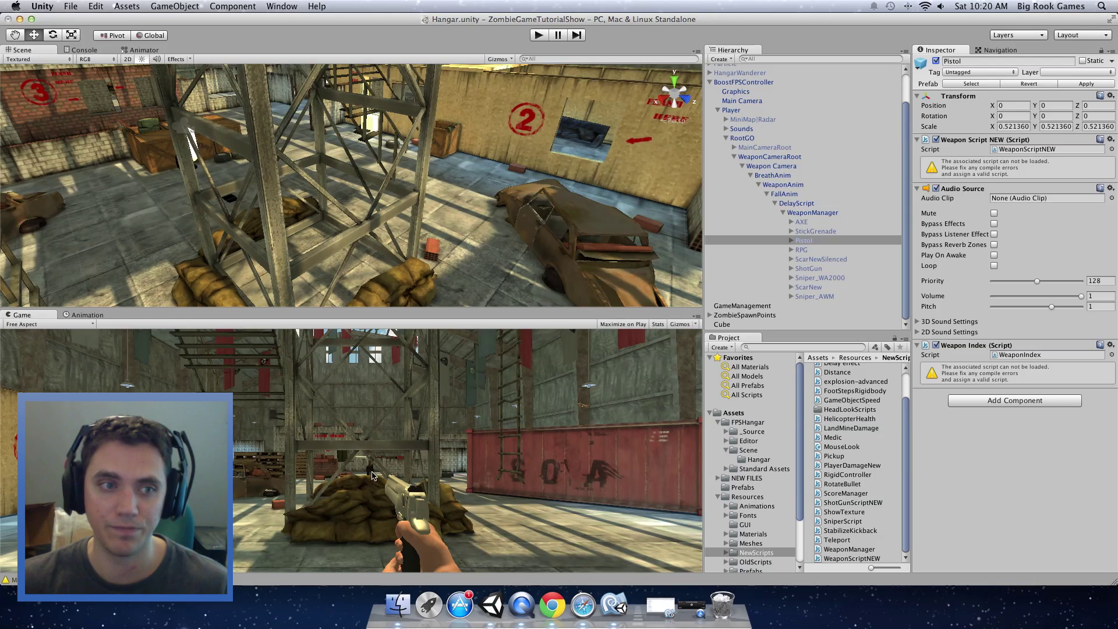
left_click(809, 223)
left_click(813, 232)
left_click(812, 241)
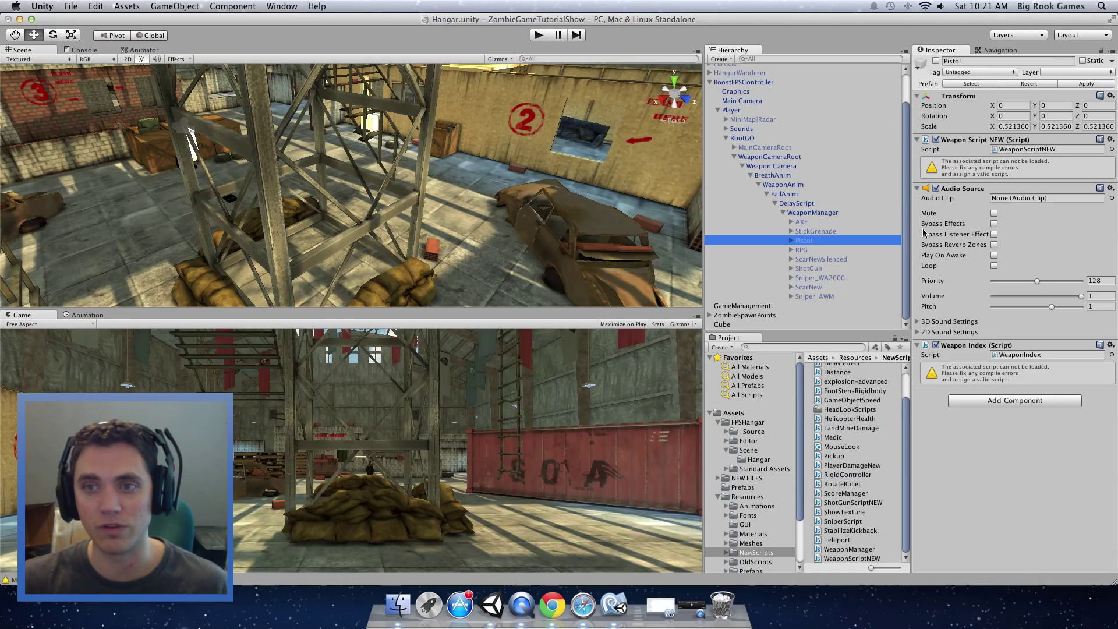
Open the BoostMovement script attached to BoostFPSController and add "Screen.lockCursor = true;" at the end of its Start function
left_click(733, 111)
left_click(735, 82)
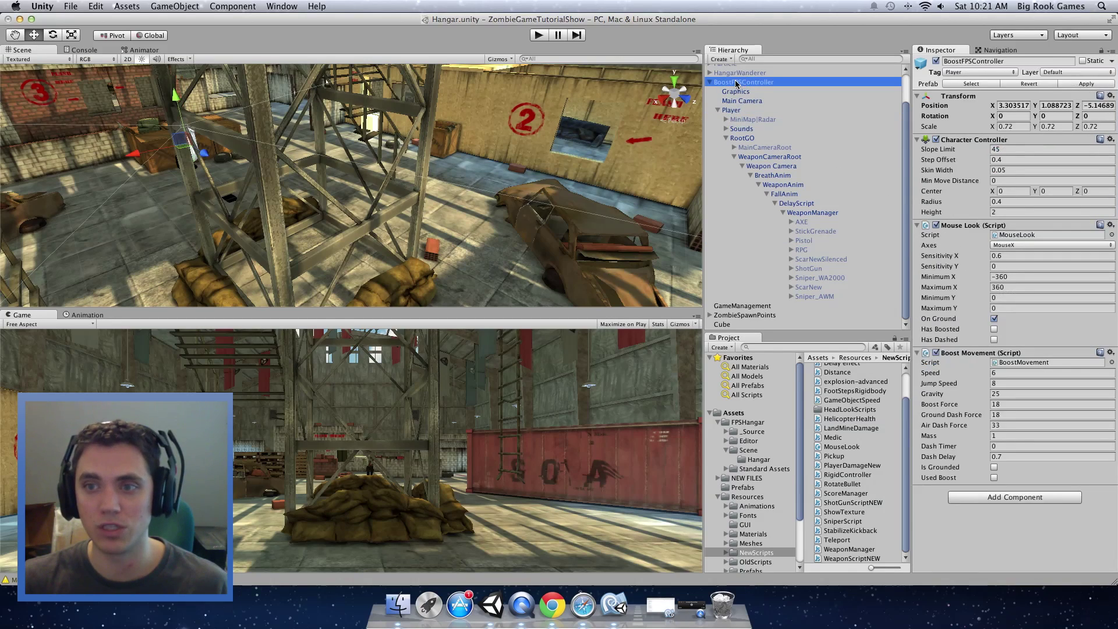
double_click(1040, 362)
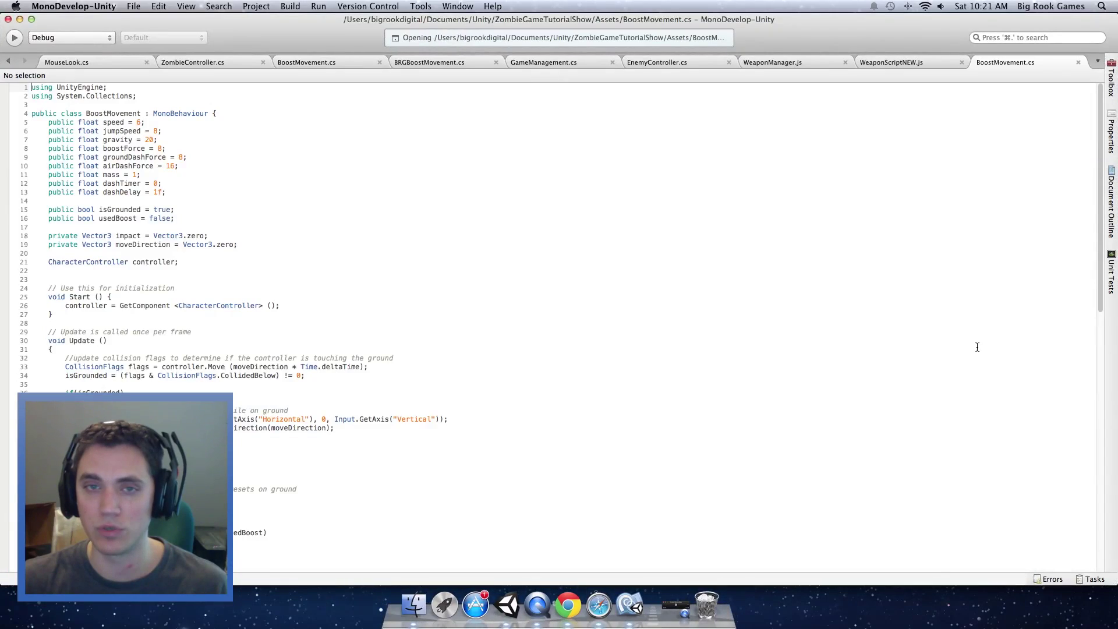
left_click(280, 305)
key("Return")
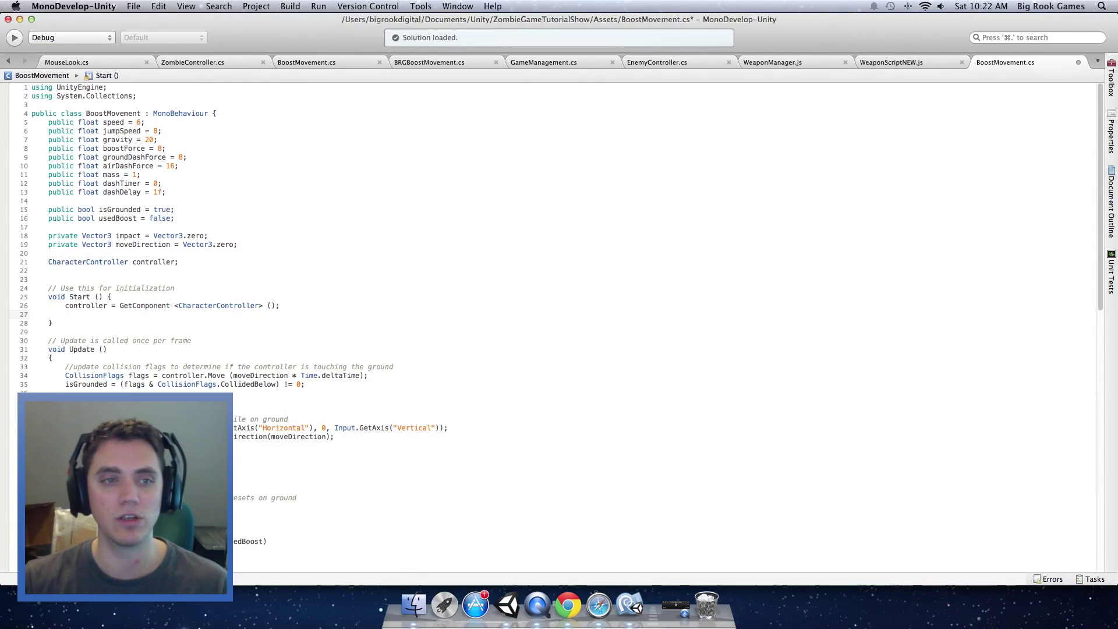
type("Screen.lockCursor =")
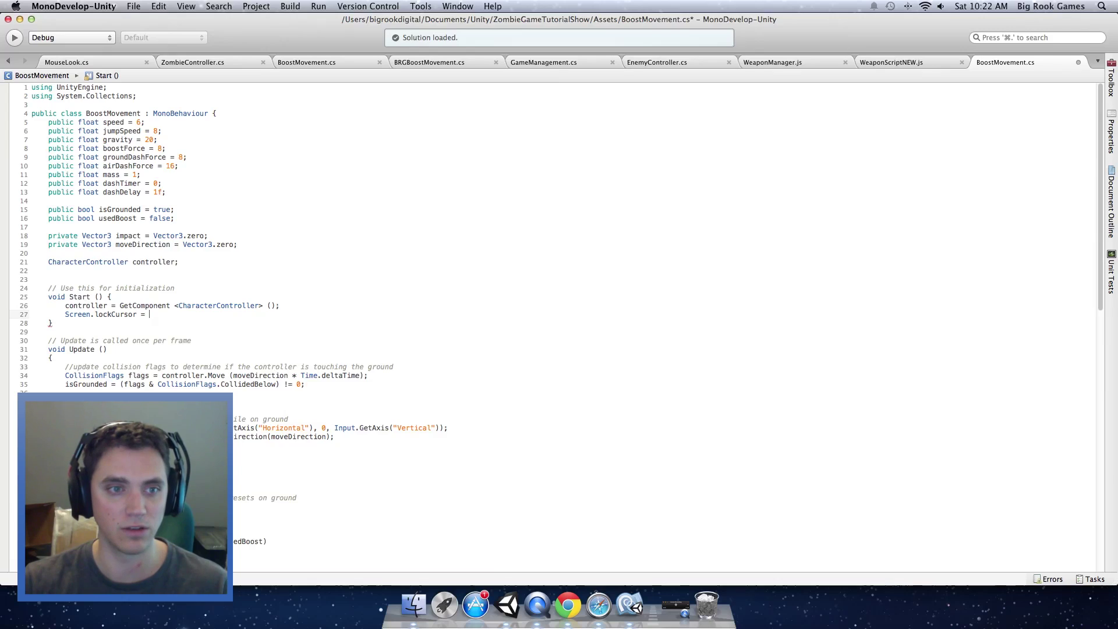
type("true;")
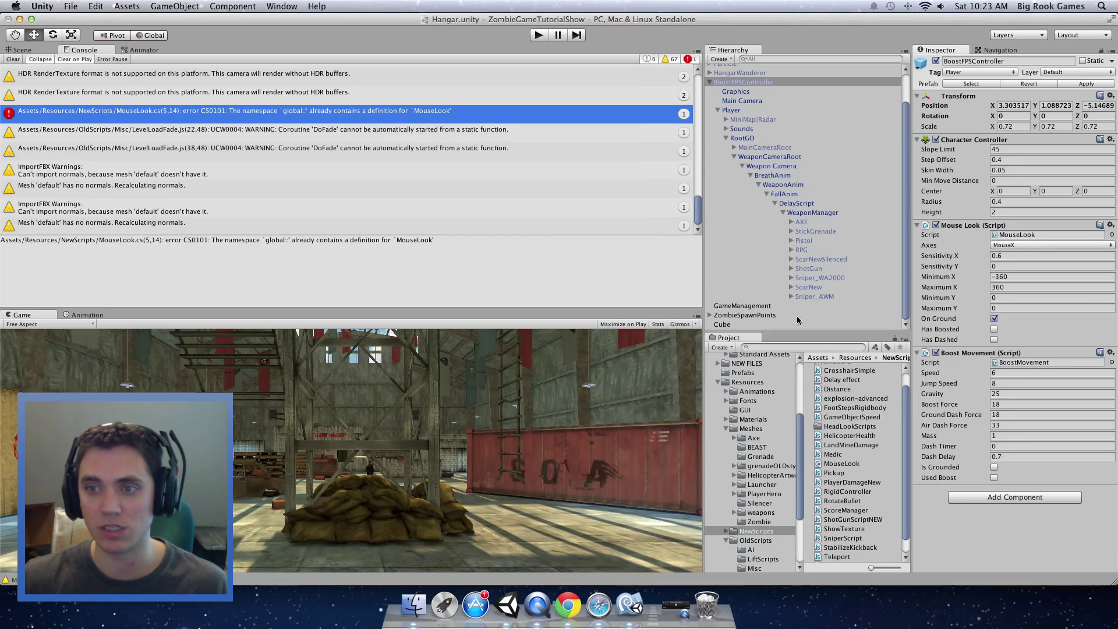
Check the objects from WeaponManager up to Weapon Camera and open the camera's MouseLook script in the code editor
left_click(801, 212)
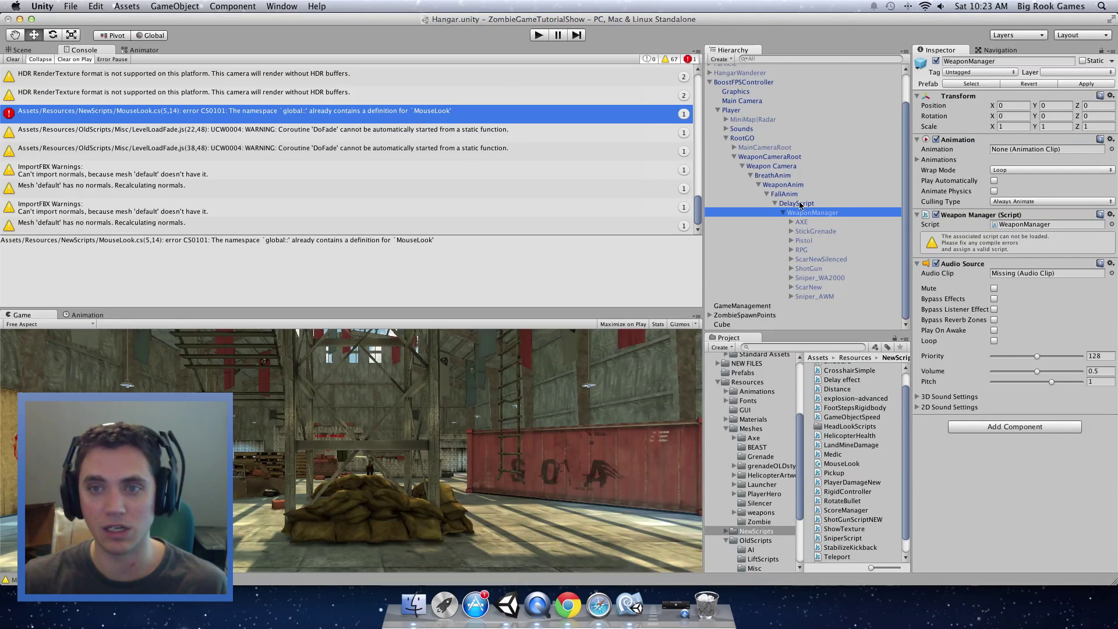
left_click(799, 204)
left_click(792, 194)
left_click(774, 167)
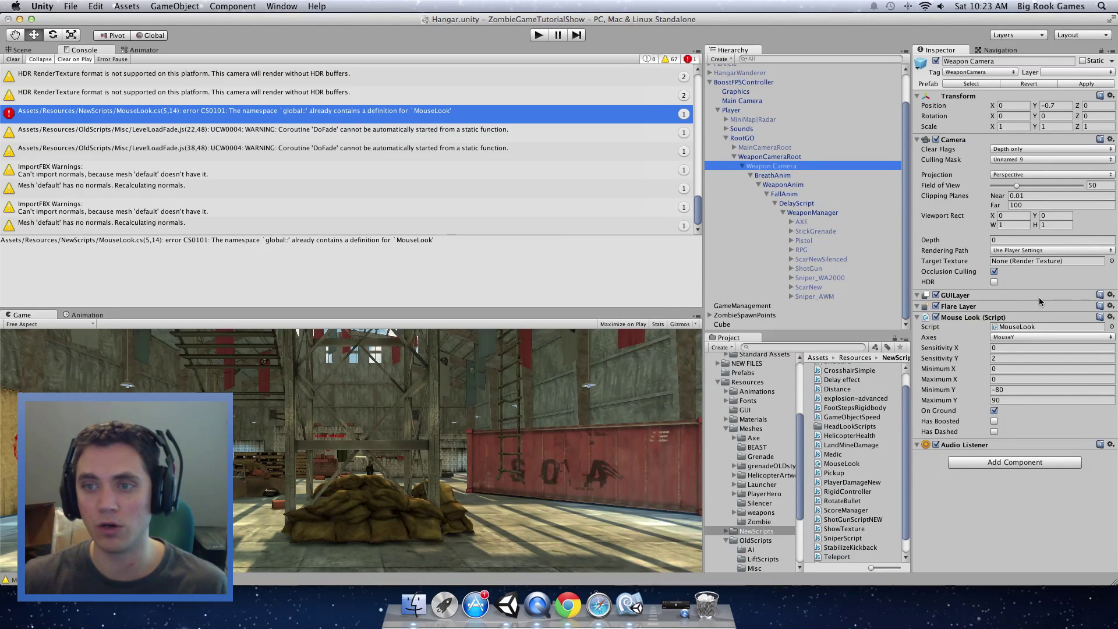
double_click(1012, 329)
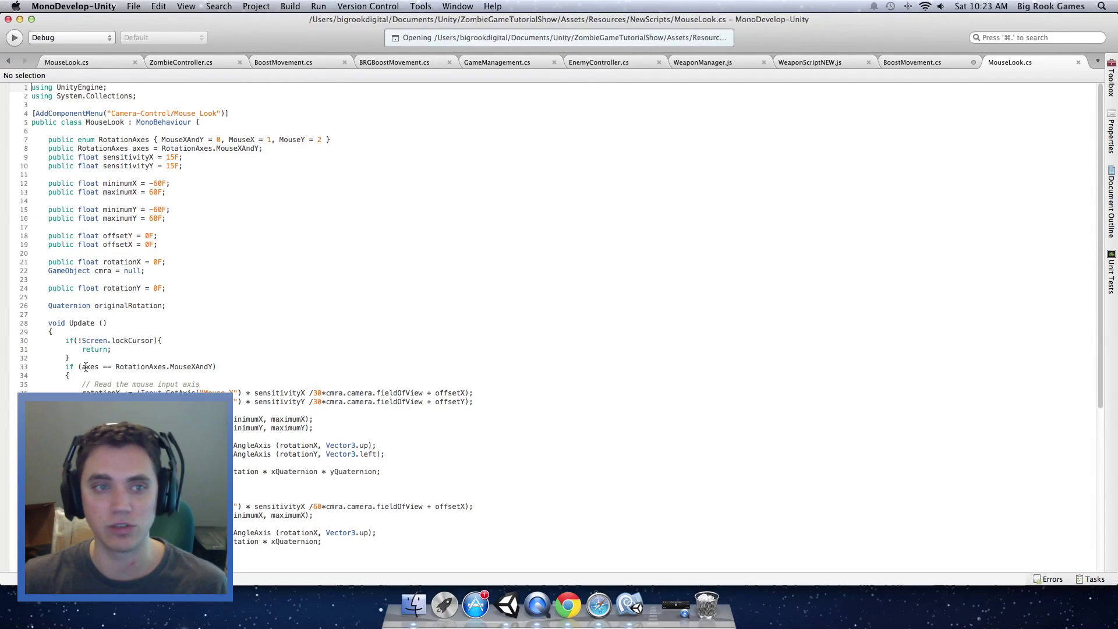
Rename the class in NewScripts/MouseLook.cs to MouseLookNEW, save the script and return to Unity
scroll(145, 374, "down", 5)
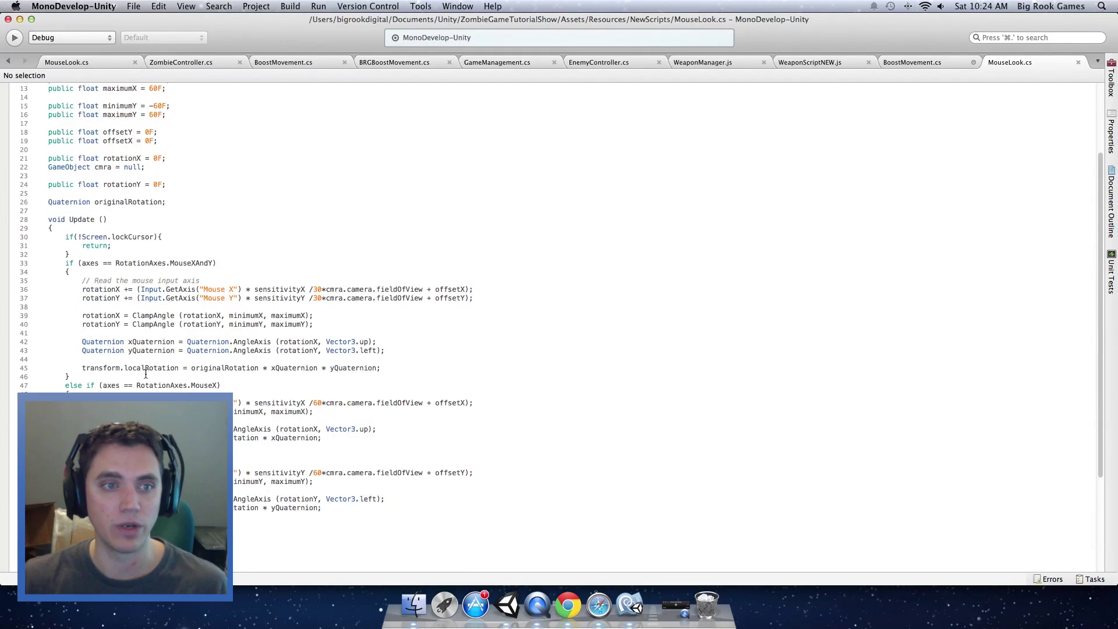
scroll(150, 379, "up", 5)
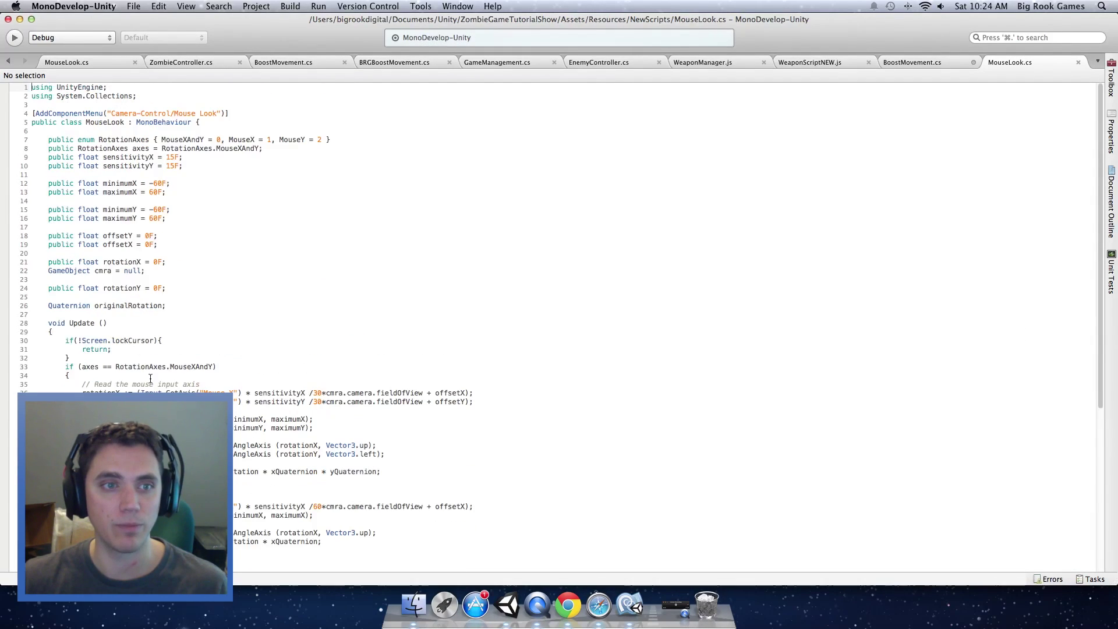
left_click(124, 122)
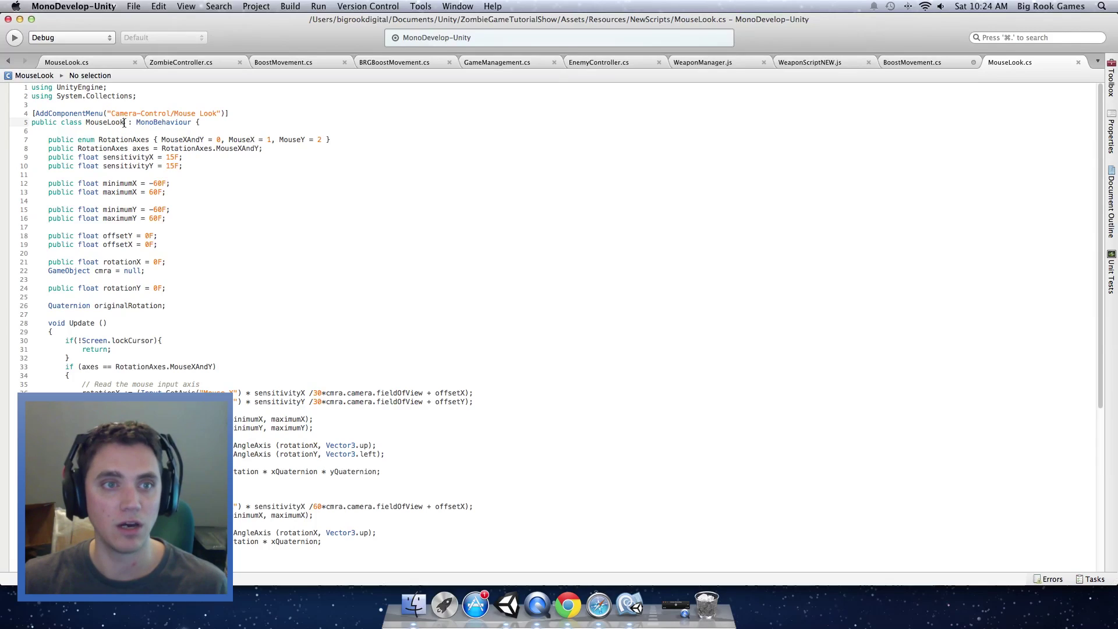
type("NEW")
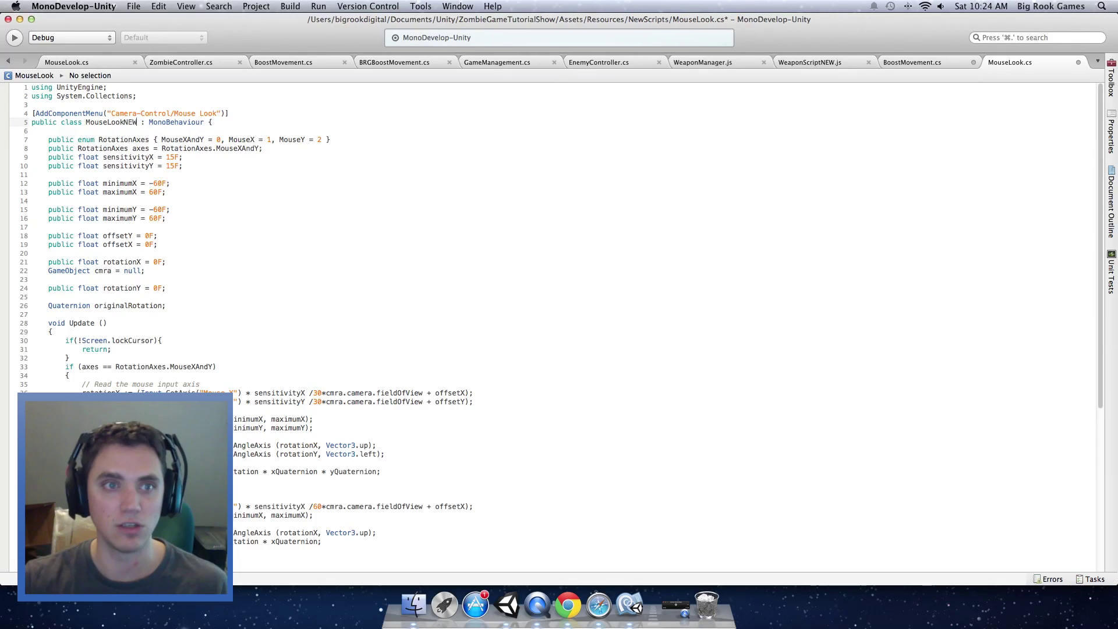
key("super+s")
key("super+Tab")
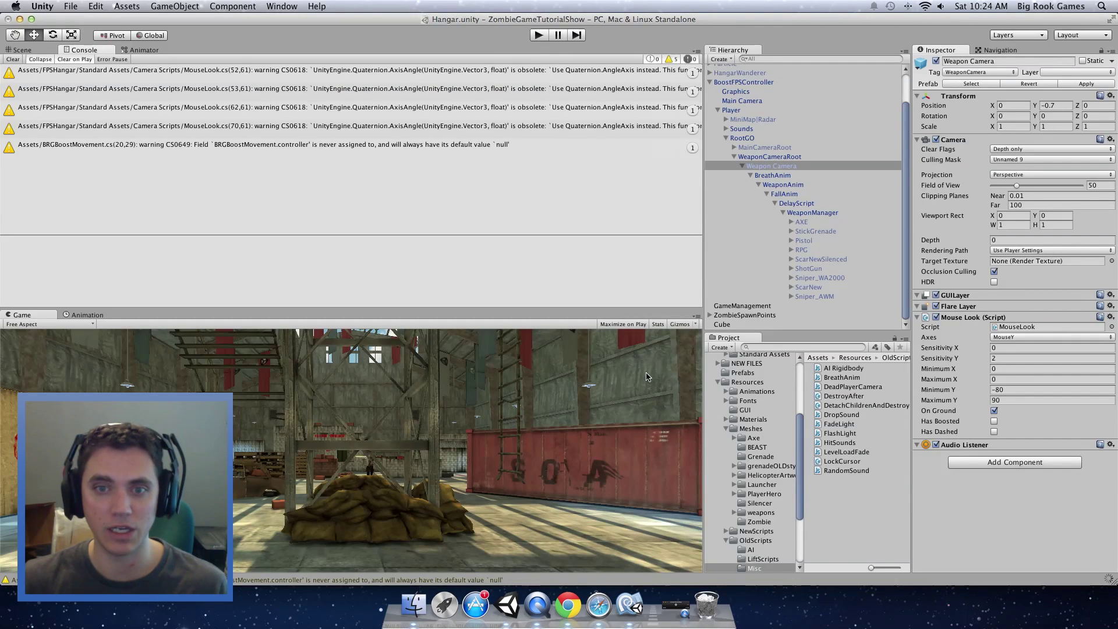
Play-test the scene by moving and looking around the hangar with the player, and stop the game
left_click(539, 36)
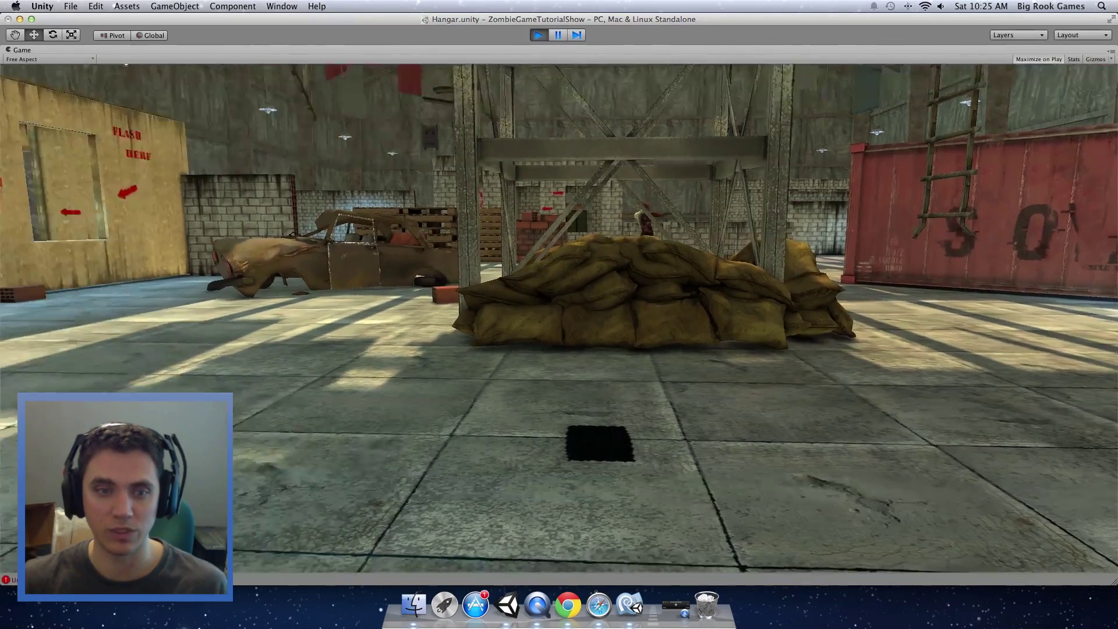
key("w")
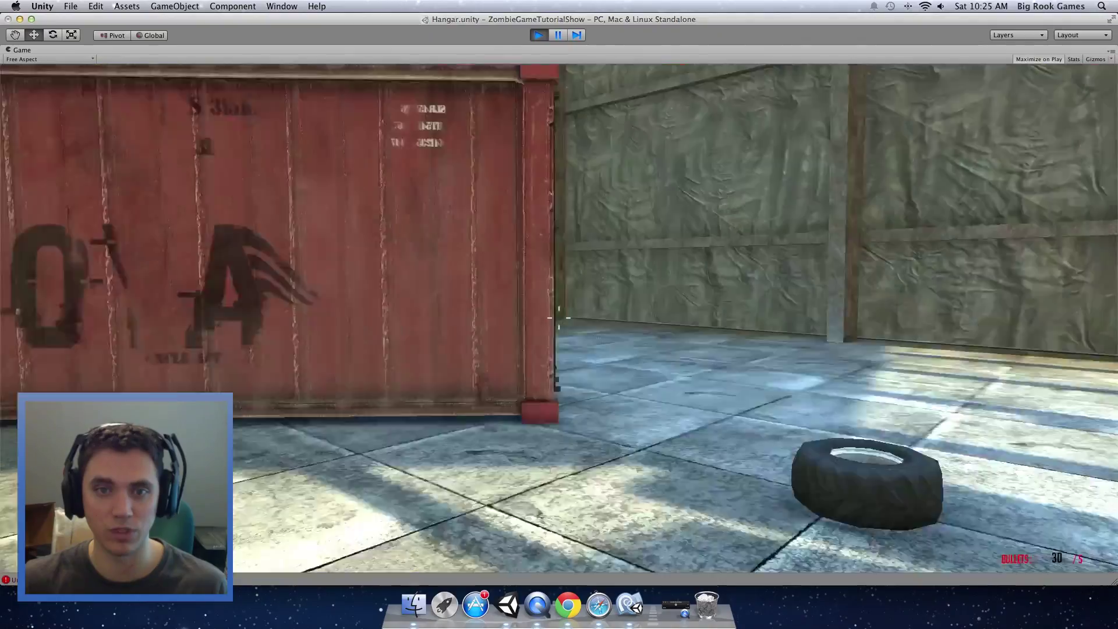
key("w")
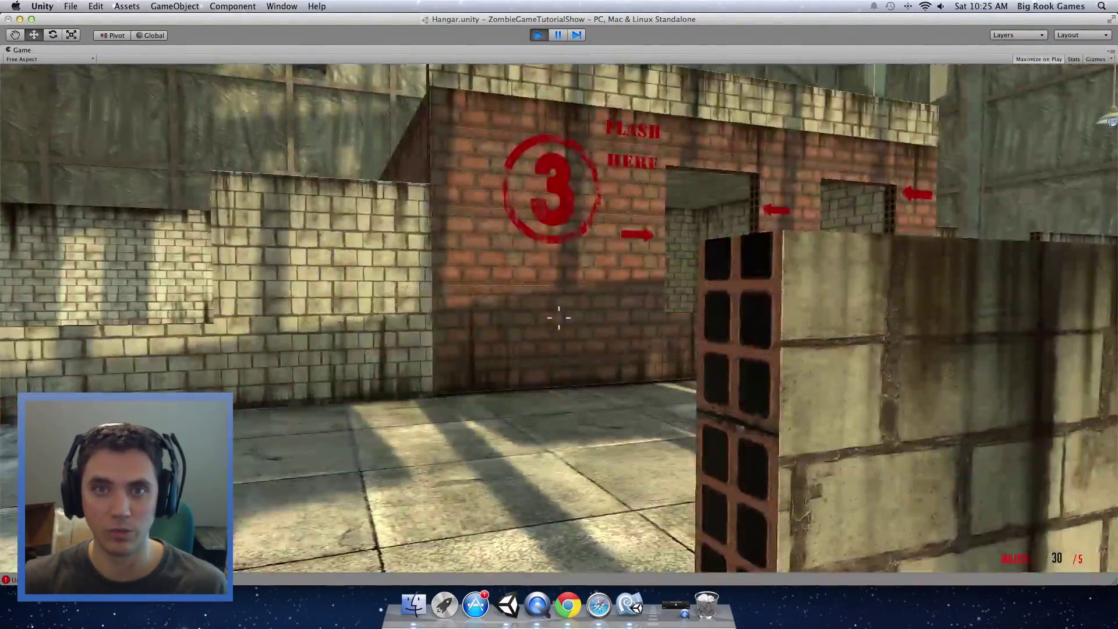
key("w")
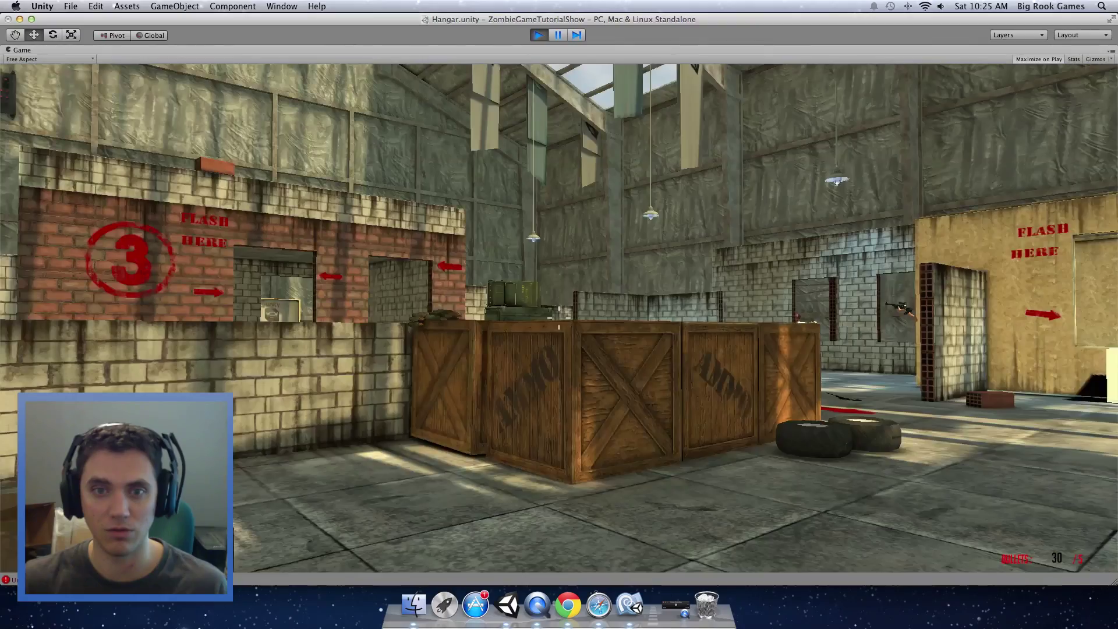
key("d")
key("Escape")
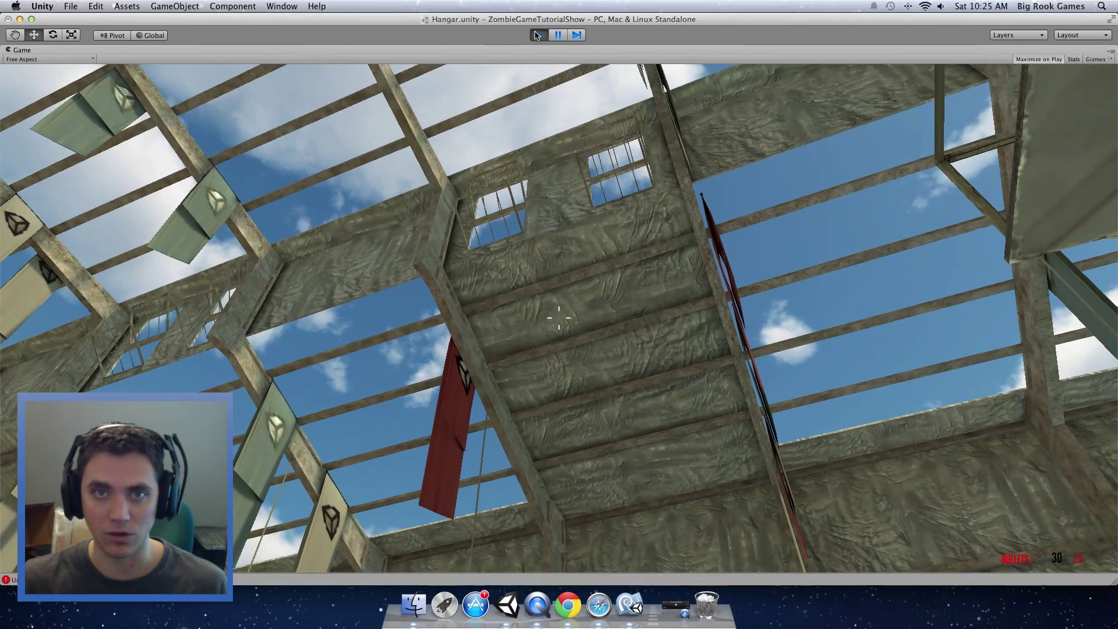
left_click(540, 36)
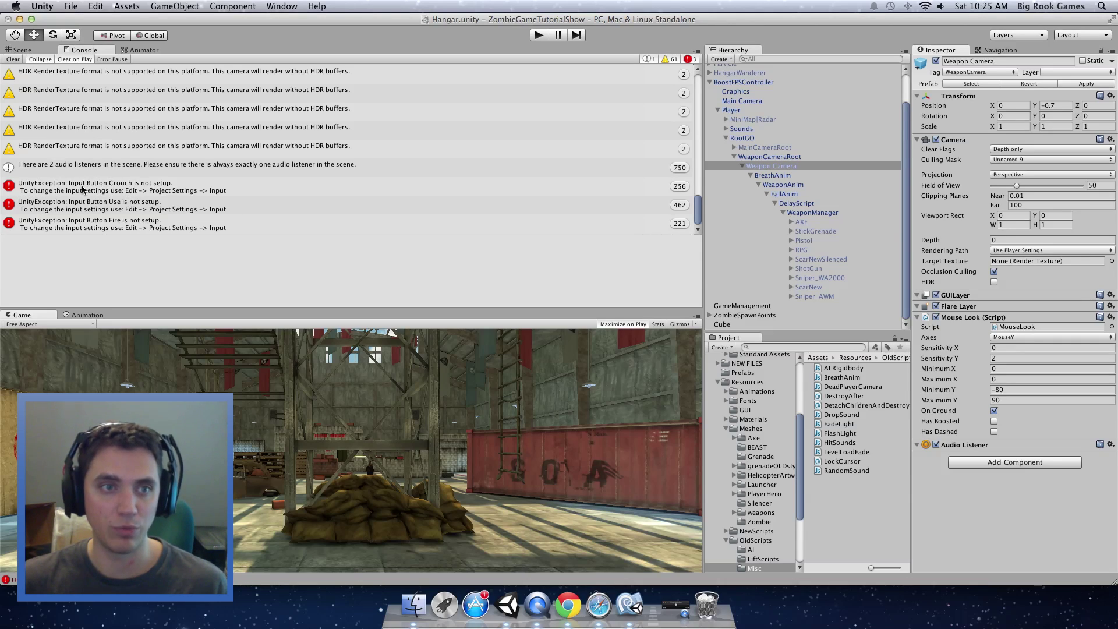
Open the project's input settings and set the number of axes to 20
left_click(40, 7)
mouse_move(81, 6)
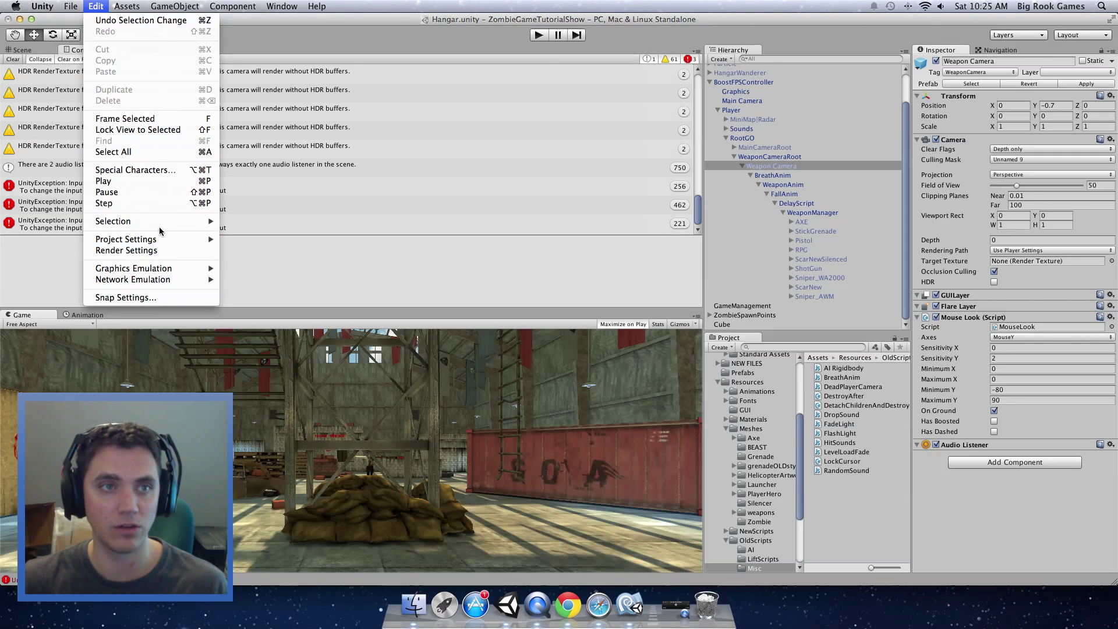
mouse_move(181, 240)
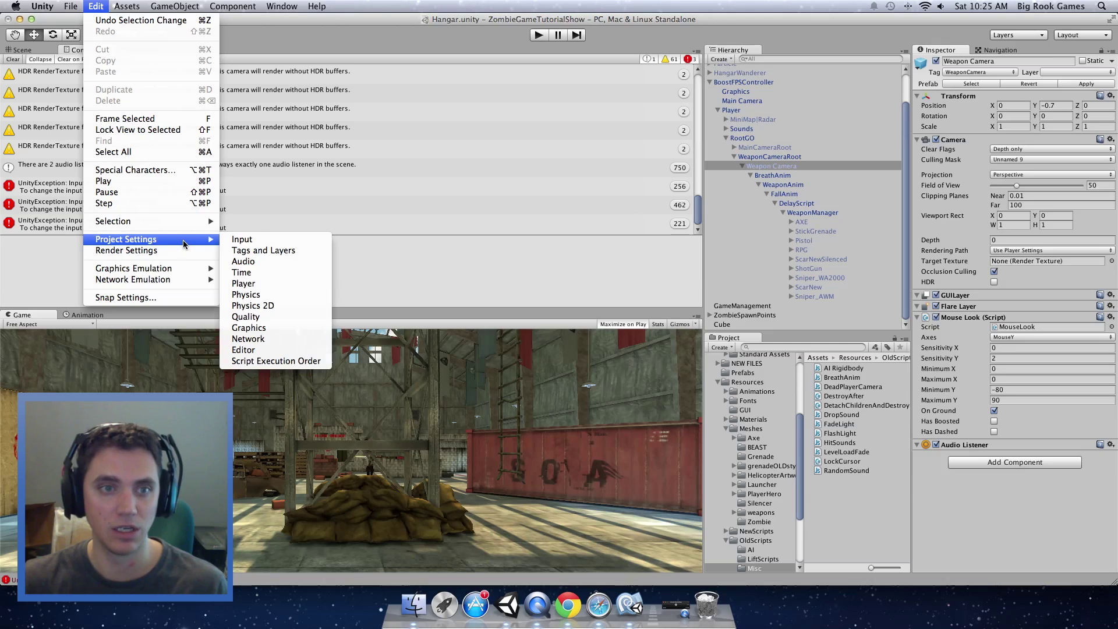
left_click(244, 240)
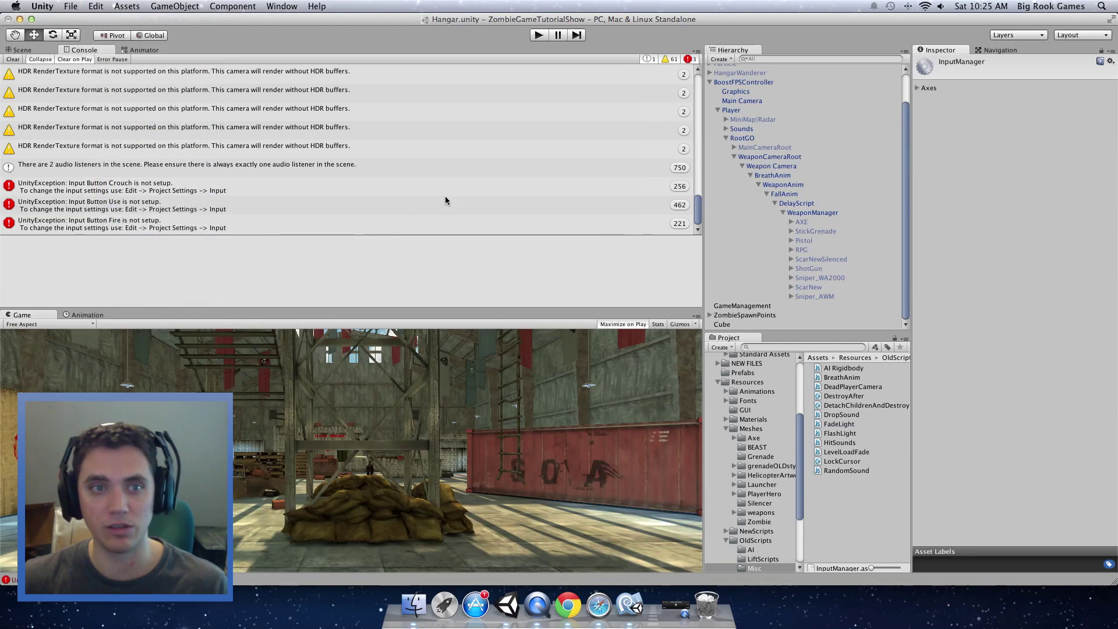
left_click(96, 6)
mouse_move(174, 240)
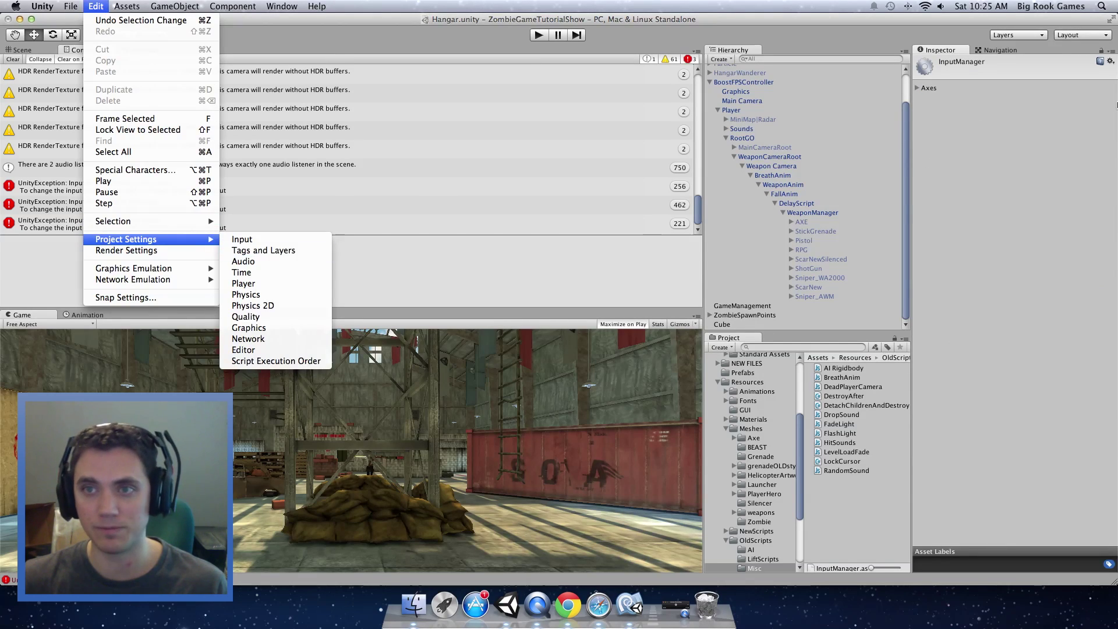
left_click(927, 88)
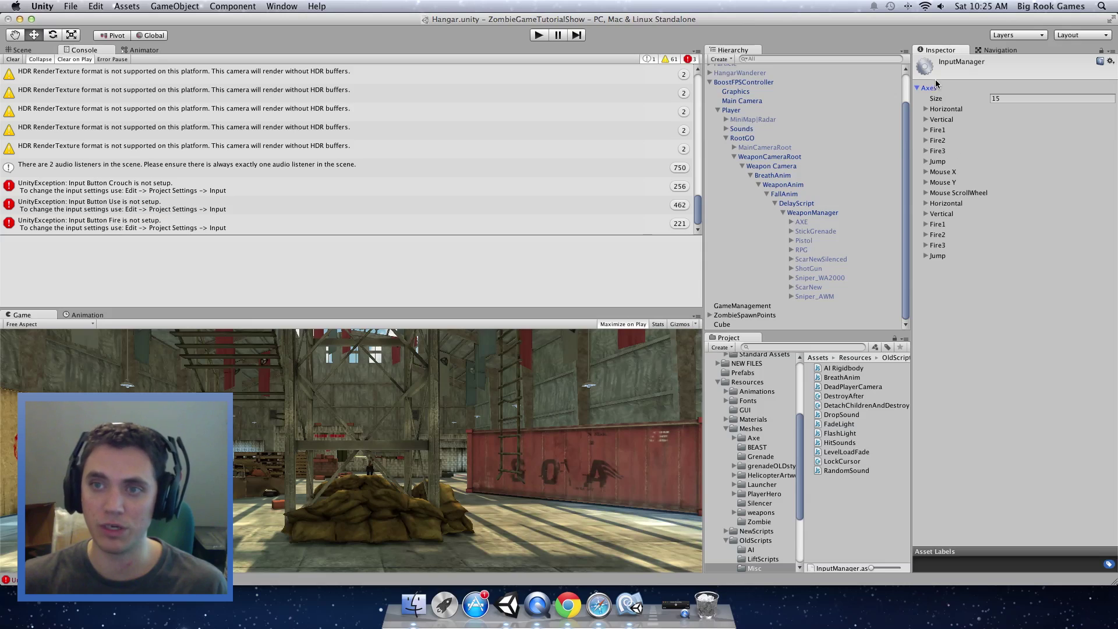
left_click(1009, 99)
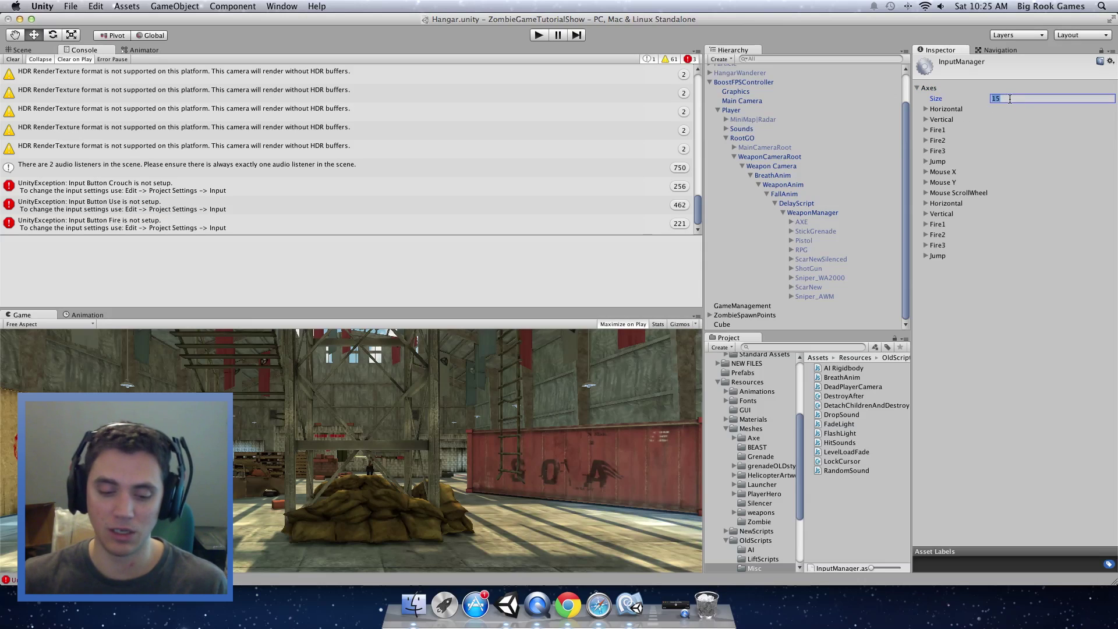
type("20")
key("Return")
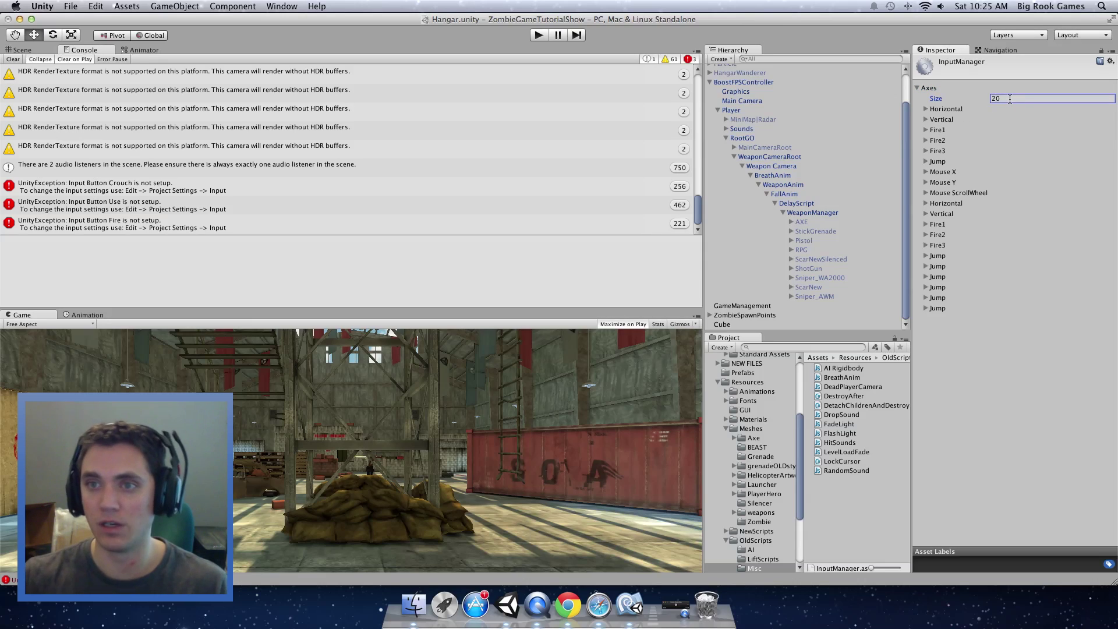
Expand the first newly added Jump axis and rename the first Fire1 axis to Fire
left_click(926, 266)
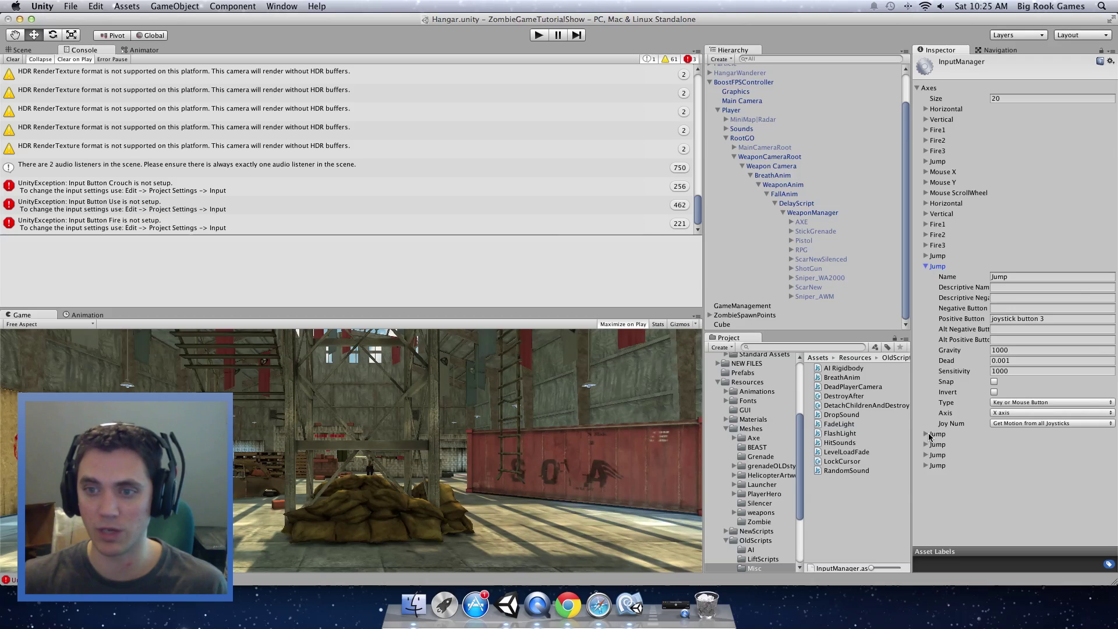
left_click(1020, 276)
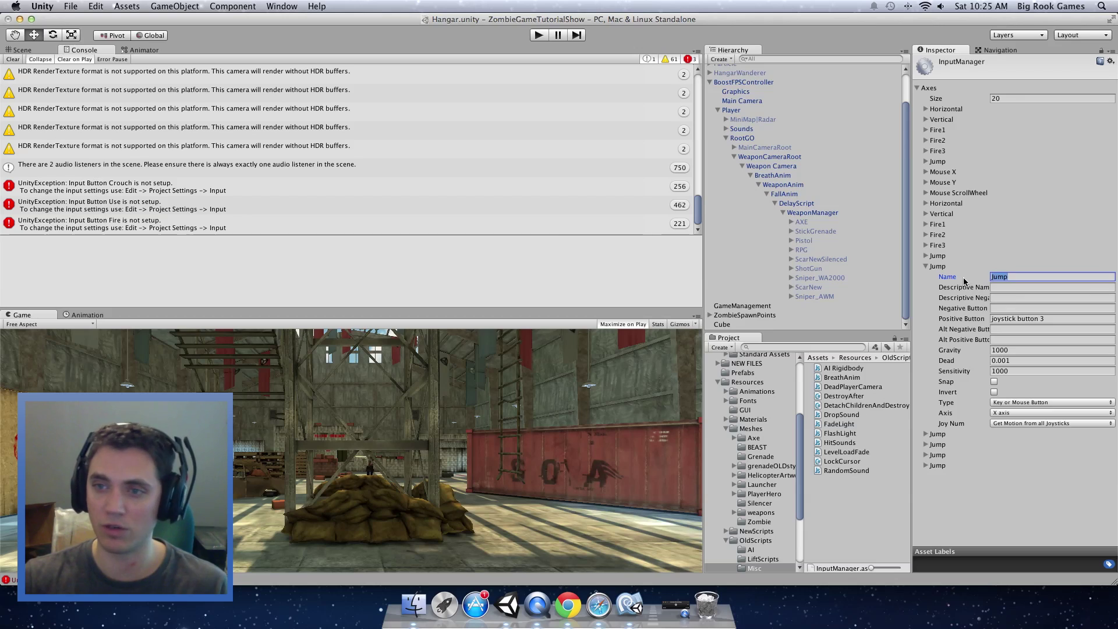
left_click(925, 130)
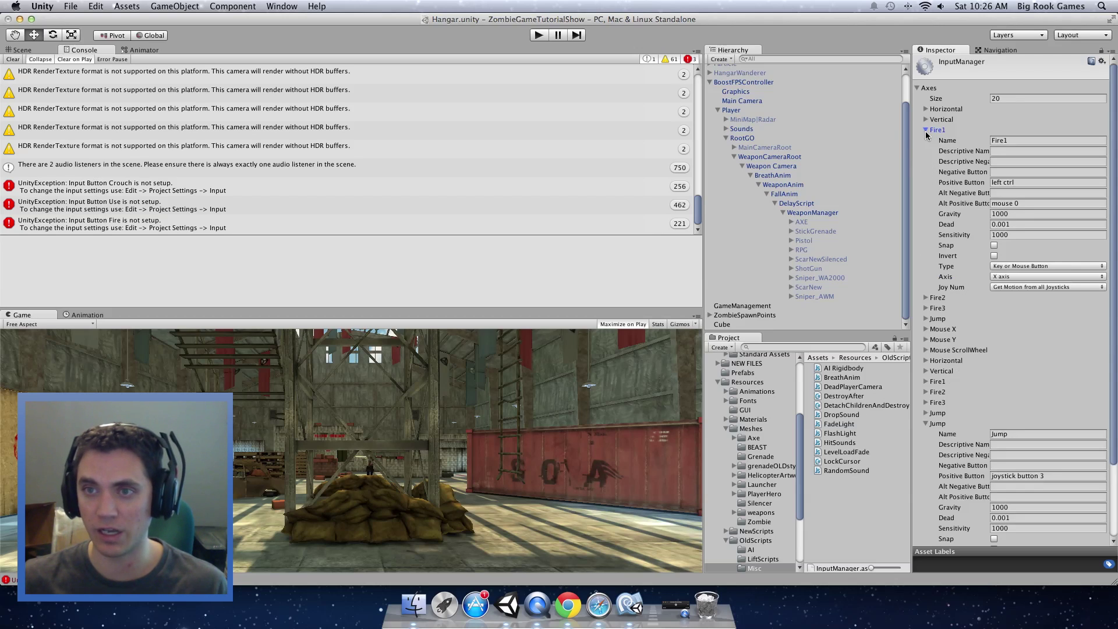
left_click(1028, 137)
key("BackSpace")
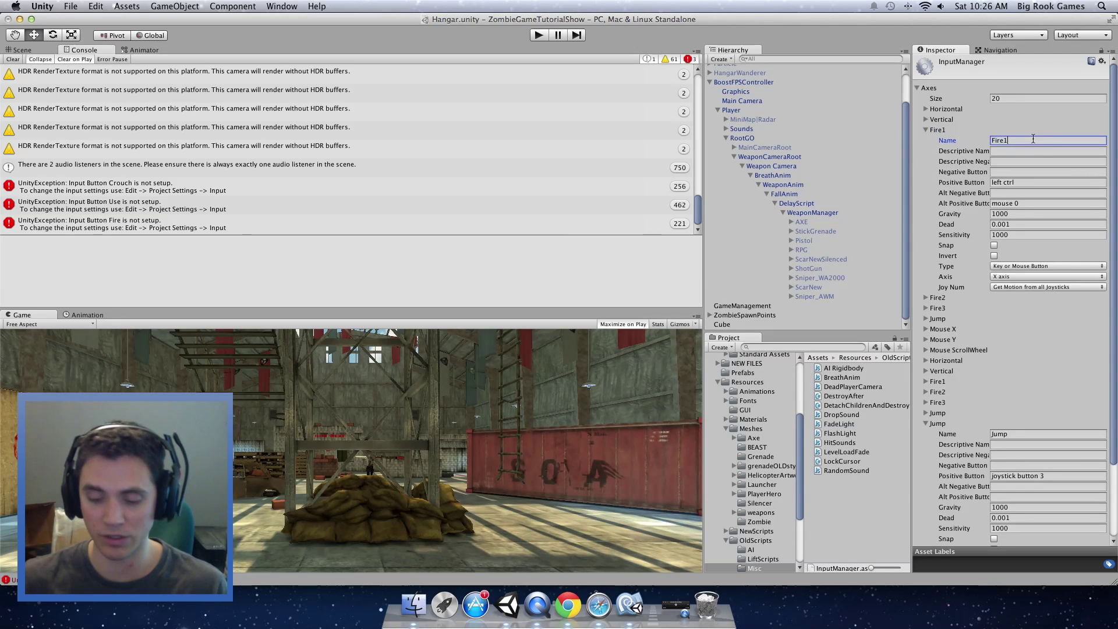
Rename the expanded extra Jump axis to Run and set its positive button to left shift
scroll(1030, 291, "down", 3)
double_click(1029, 377)
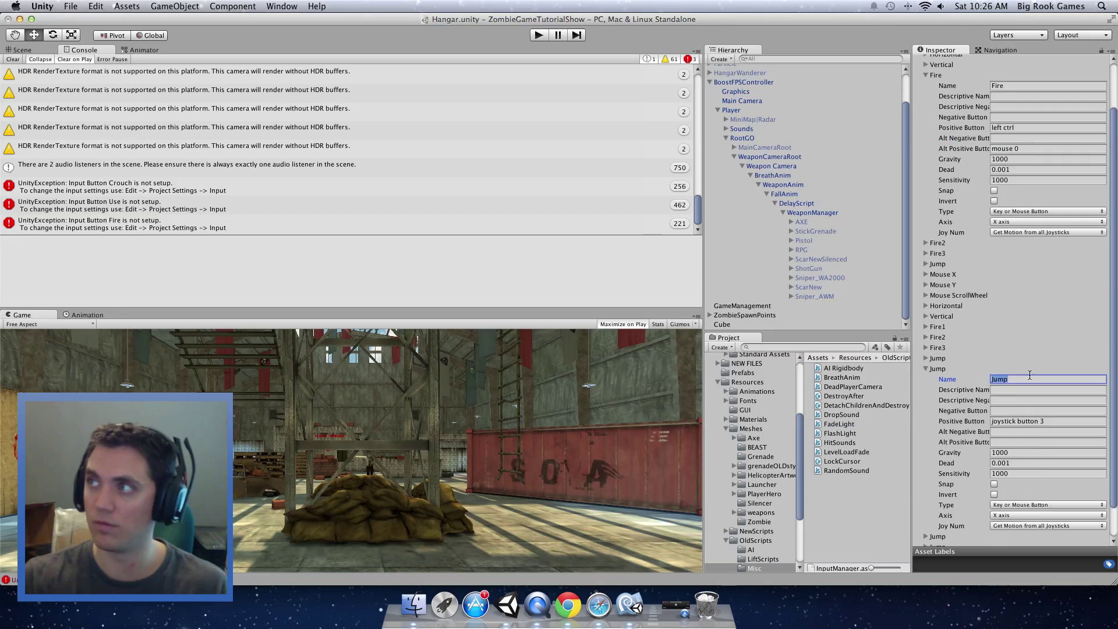
type("Run")
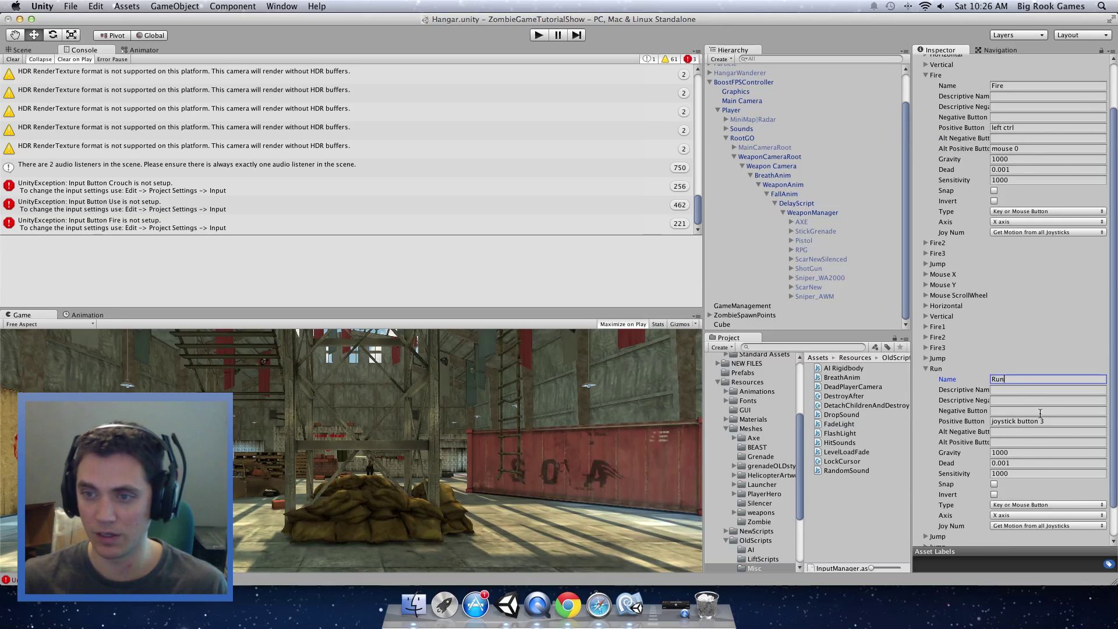
left_click(1053, 421)
type("left shift")
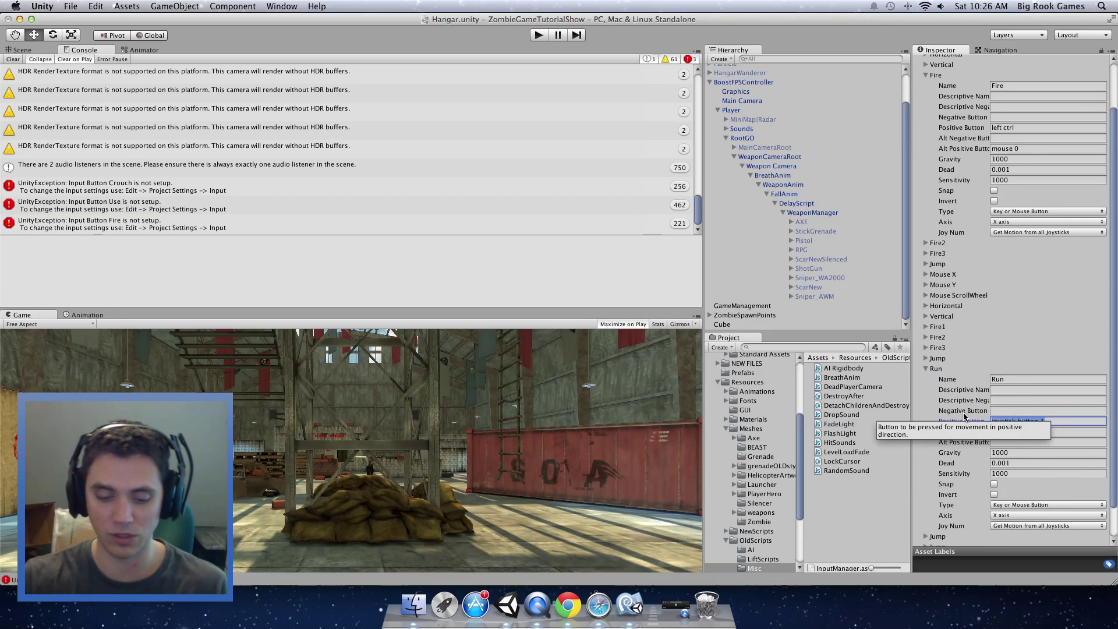
Rename the Jump axis below Run to Crouch and set its positive button to left ctrl
scroll(925, 511, "down", 2)
left_click(926, 501)
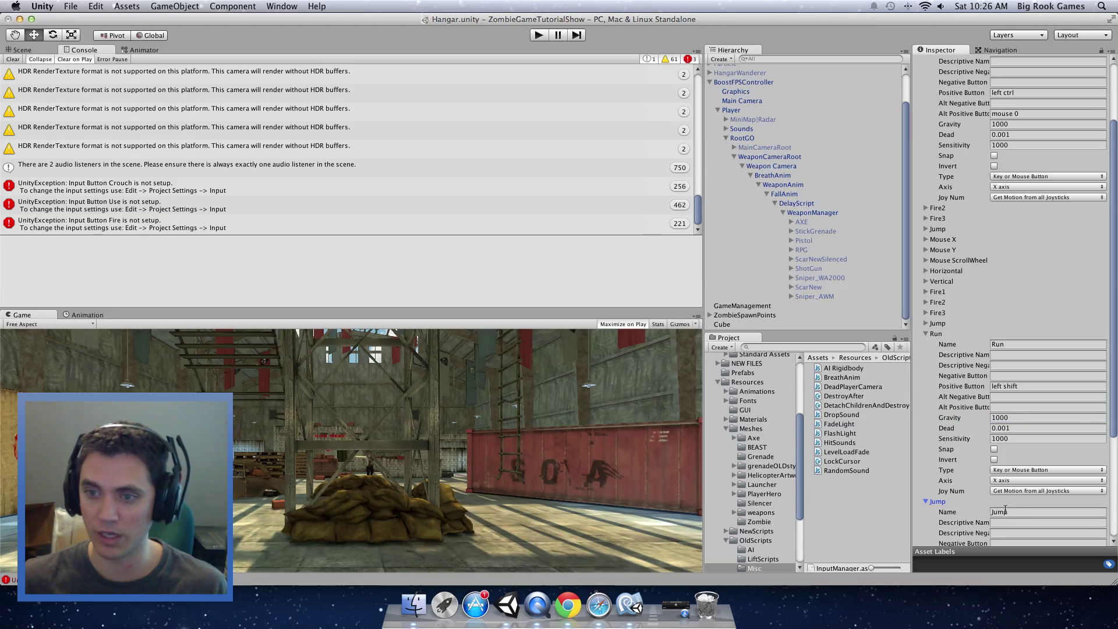
left_click(973, 511)
type("Crouch")
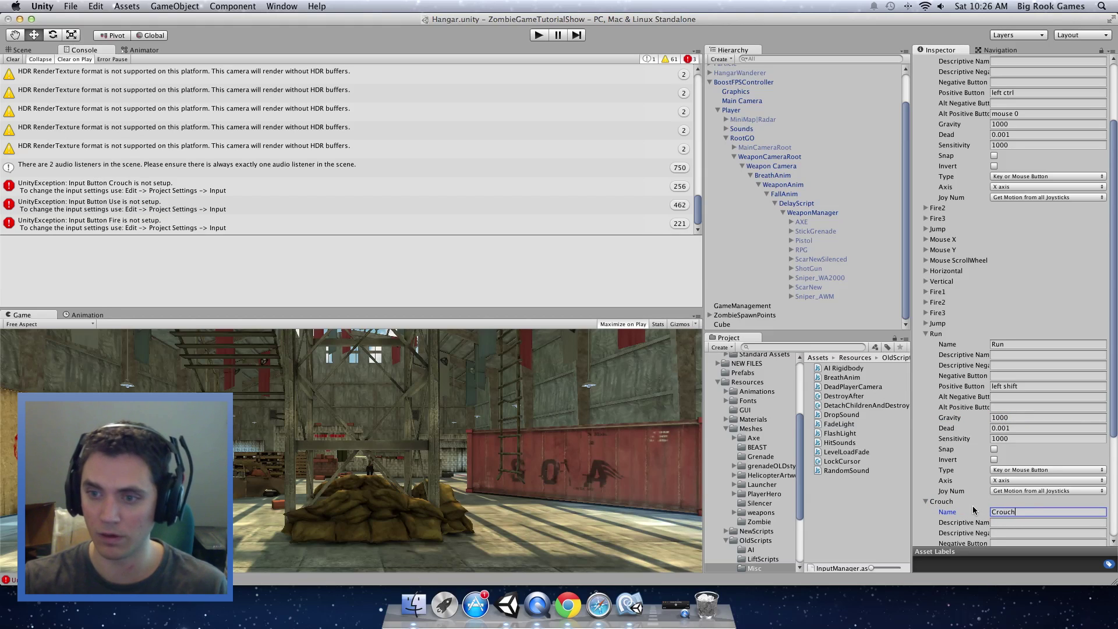
scroll(989, 483, "down", 5)
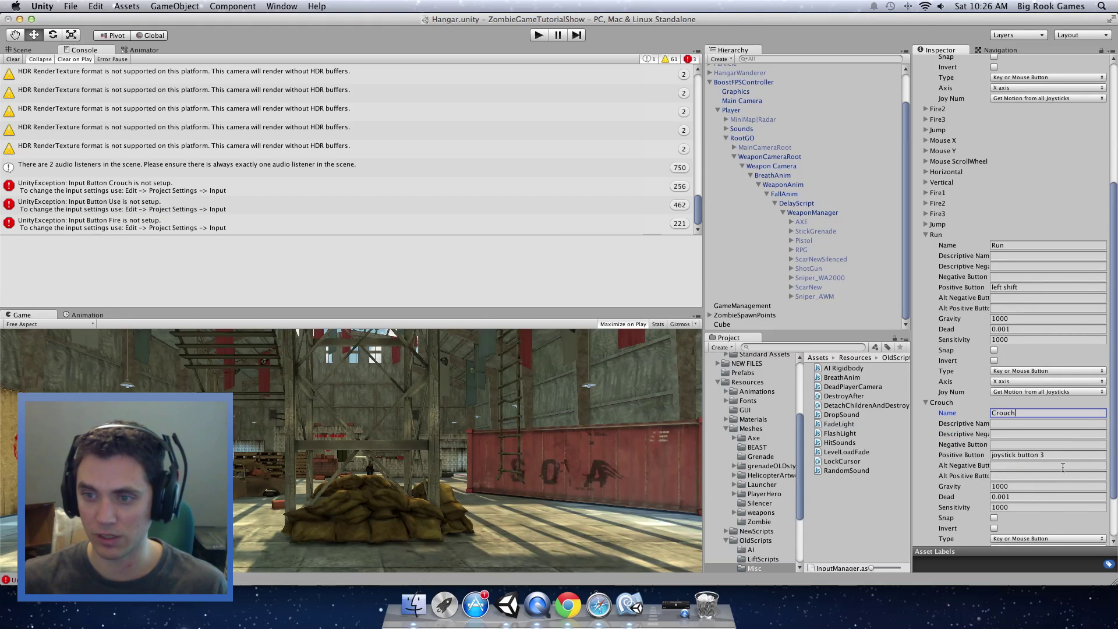
left_click(1063, 467)
left_click(1064, 455)
type("left co")
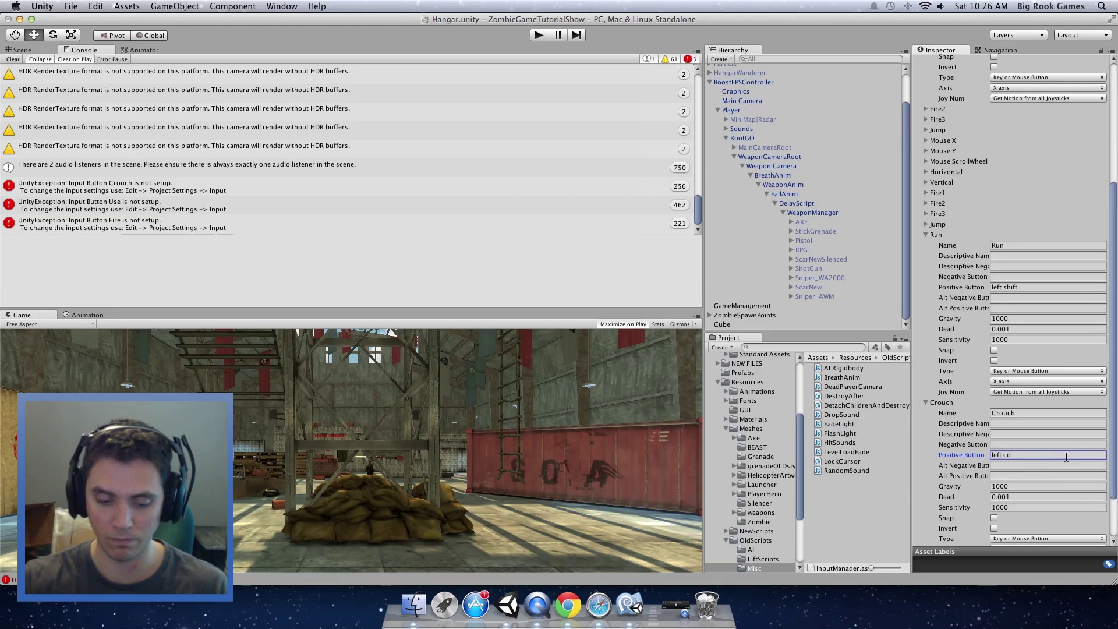
key("BackSpace")
type("trl")
Rename the Jump axis below Crouch to goProne and set its positive button to c
scroll(1042, 408, "down", 10)
left_click(1022, 366)
type("go")
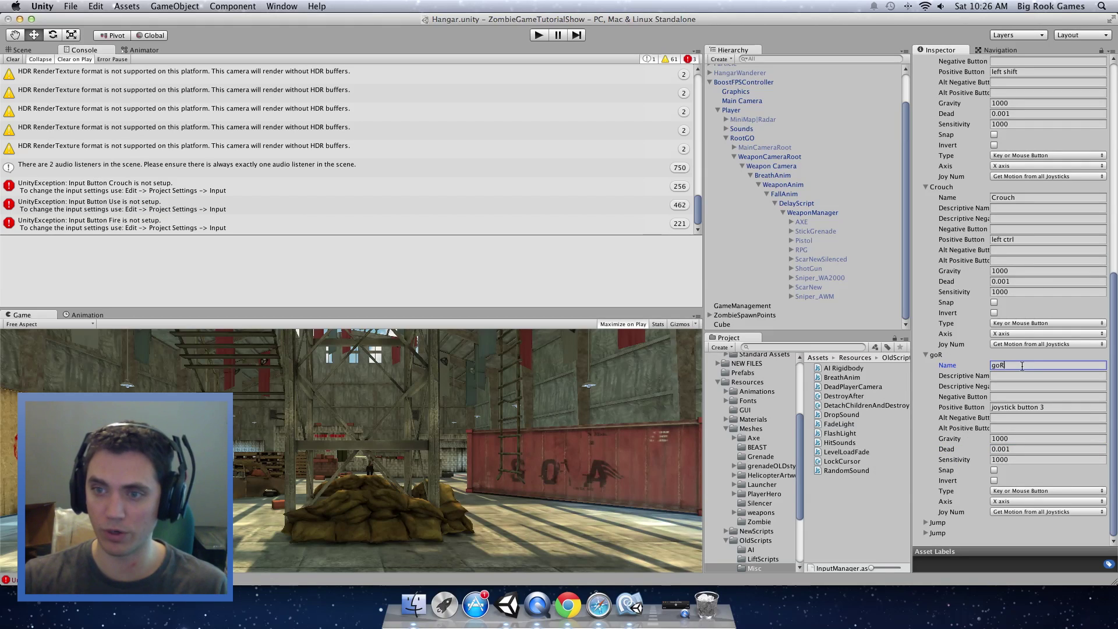
type("Prone")
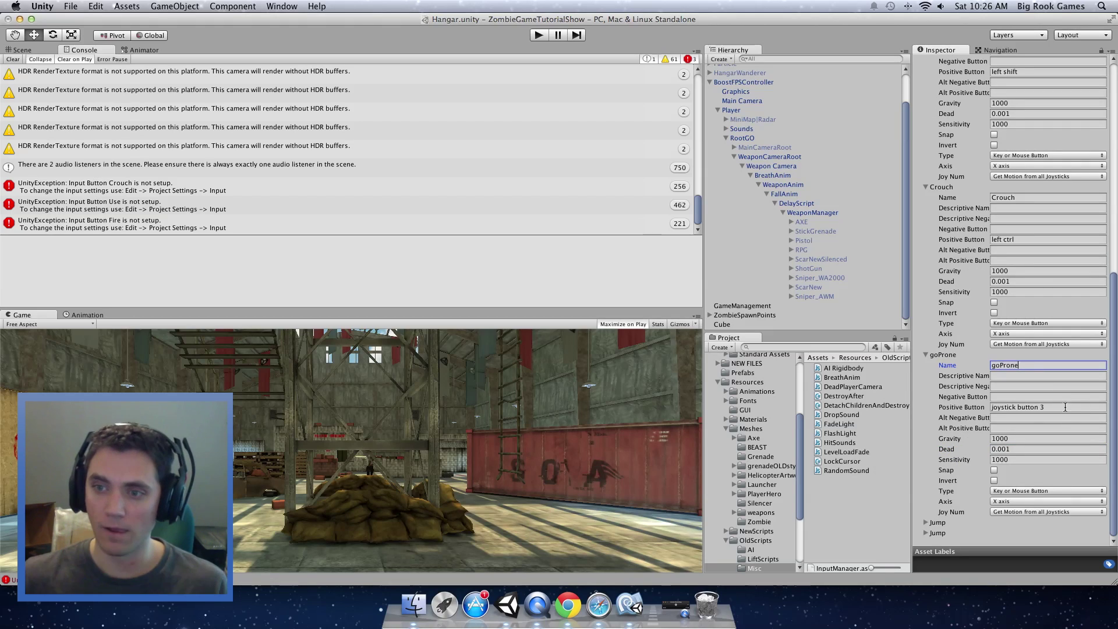
left_click(927, 406)
type("c")
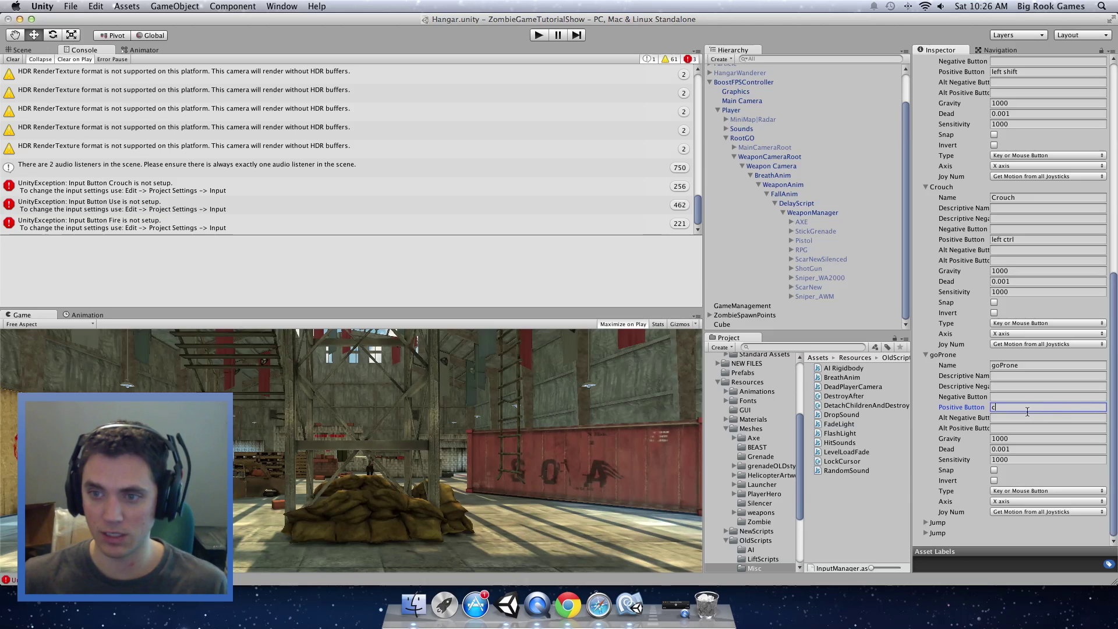
Rename the Jump axis below goProne to Use and set its positive button to e
left_click(925, 523)
left_click(981, 531)
type("Use")
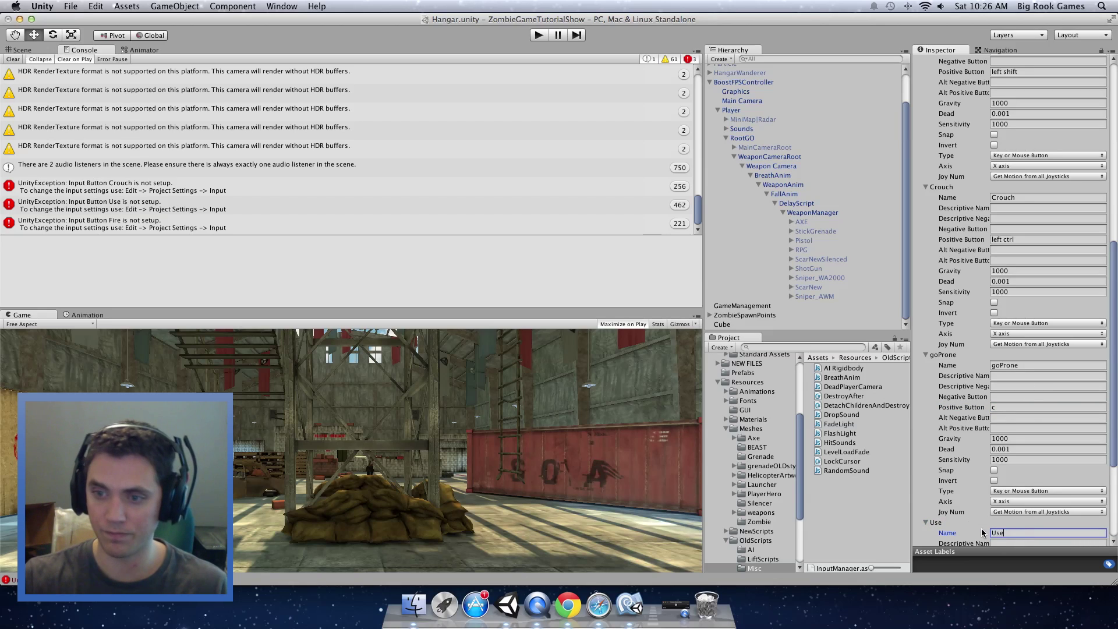
scroll(982, 527, "down", 3)
left_click(983, 519)
type("e")
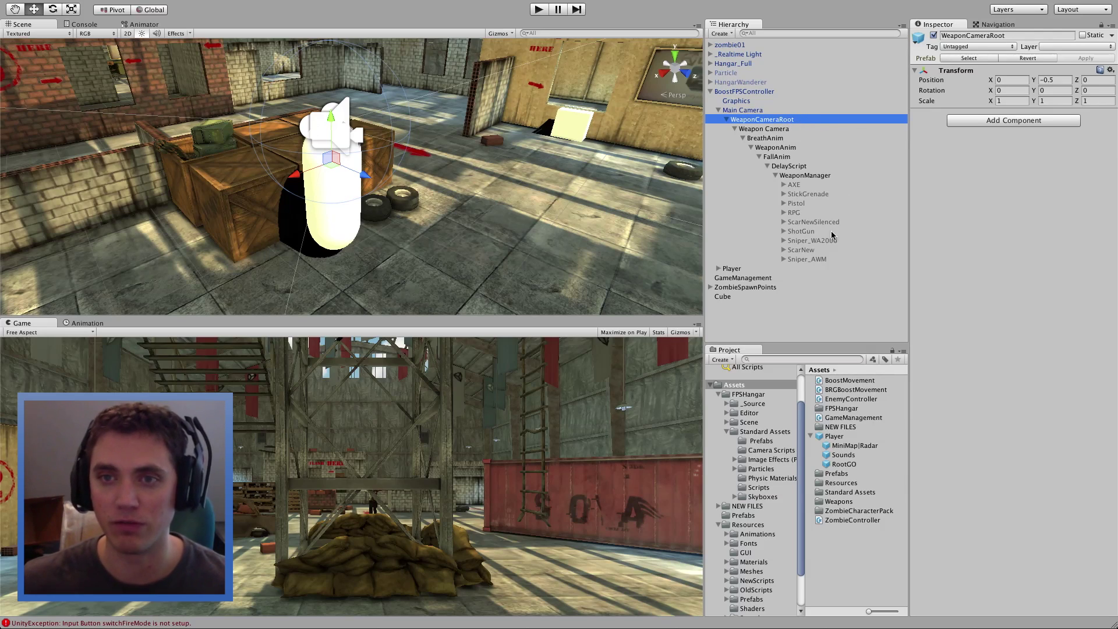
Inspect the Weapon Camera's components and the position of its parent WeaponCameraRoot under Main Camera
left_click(740, 110)
left_click(744, 120)
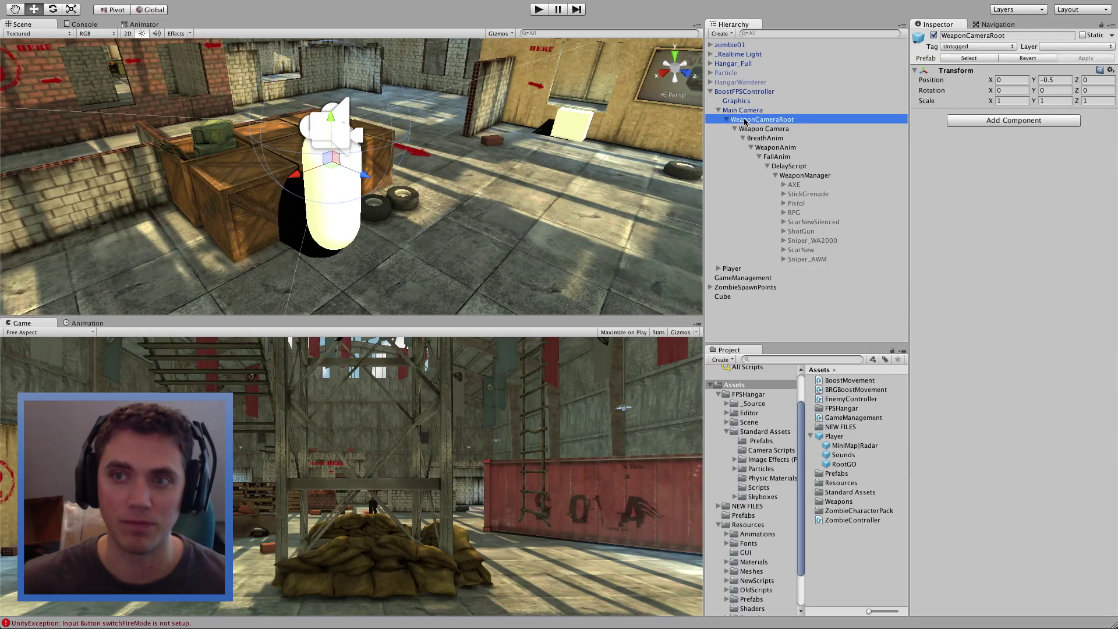
left_click(758, 131)
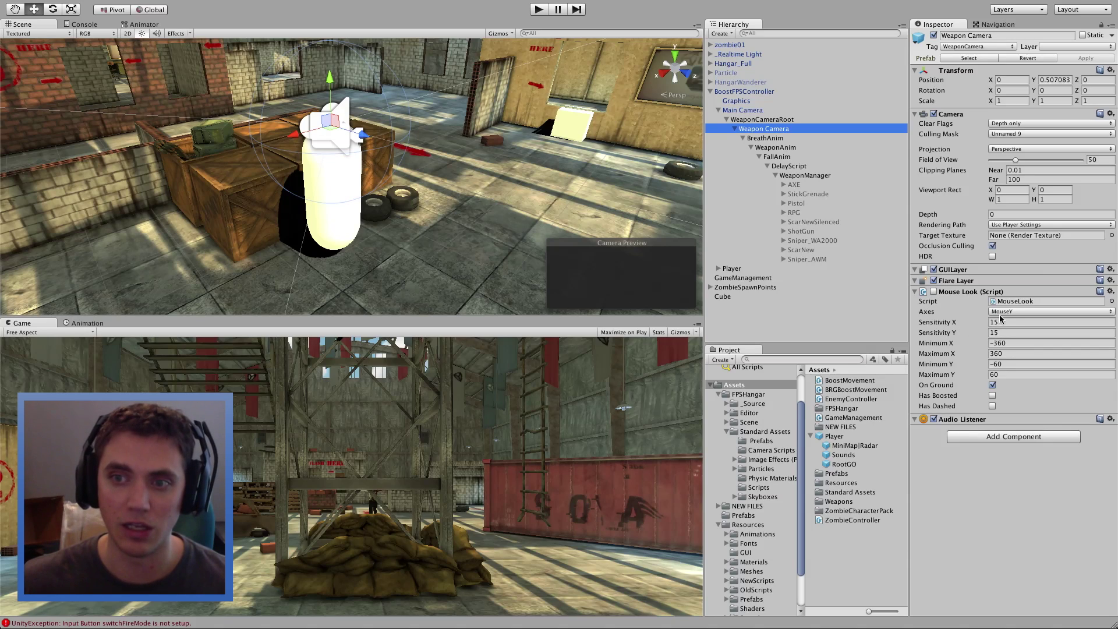
left_click(761, 120)
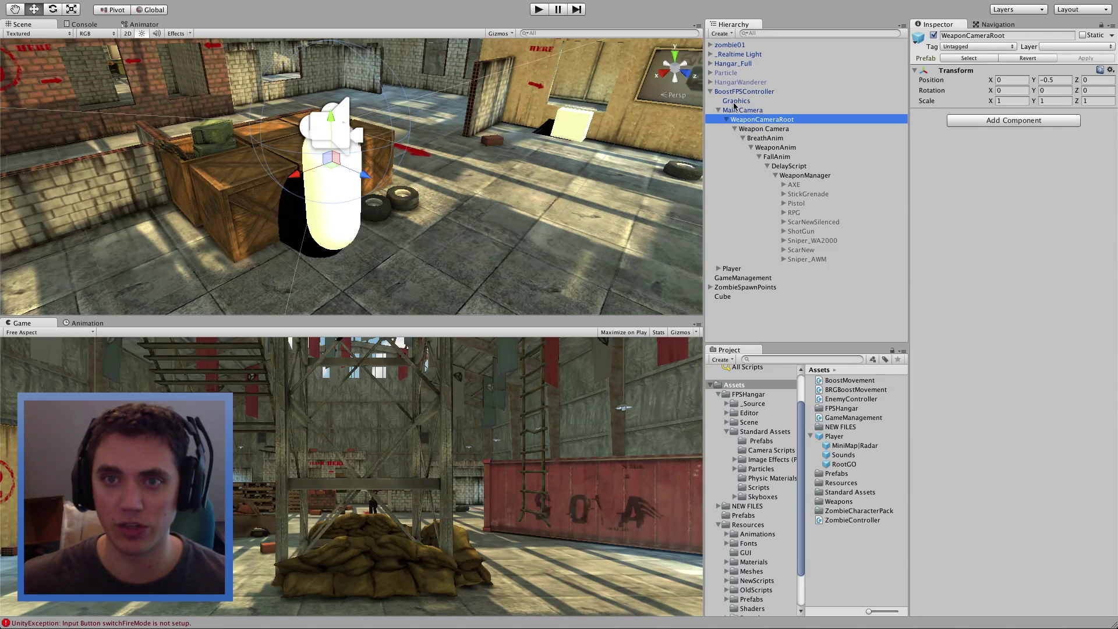
left_click(1057, 79)
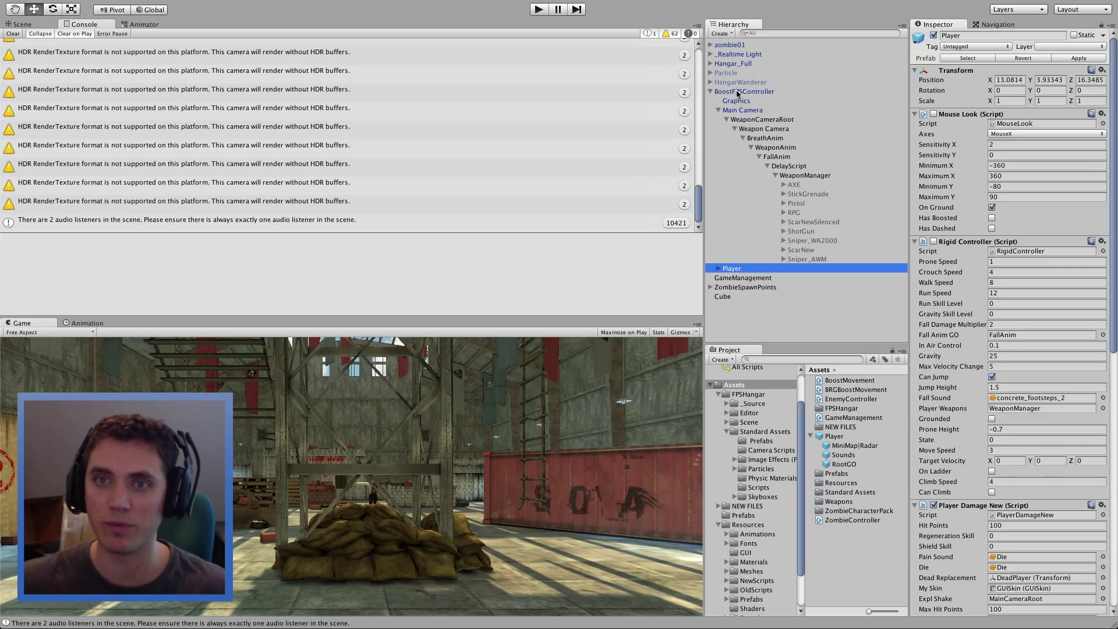
Keep the nested Player object's tag as Untagged, check BoostFPSController's tag and components, and expand Player in the hierarchy
left_click(986, 47)
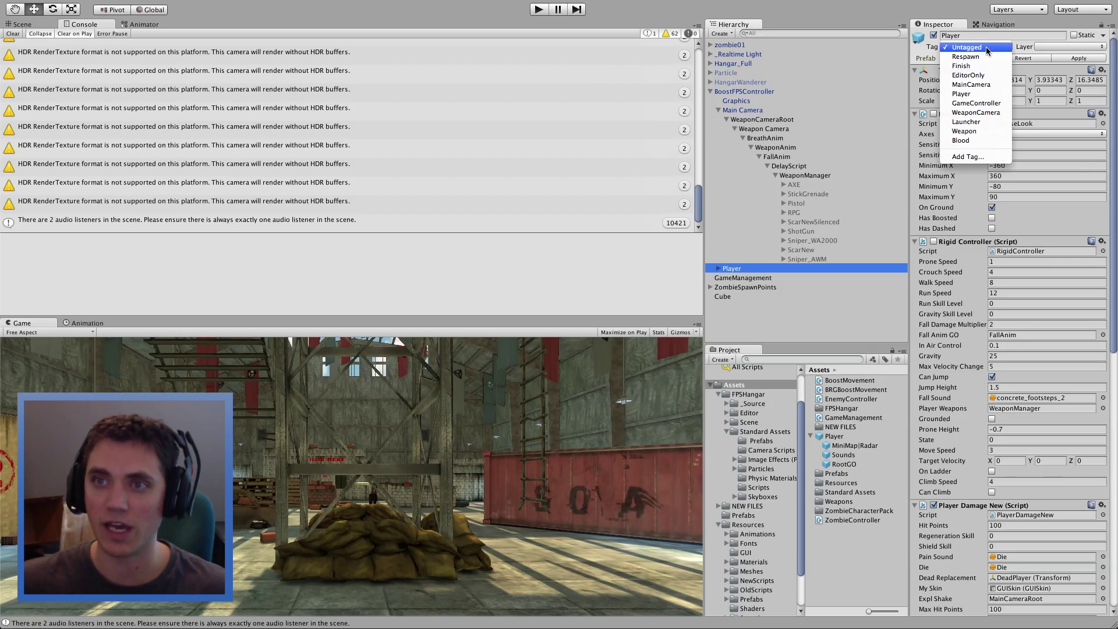
left_click(987, 48)
left_click(744, 92)
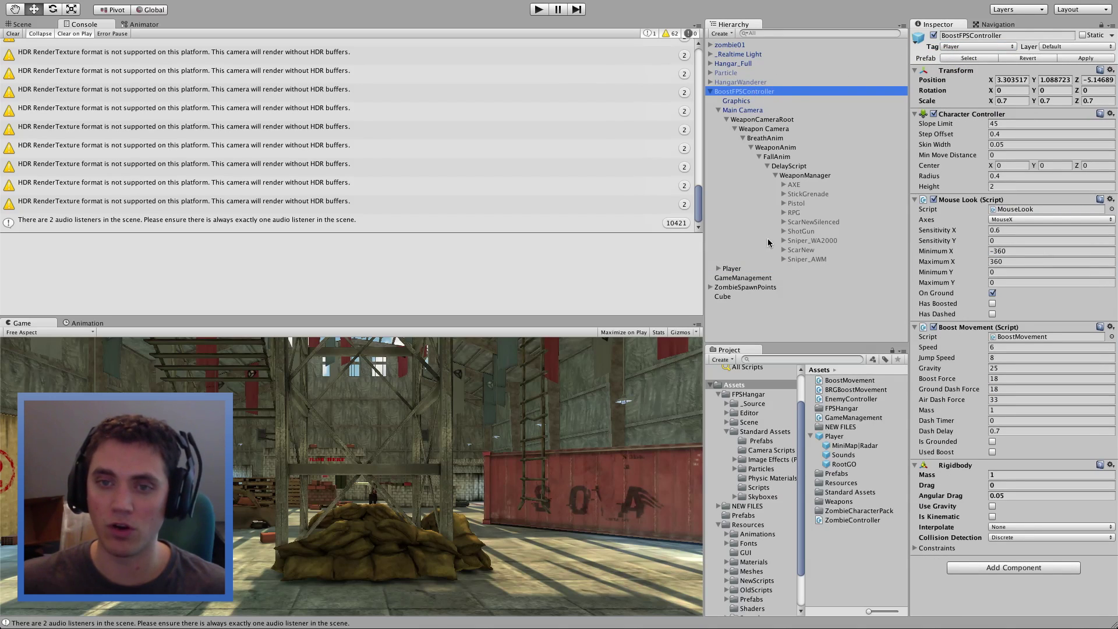
left_click(719, 269)
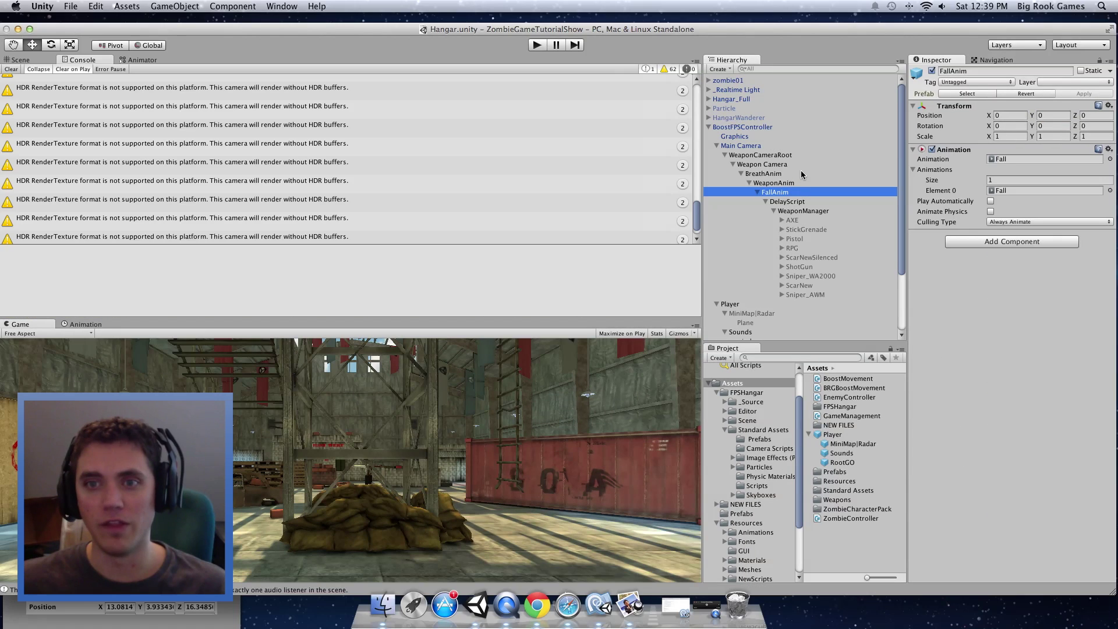
Assign the scene's Pistol object as Element 0 of Weapons In Use on the WeaponManager
left_click(802, 211)
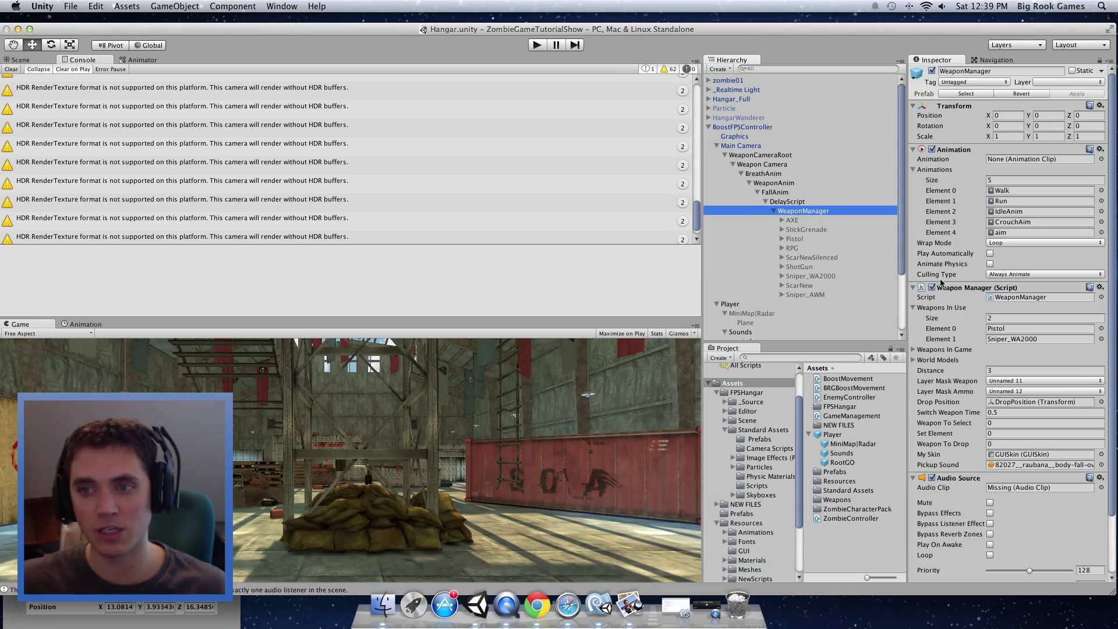
left_click(939, 309)
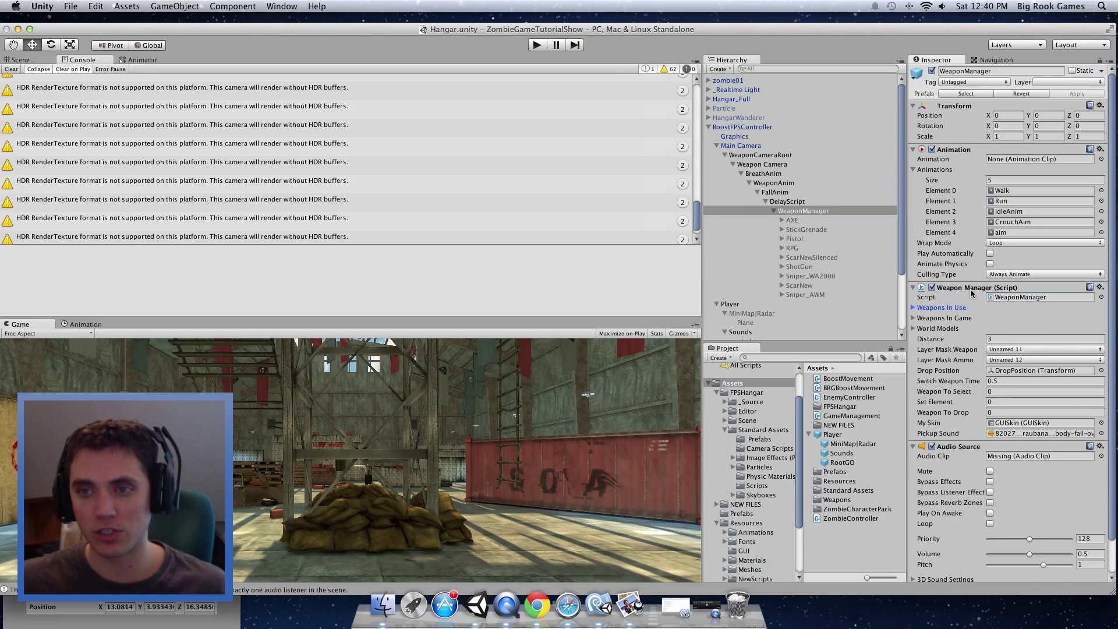
left_click(912, 308)
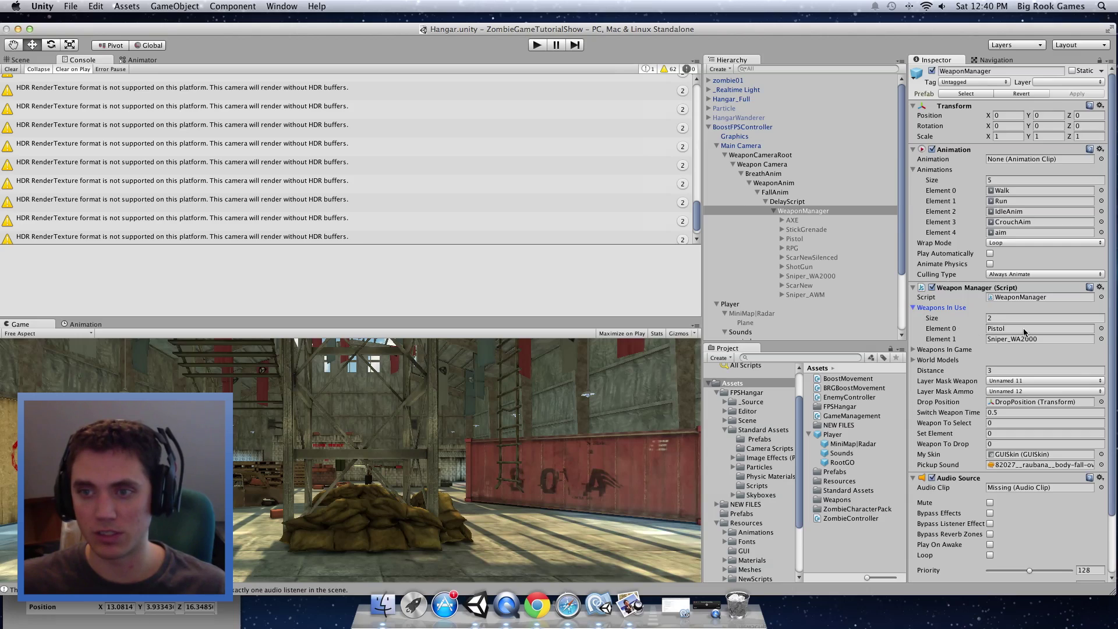
left_click(1100, 329)
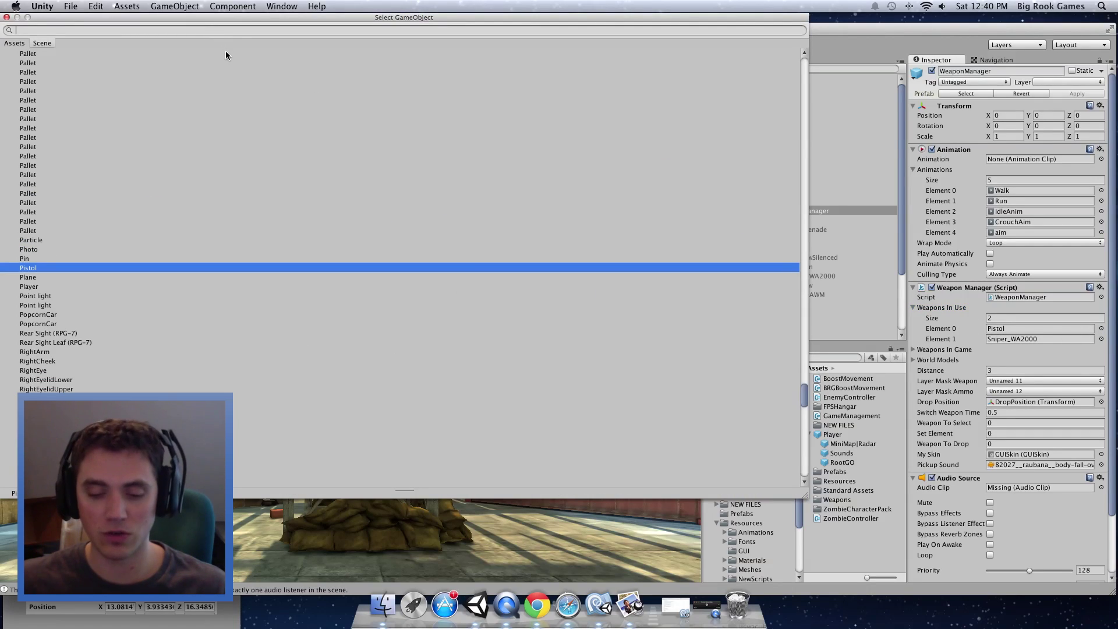
double_click(27, 269)
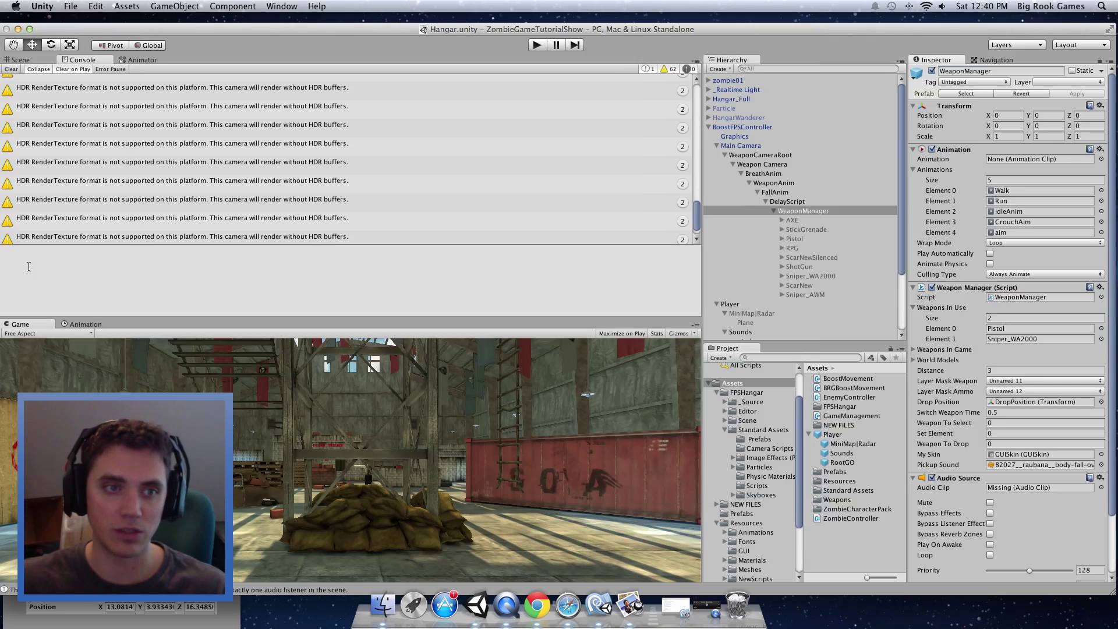
Assign the scene's AXE object as Element 1 of Weapons In Use on the WeaponManager
left_click(1101, 339)
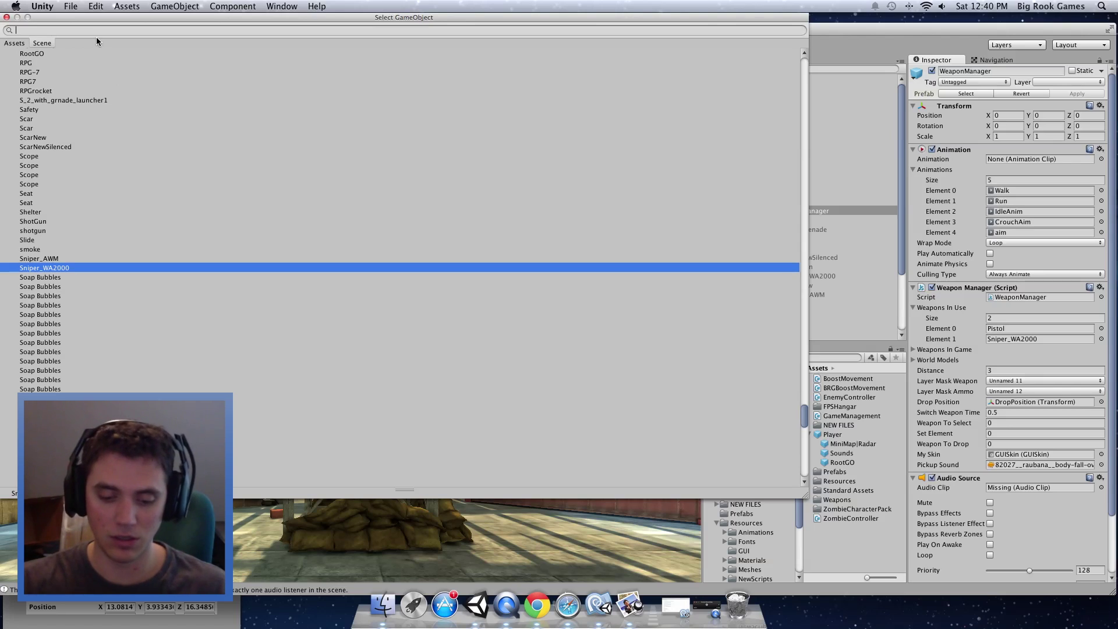
type("axe")
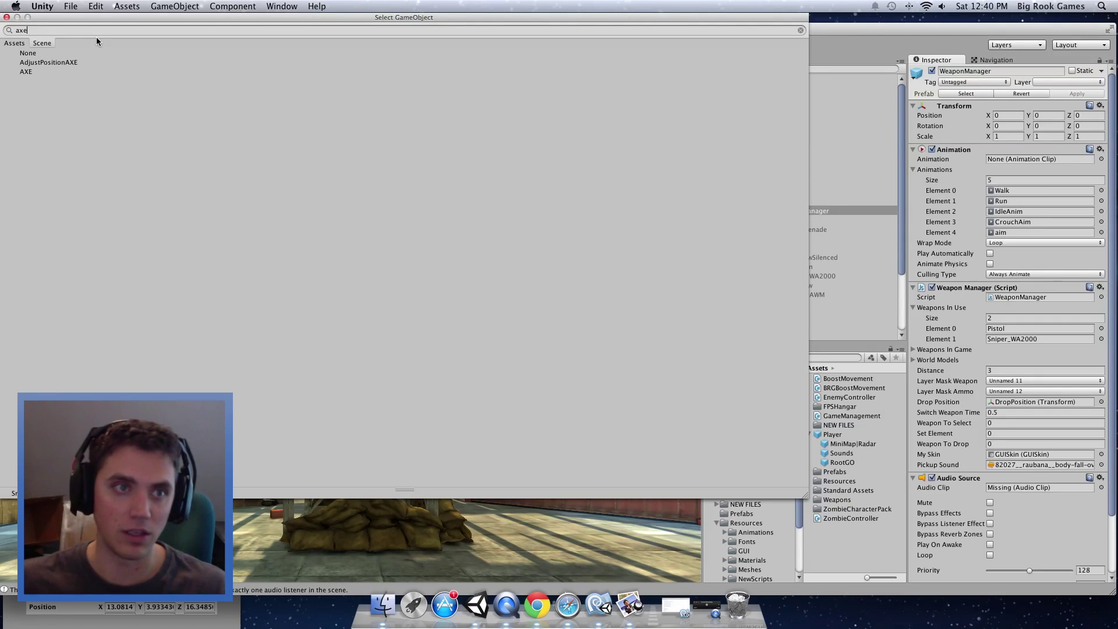
double_click(33, 70)
Inspect BoostFPSController's Character Controller, Mouse Look, Boost Movement and Rigidbody components
left_click(753, 153)
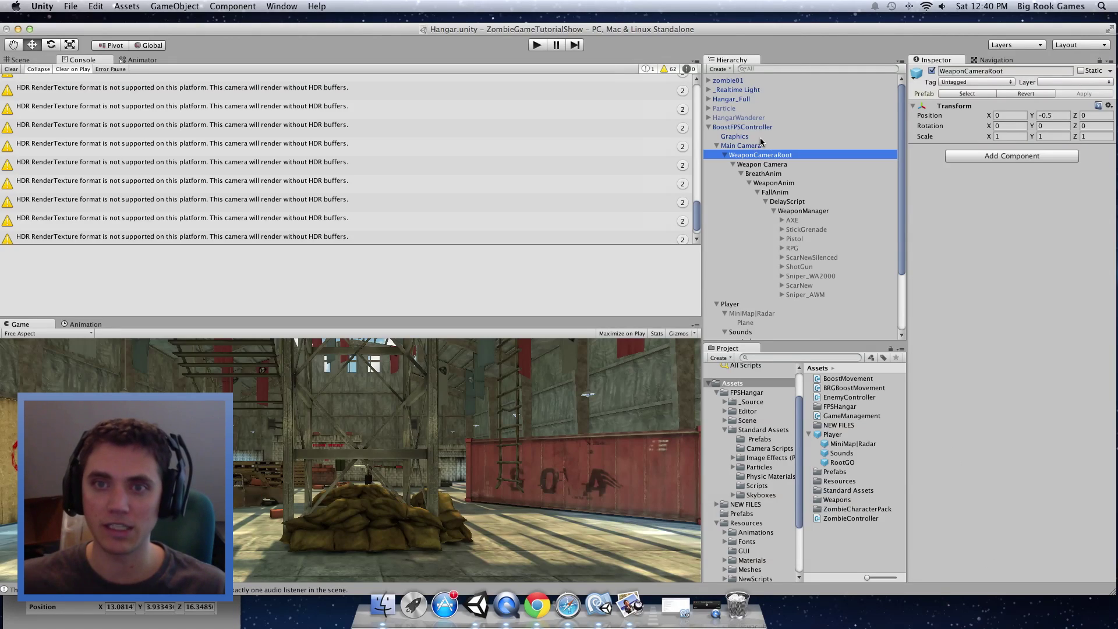
left_click(749, 128)
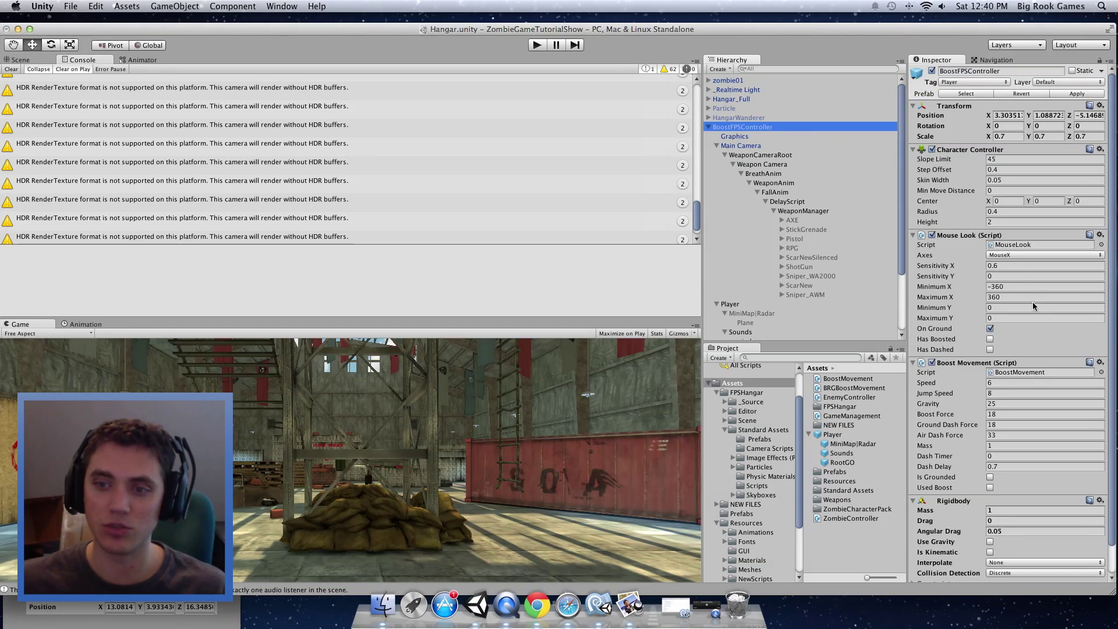
scroll(1012, 386, "down", 1)
scroll(1003, 388, "up", 1)
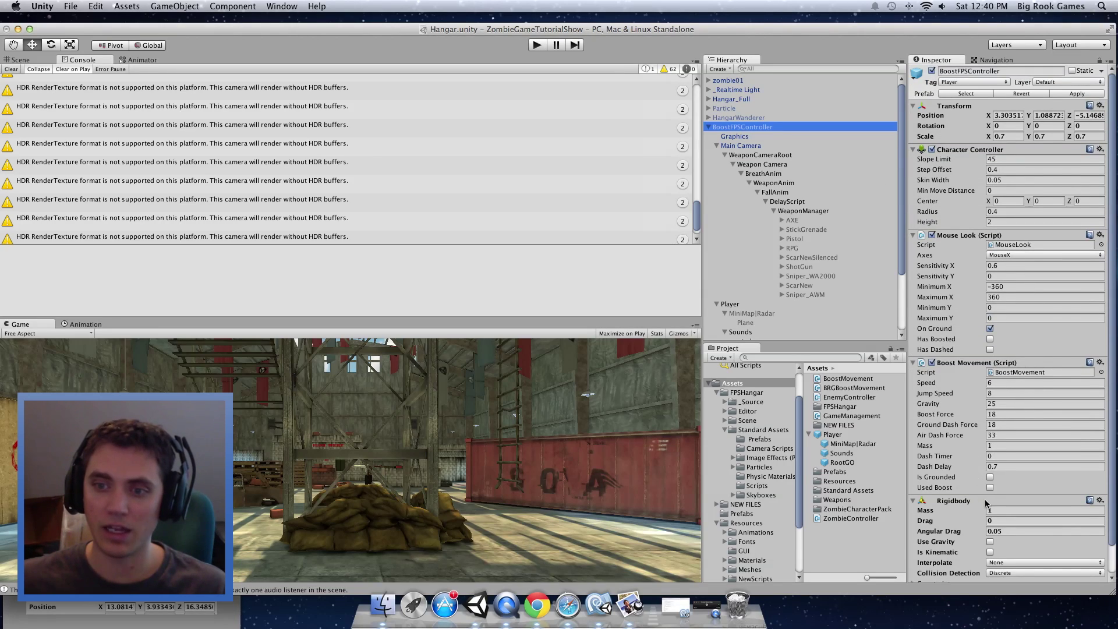
scroll(984, 501, "down", 1)
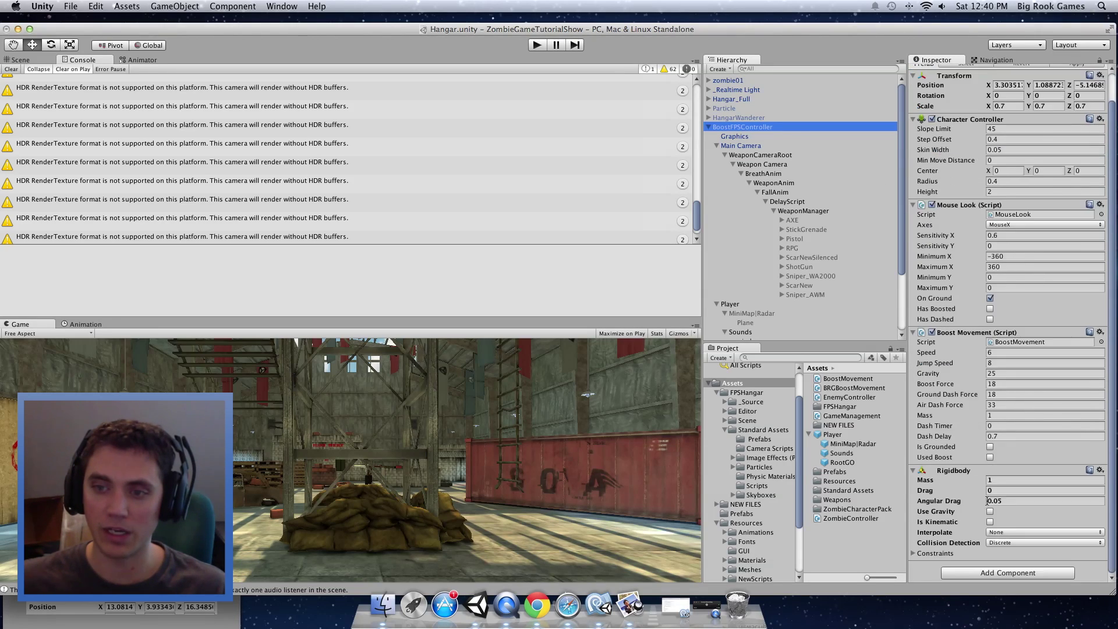
left_click(1008, 573)
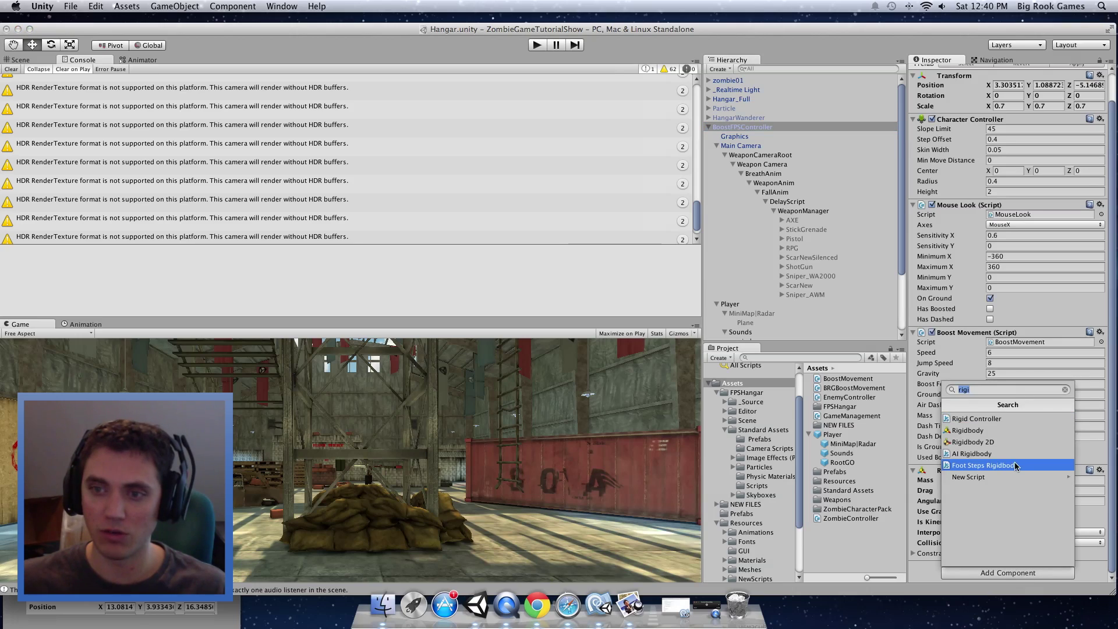
key("BackSpace")
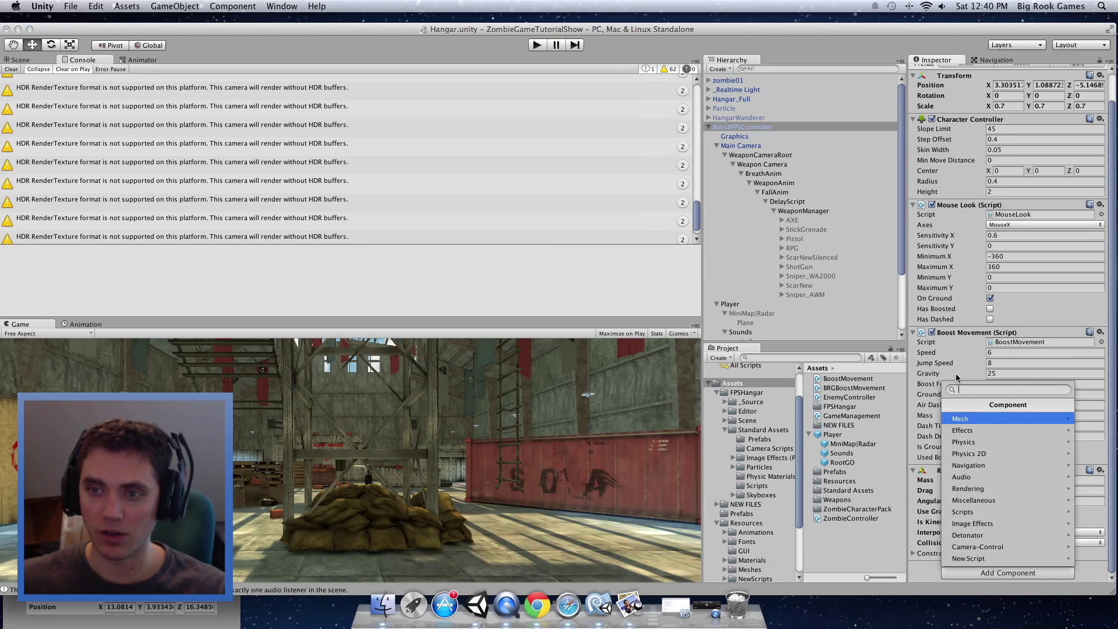
key("Escape")
left_click(990, 511)
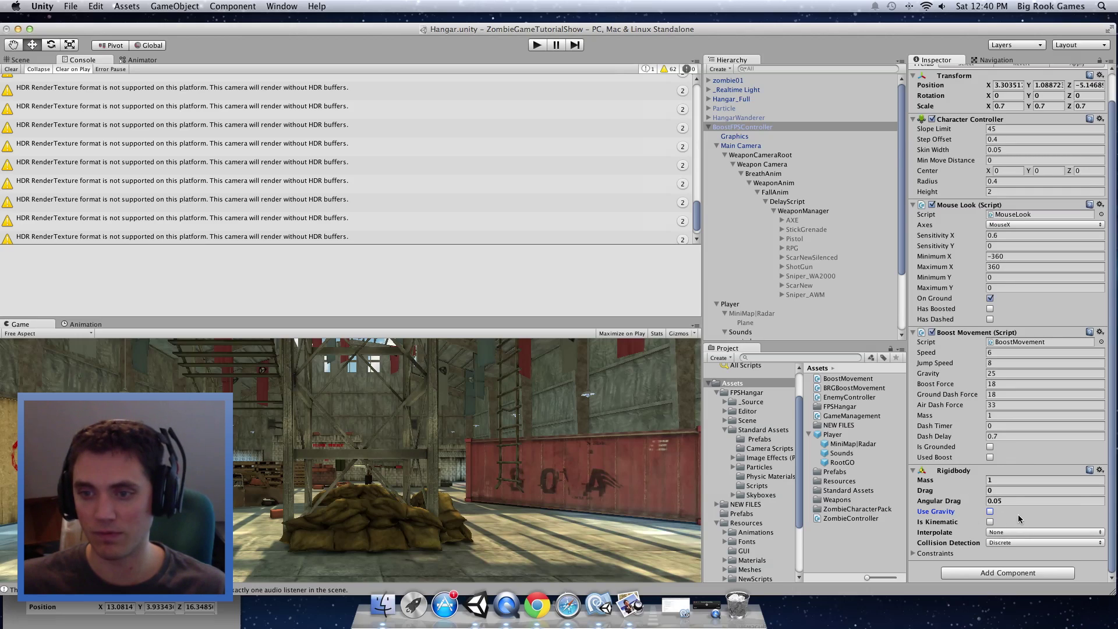
Inspect WeaponCameraRoot under Main Camera and the Weapon Camera's Camera, Mouse Look and Audio Listener components
left_click(742, 146)
left_click(756, 156)
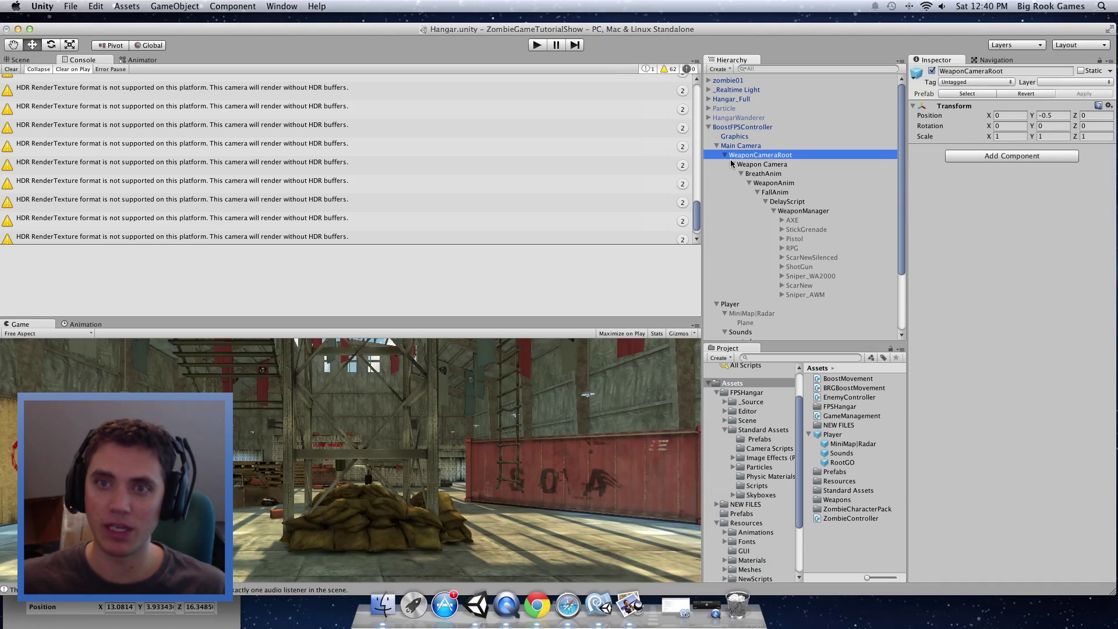
left_click(756, 164)
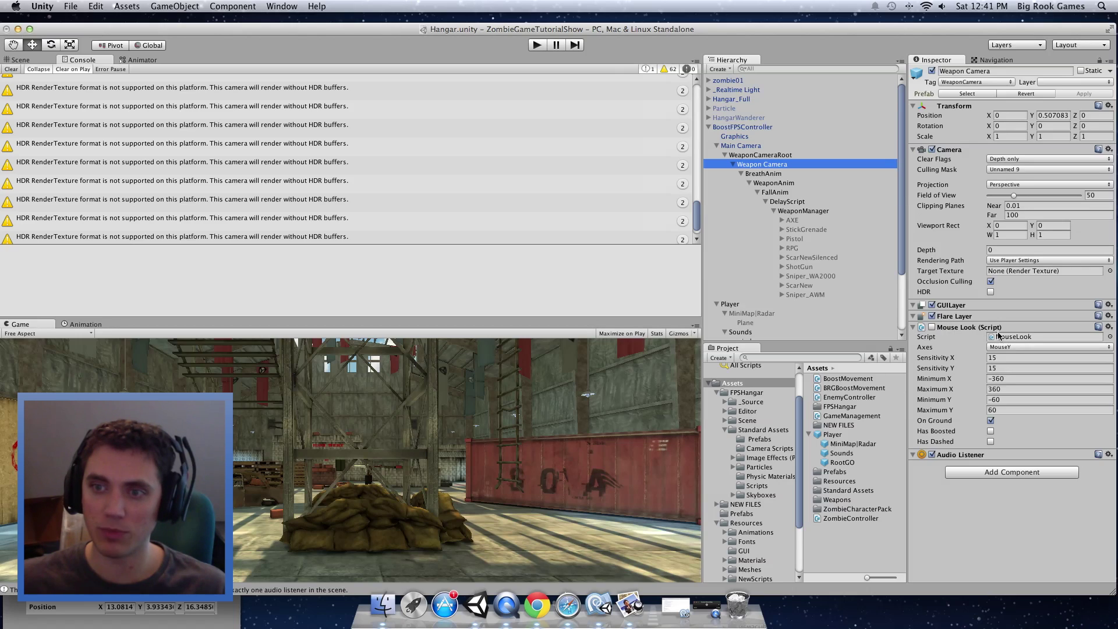
Review the nested Player object's Mouse Look, Rigid Controller and Player Damage New script settings
left_click(730, 305)
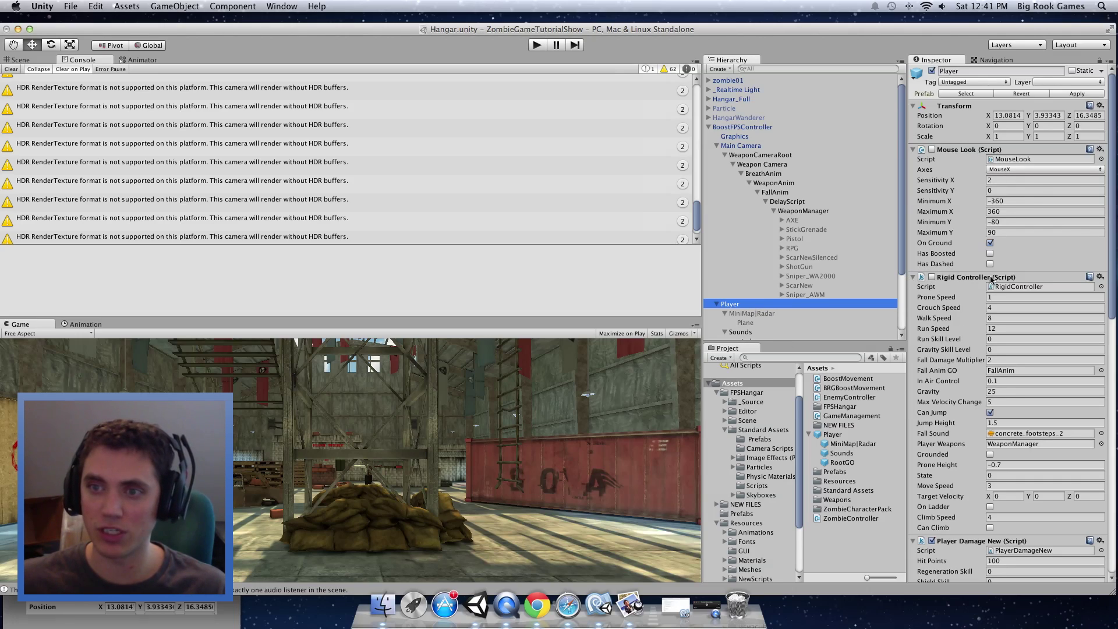
scroll(1042, 349, "down", 10)
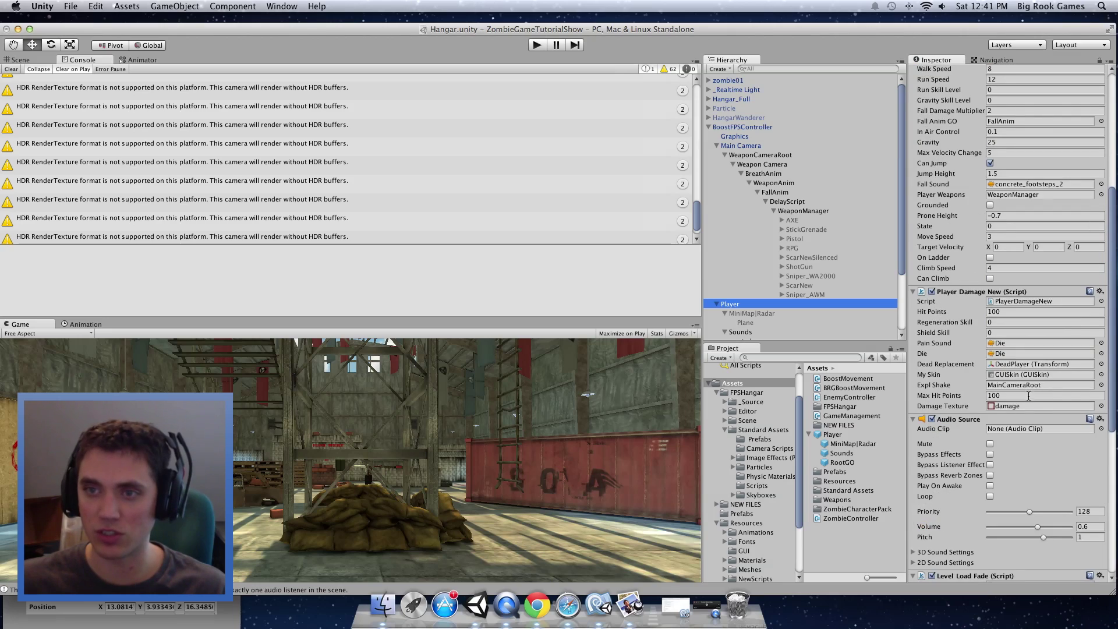
scroll(1035, 411, "up", 5)
scroll(1035, 411, "down", 3)
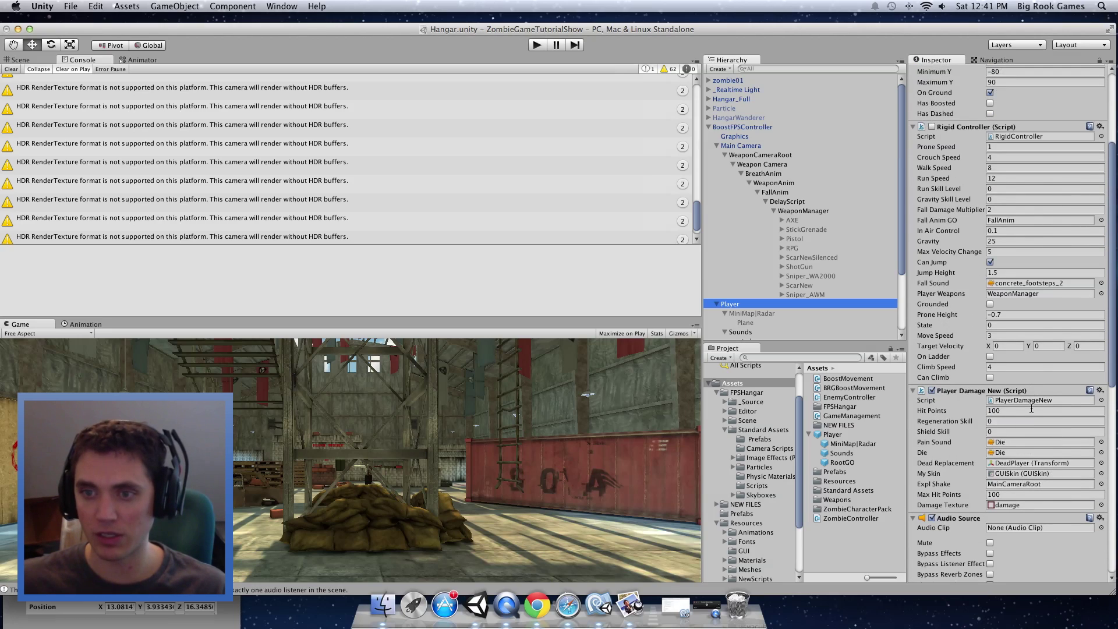
scroll(1030, 409, "down", 1)
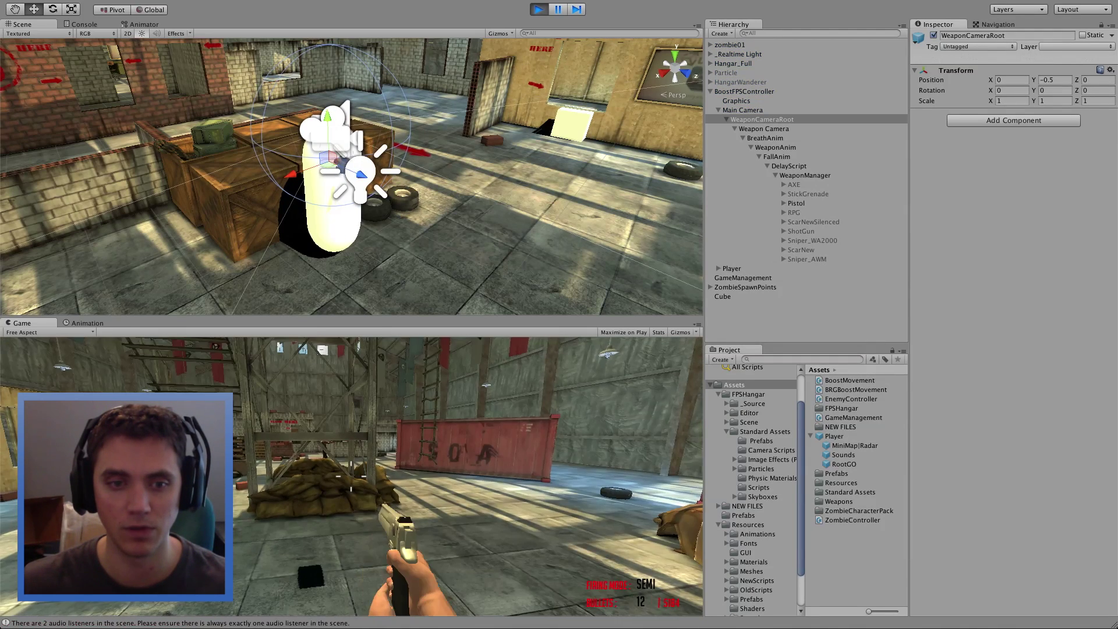
Test movement and pistol aiming in the running game by moving the player around the hangar and firing a shot
key("w")
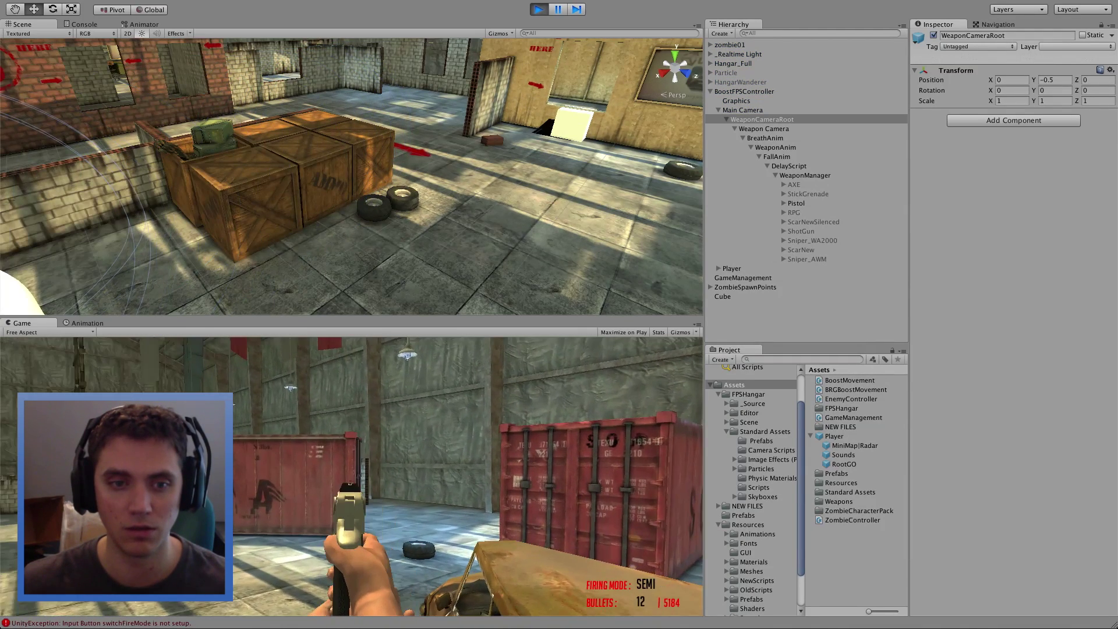
key("w")
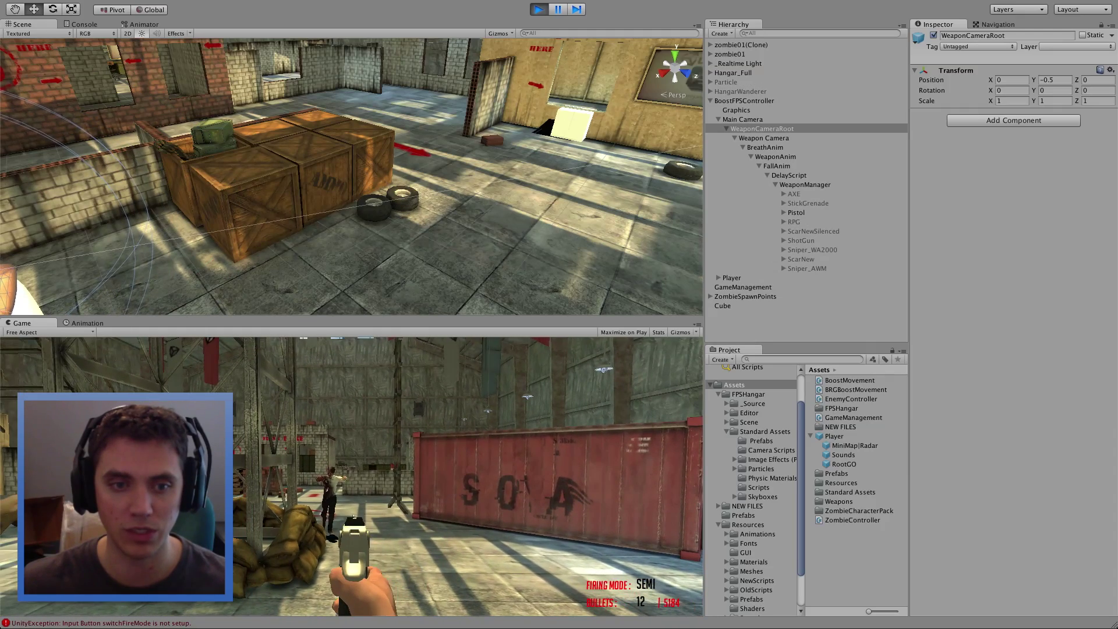
key("w")
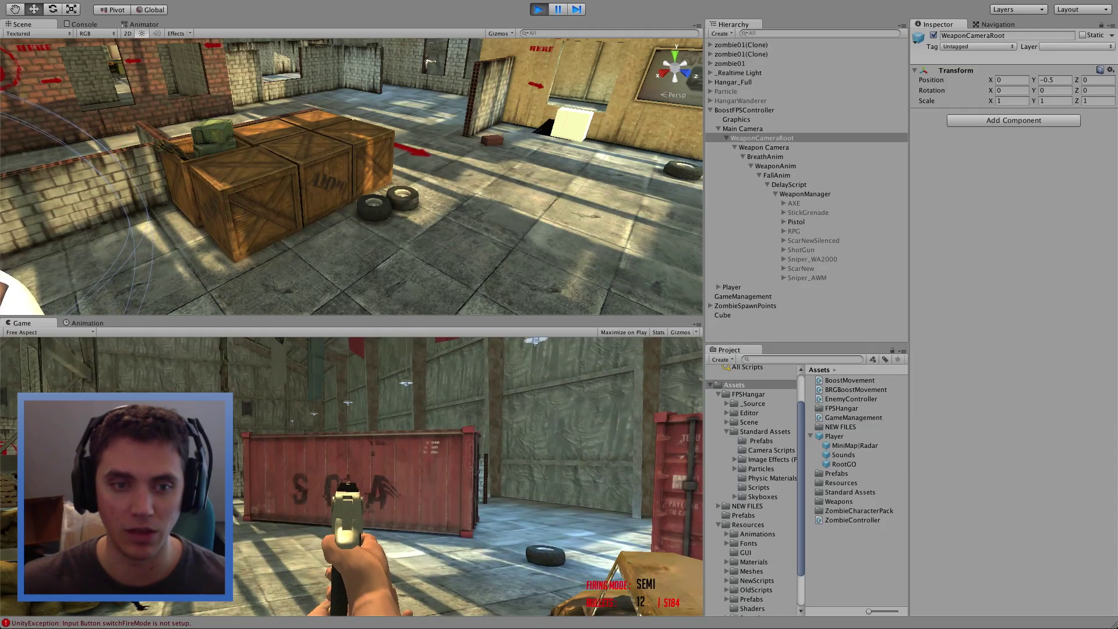
key("s")
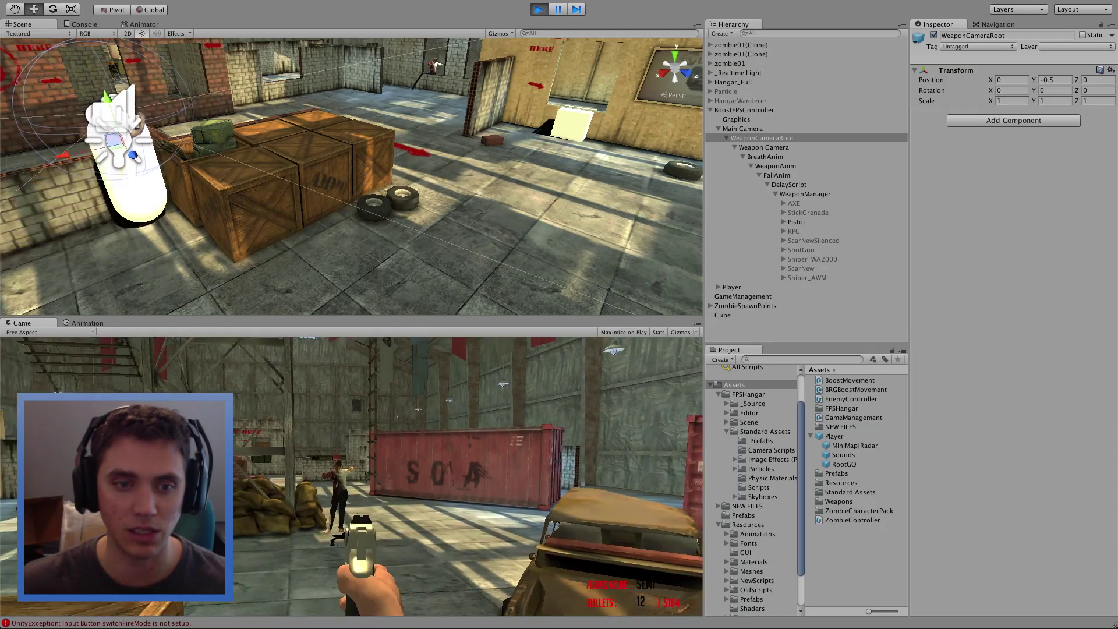
key("w")
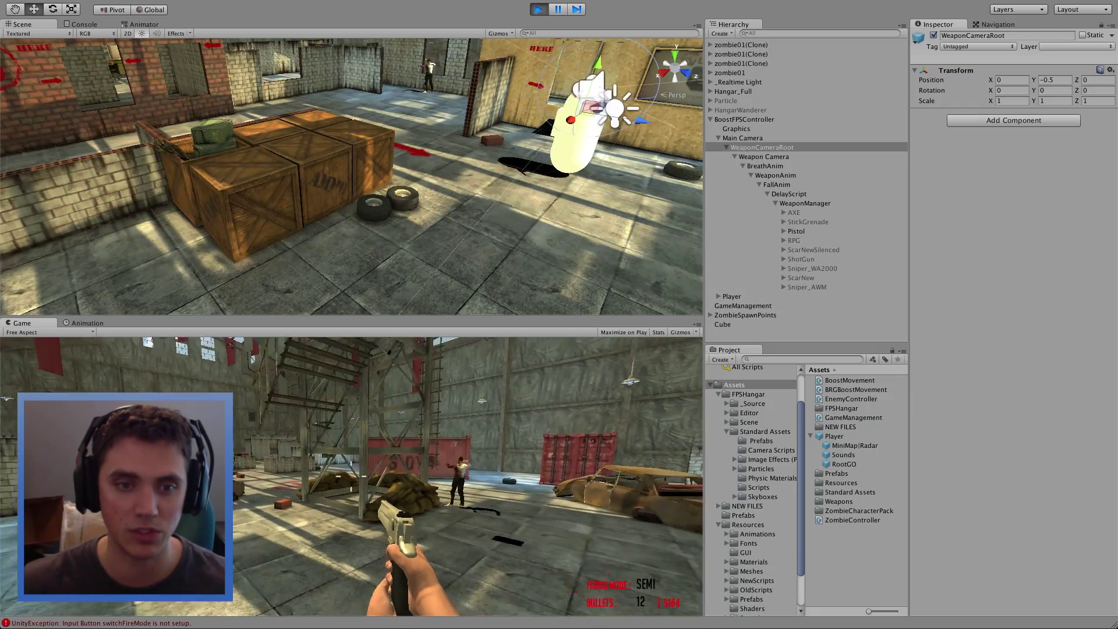
key("w")
right_click(154, 338)
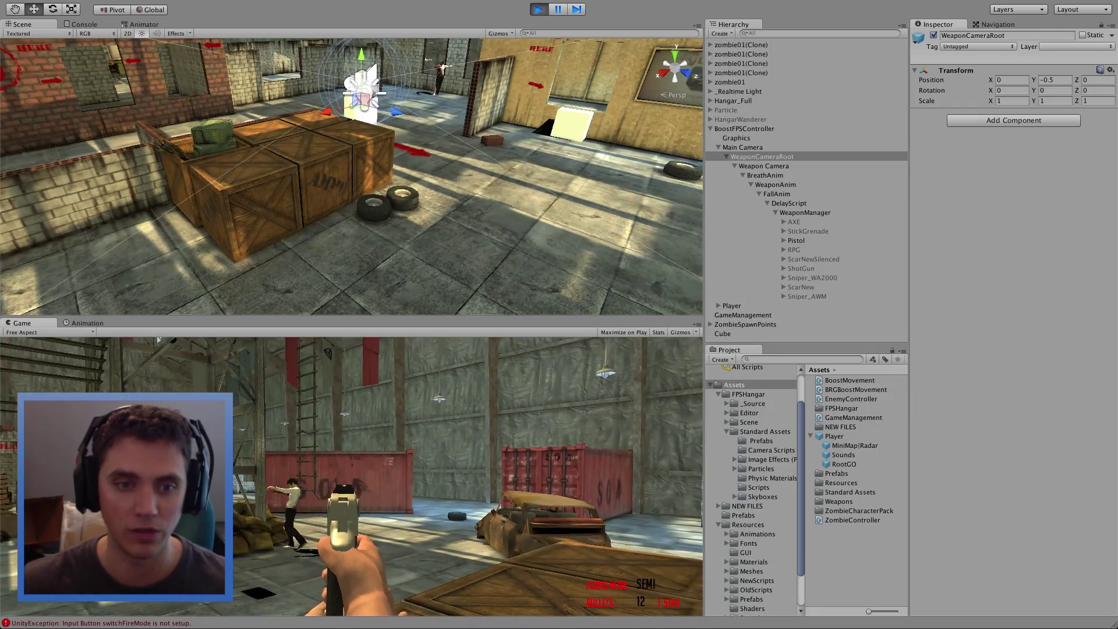
left_click(154, 338)
key("s")
Fire the pistol repeatedly at the approaching zombies until the magazine is empty
left_click(232, 496)
left_click(231, 496)
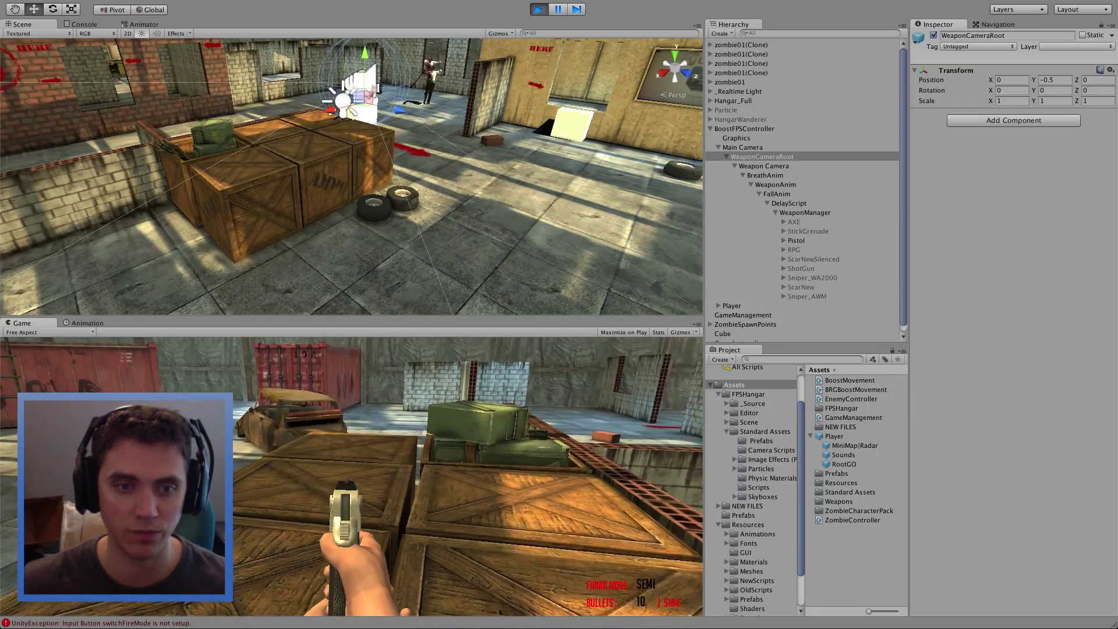
left_click(232, 496)
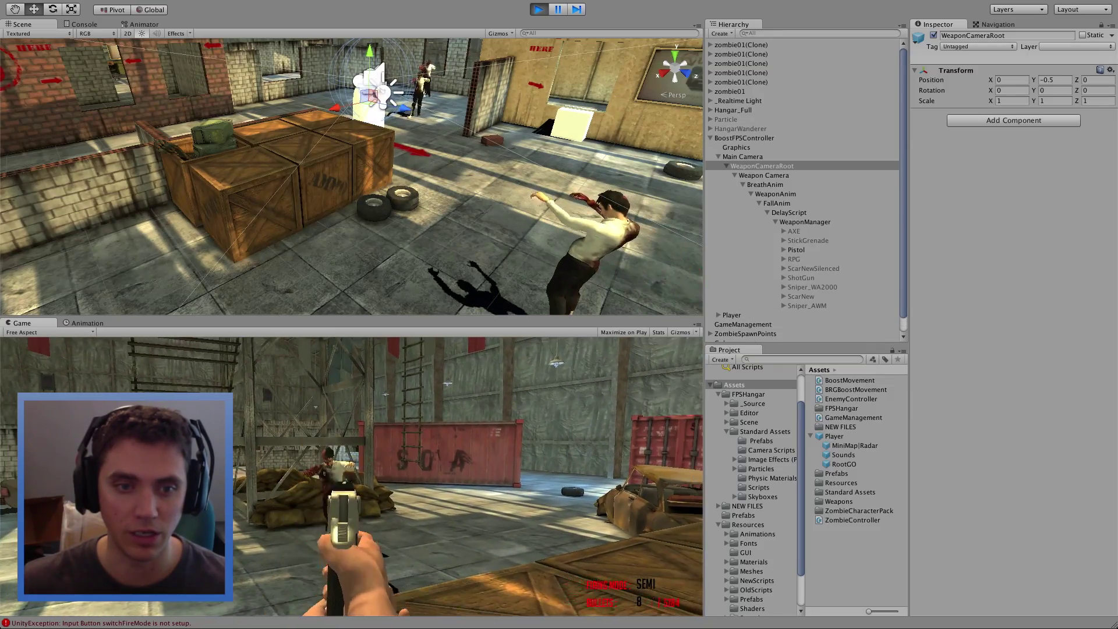
left_click(232, 496)
left_click(351, 476)
left_click(351, 476)
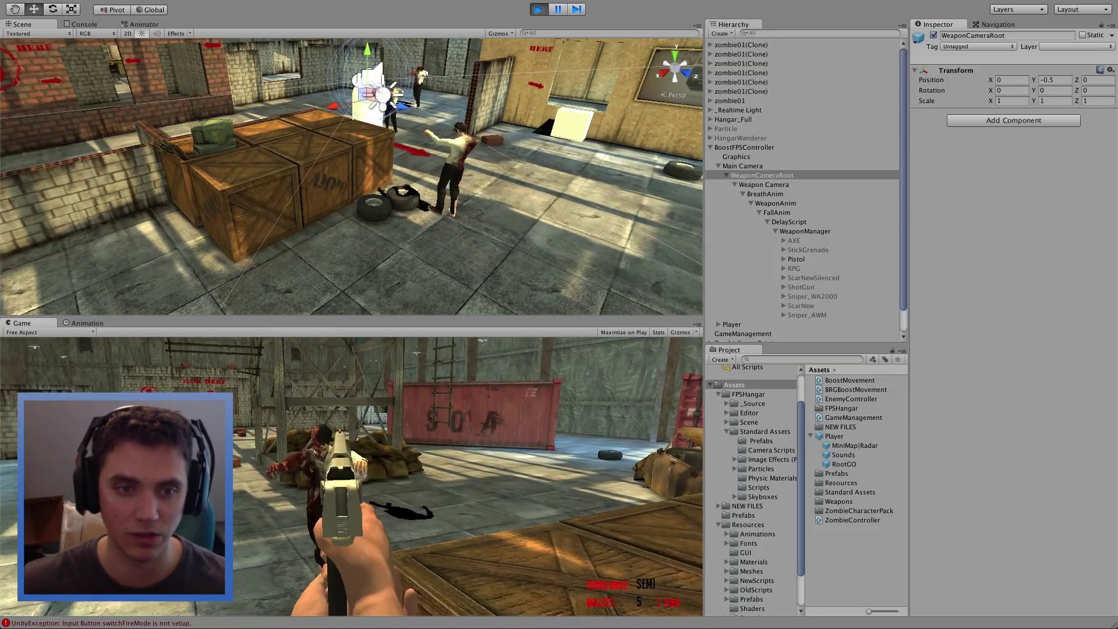
left_click(351, 476)
left_click(351, 476)
key("s")
left_click(352, 476)
left_click(352, 476)
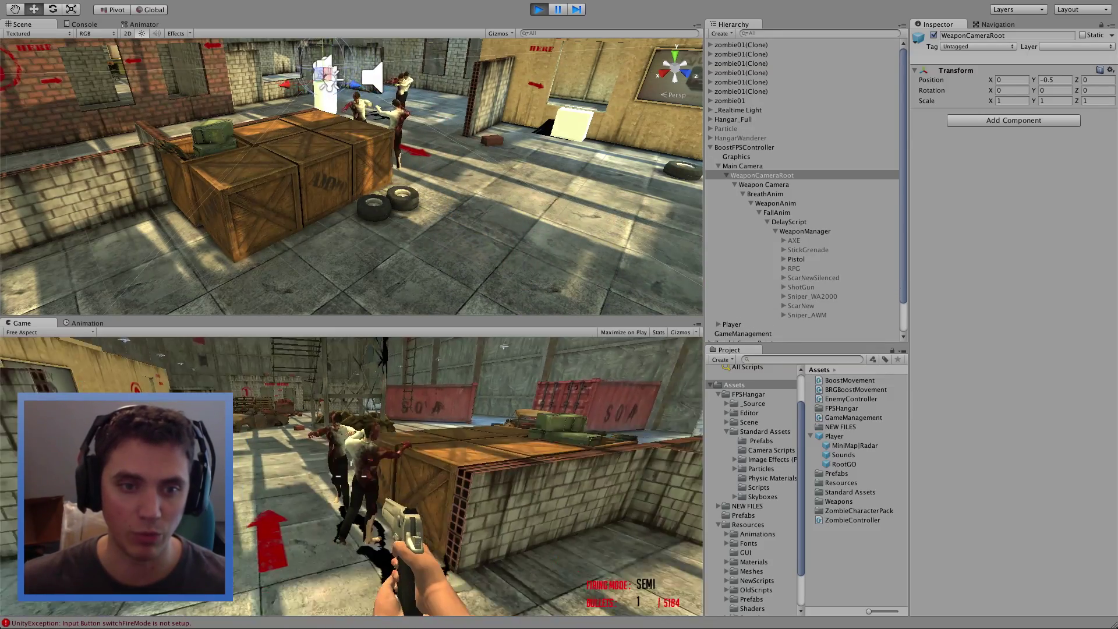
left_click(351, 476)
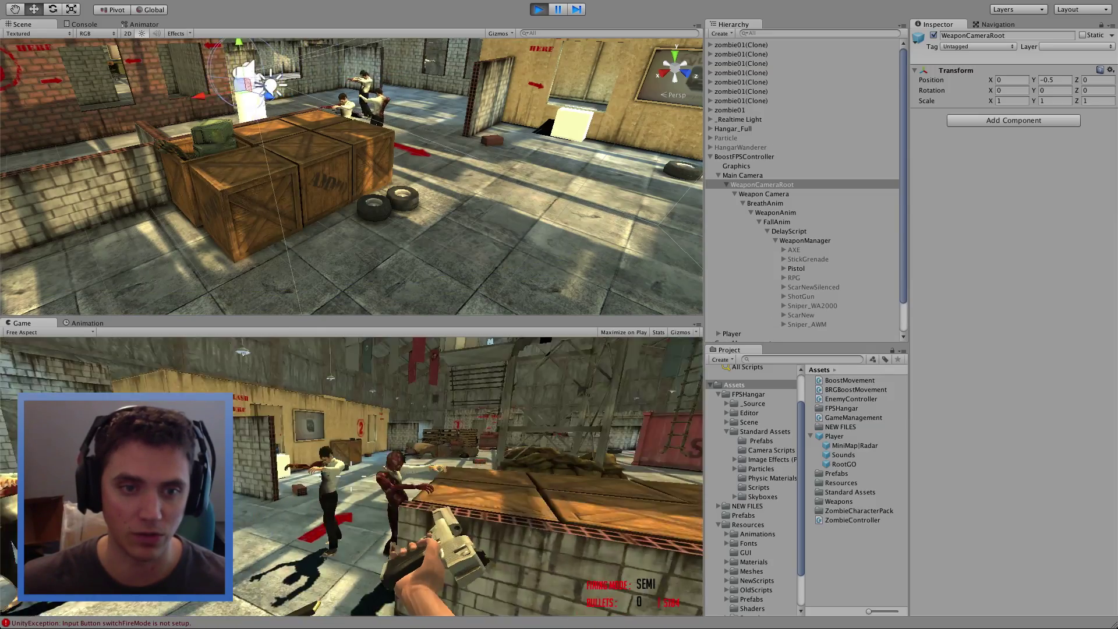
Back away from the zombies, test aiming, firing and reloading the pistol, and stop the play test
key("s")
right_click(351, 476)
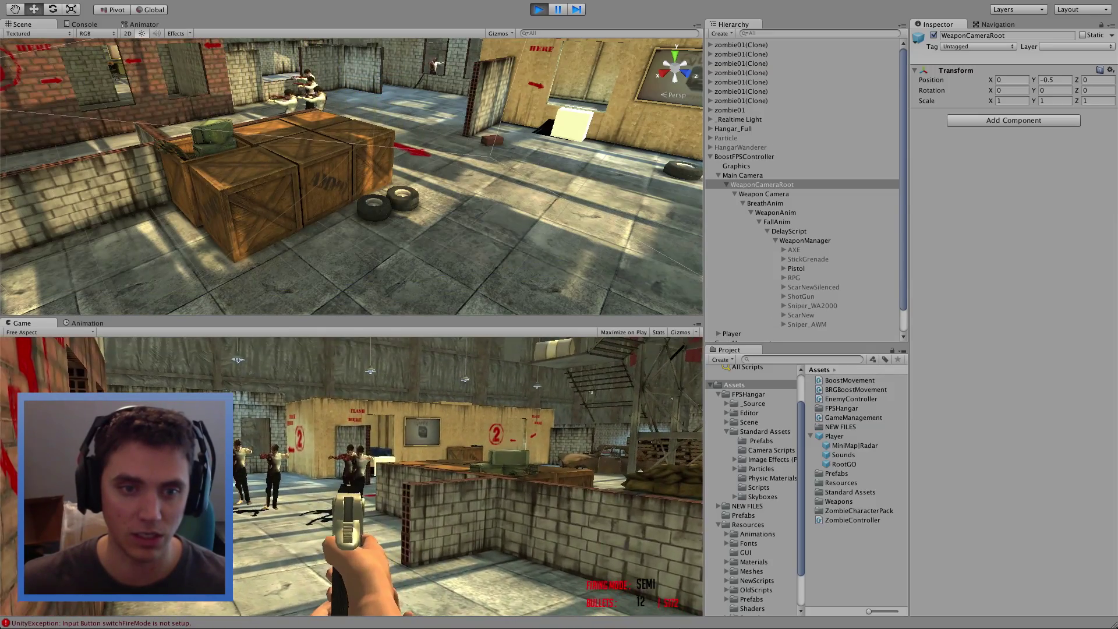
left_click(352, 476)
key("s")
left_click(351, 477)
key("r")
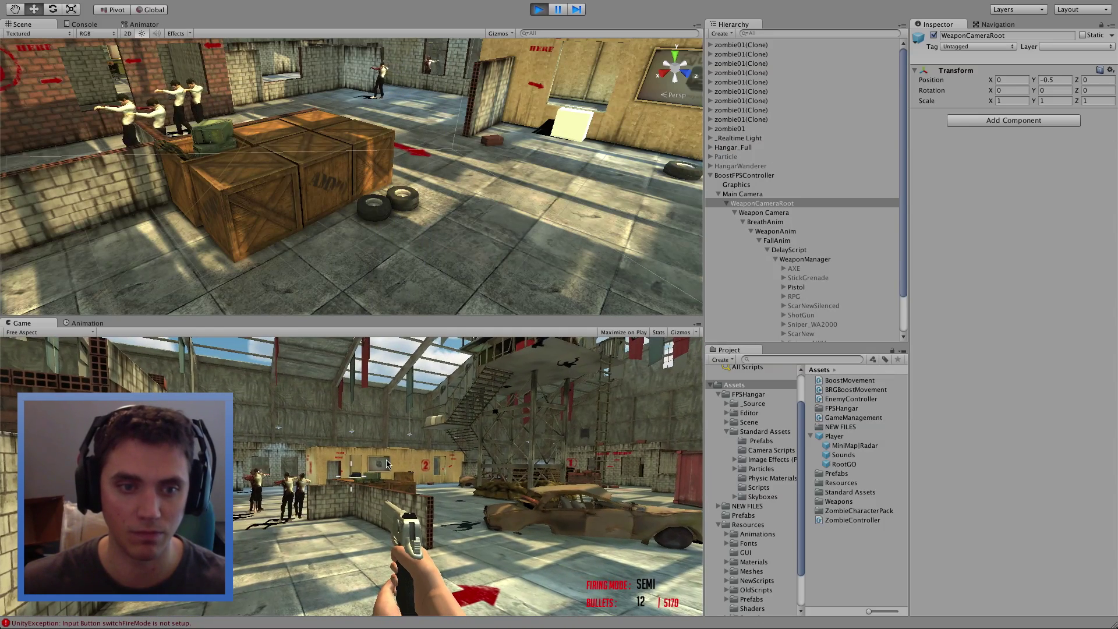
key("ctrl+p")
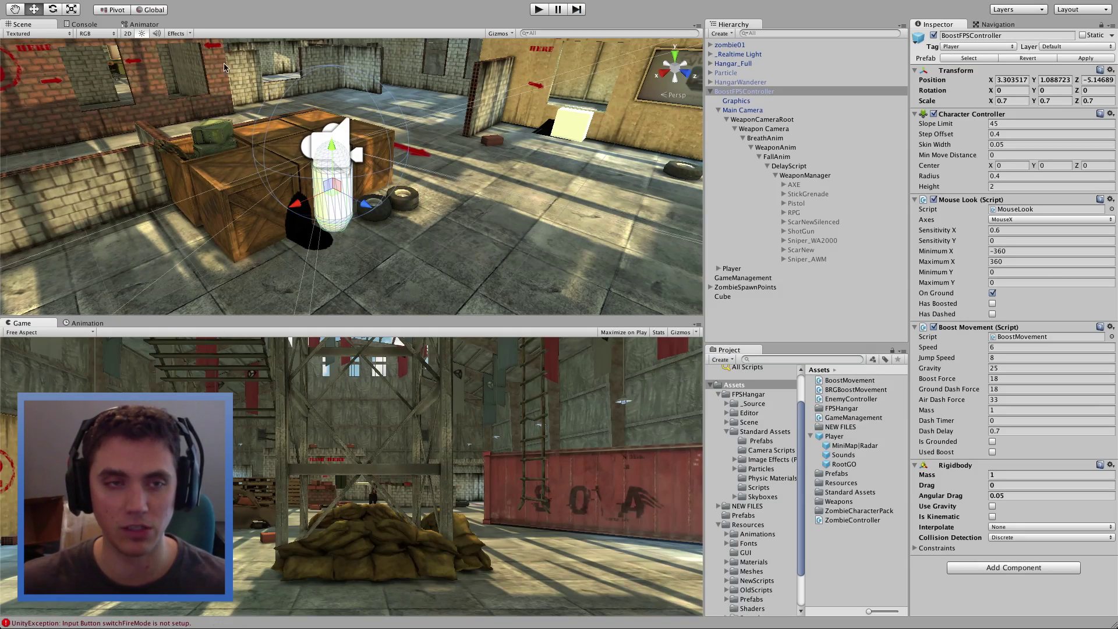
Open the project's input settings, review the existing axes, and set the number of axes to 21
left_click(70, 6)
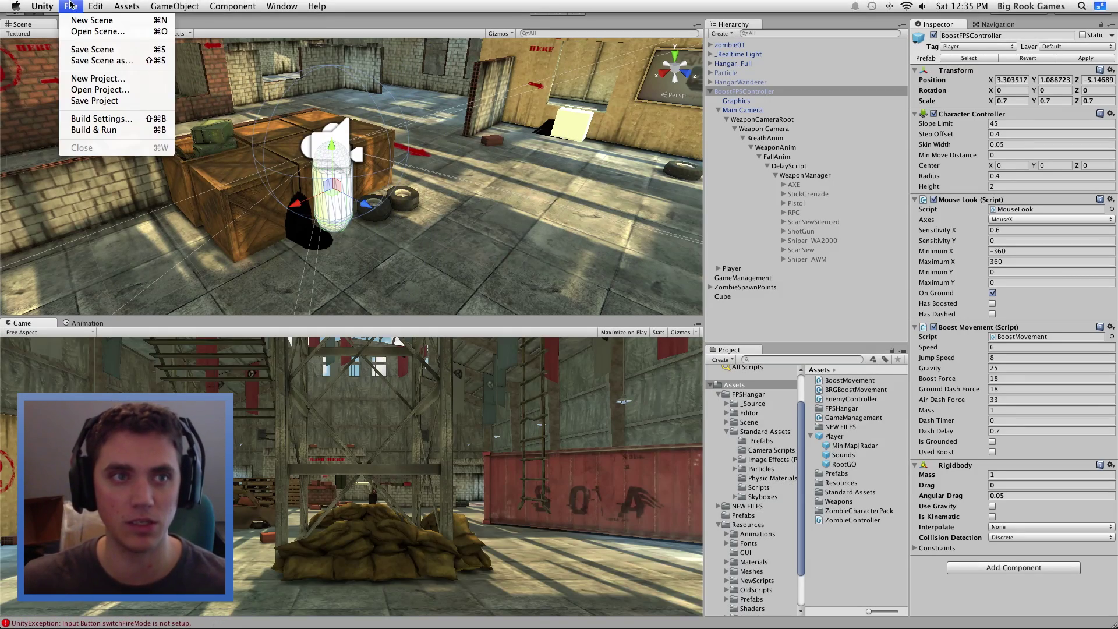
mouse_move(100, 10)
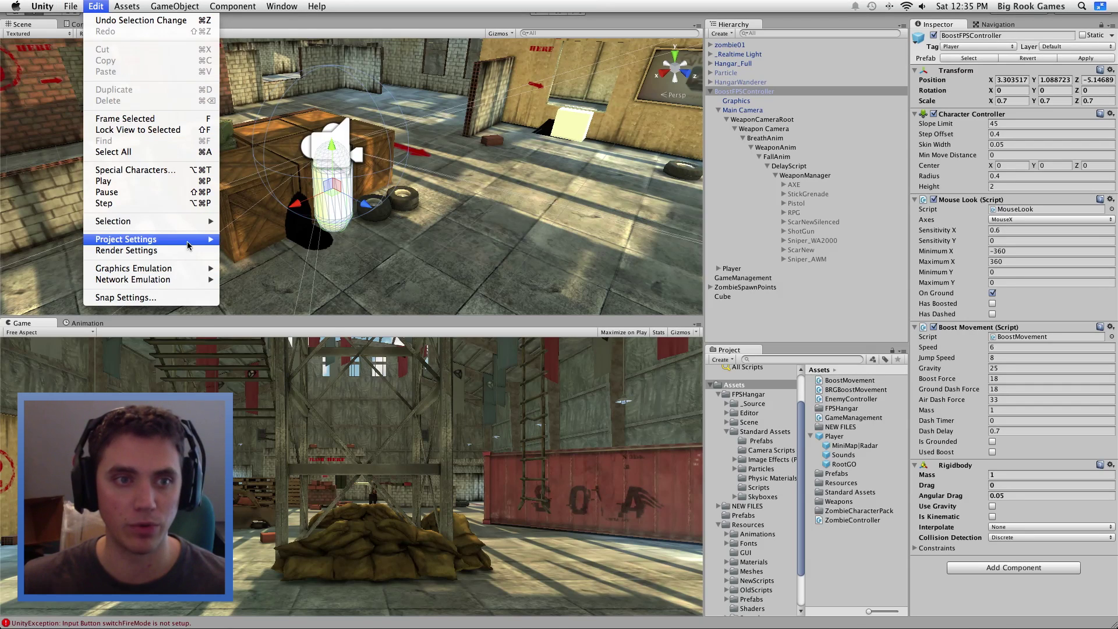
mouse_move(189, 241)
left_click(256, 239)
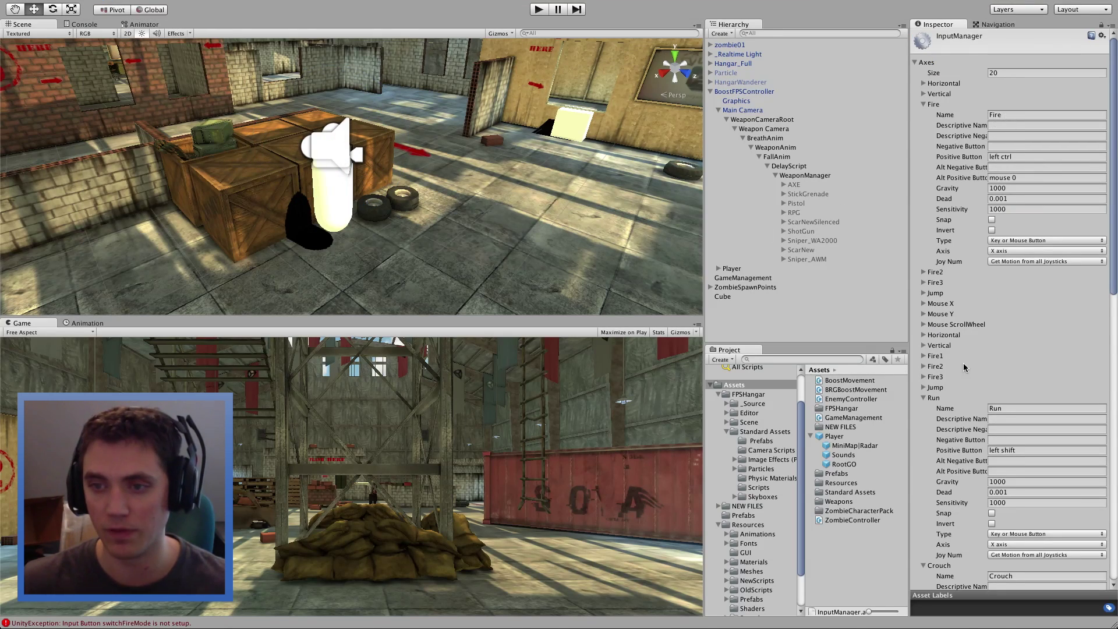
scroll(964, 367, "down", 15)
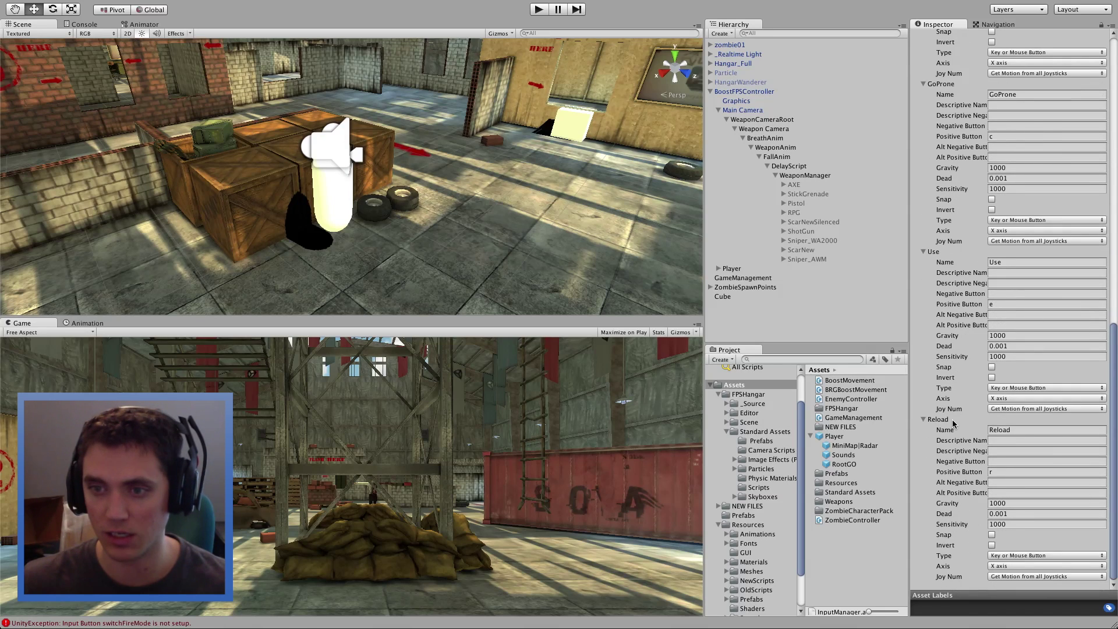
scroll(954, 423, "up", 15)
left_click(1019, 73)
type("21")
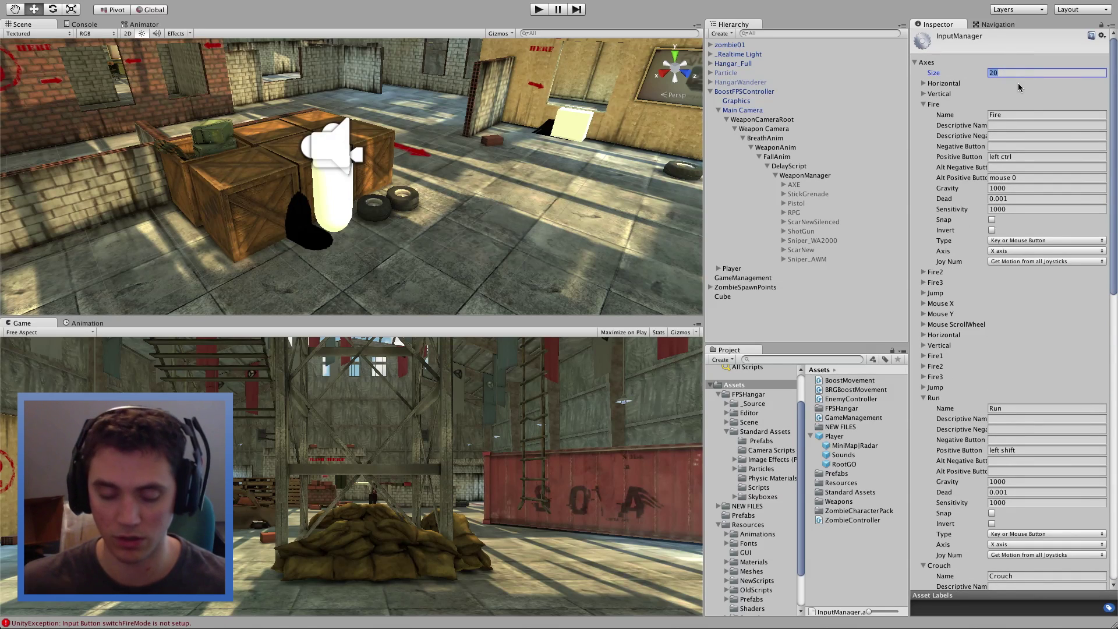
key("Return")
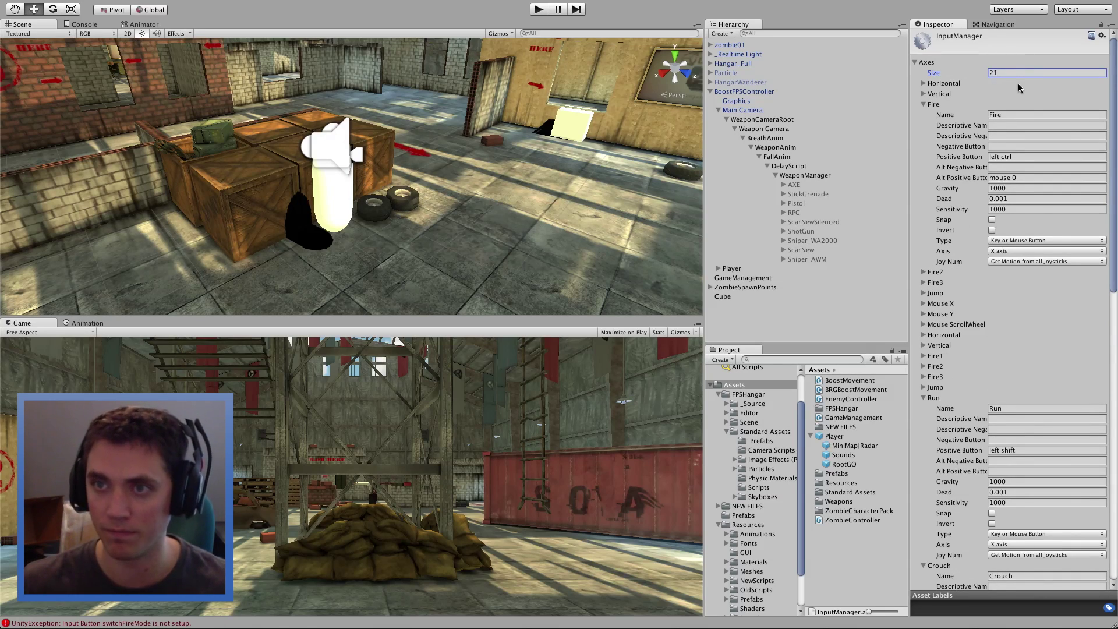
Name the last, duplicated Reload axis switchFireMode and set its positive button to tab
scroll(955, 408, "down", 15)
left_click(924, 576)
scroll(972, 575, "down", 3)
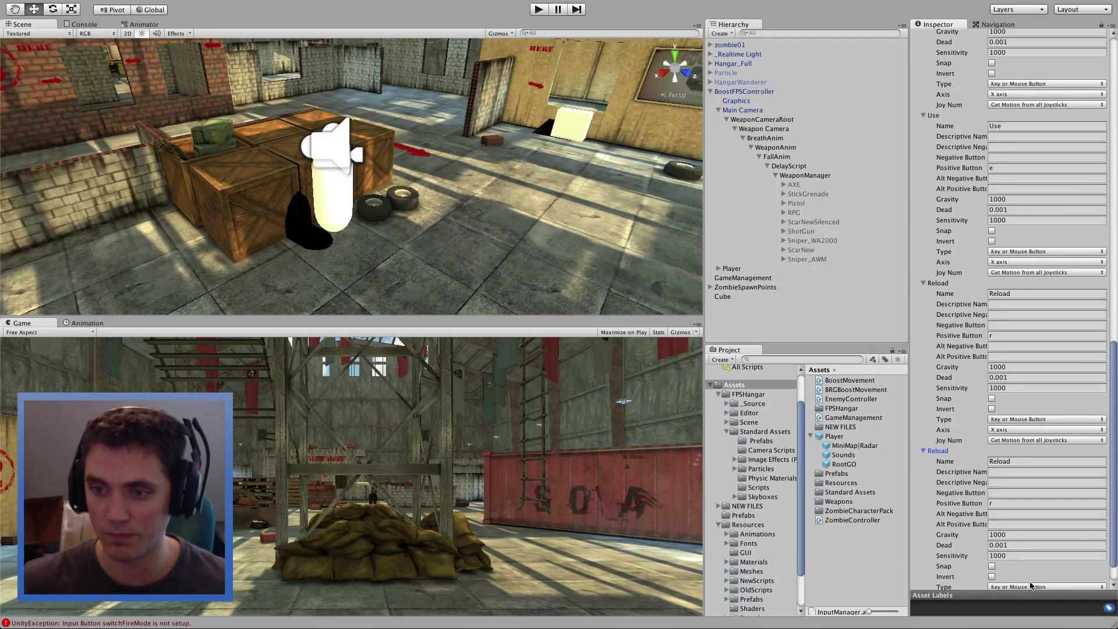
left_click(1027, 461)
type("switchFi")
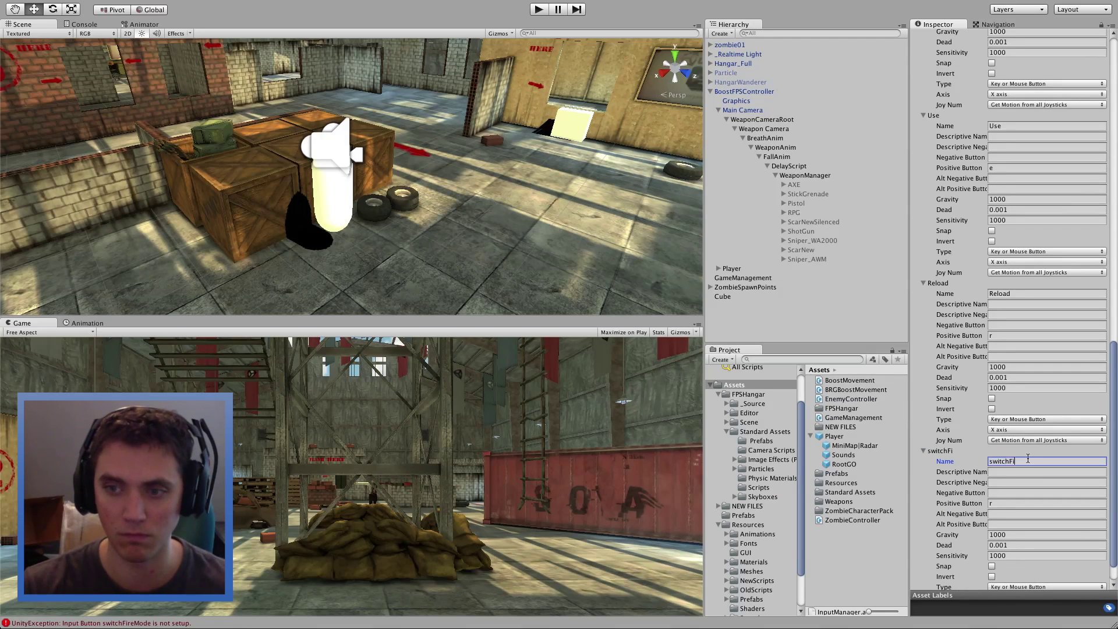
type("reMode")
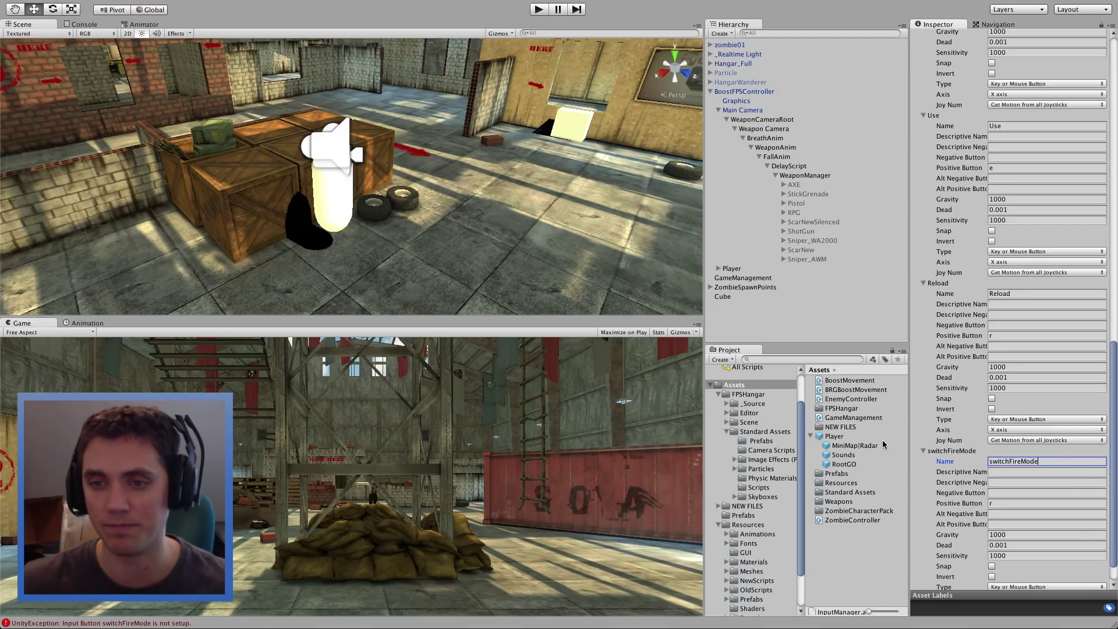
left_click(1018, 502)
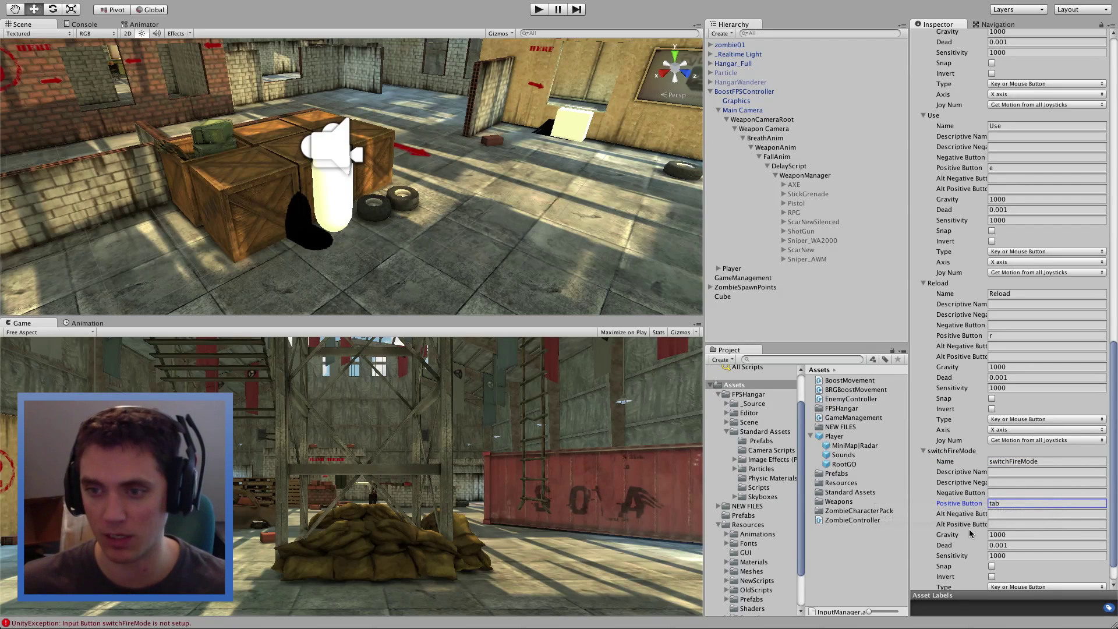
left_click(885, 552)
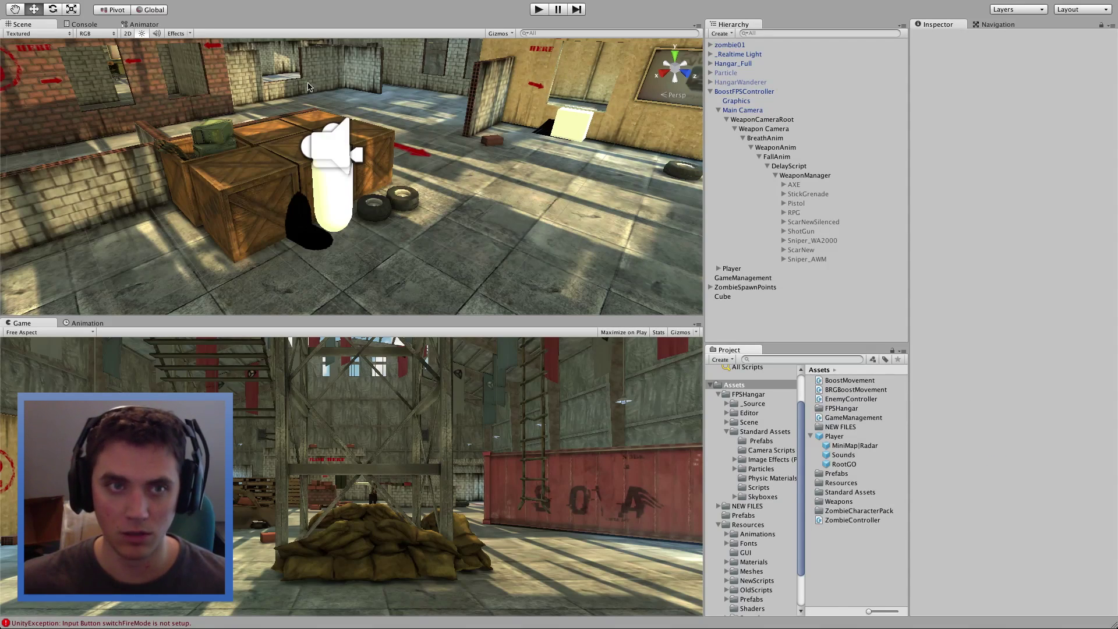
Clear the console messages and start a new play test of the scene
left_click(82, 26)
left_click(12, 33)
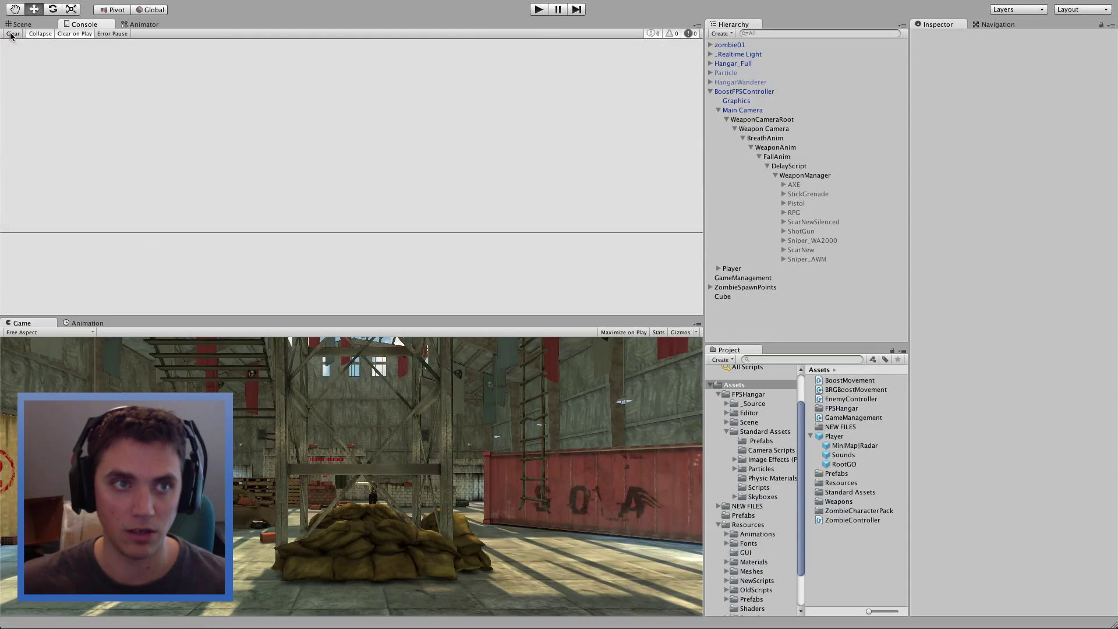
left_click(539, 10)
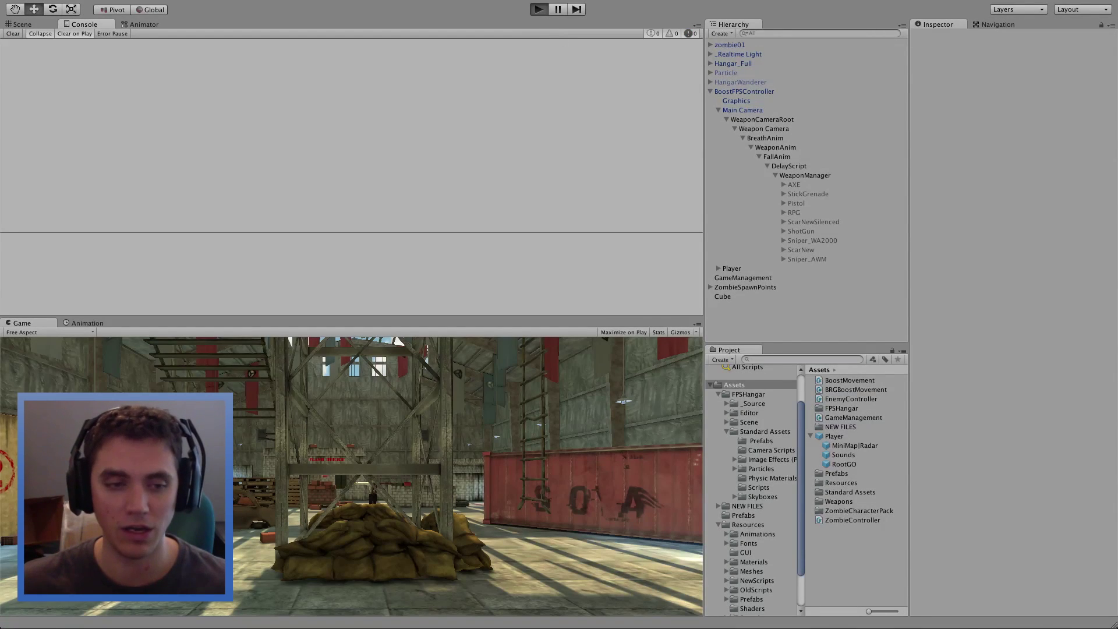
Move the player through the hangar, fire a few pistol shots, and reload to test the controls
key("w")
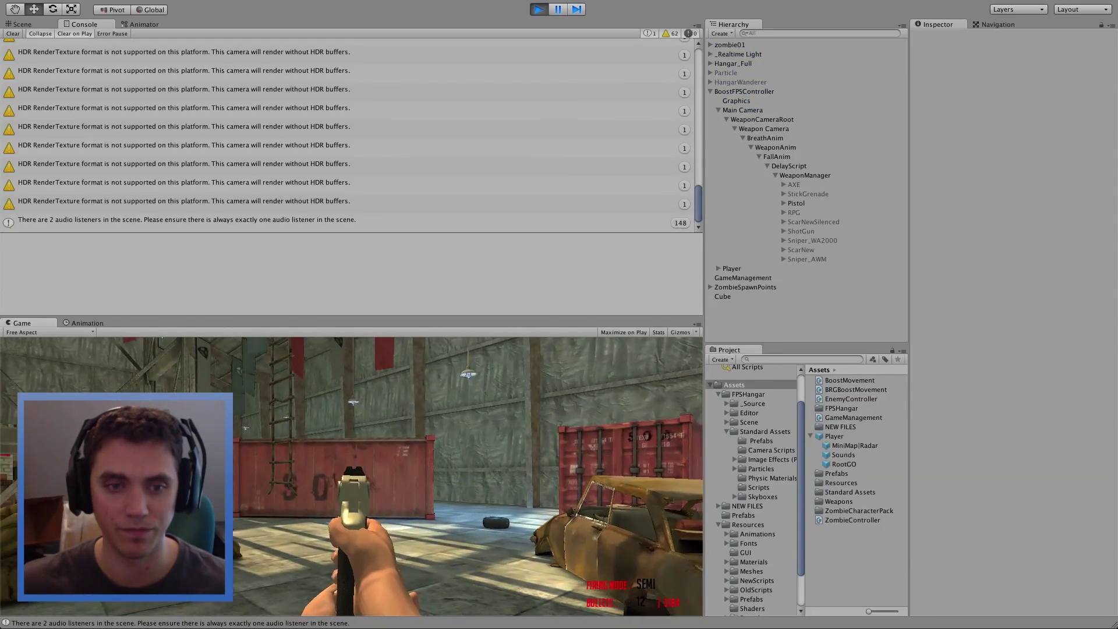
left_click(351, 476)
key("w")
left_click(351, 476)
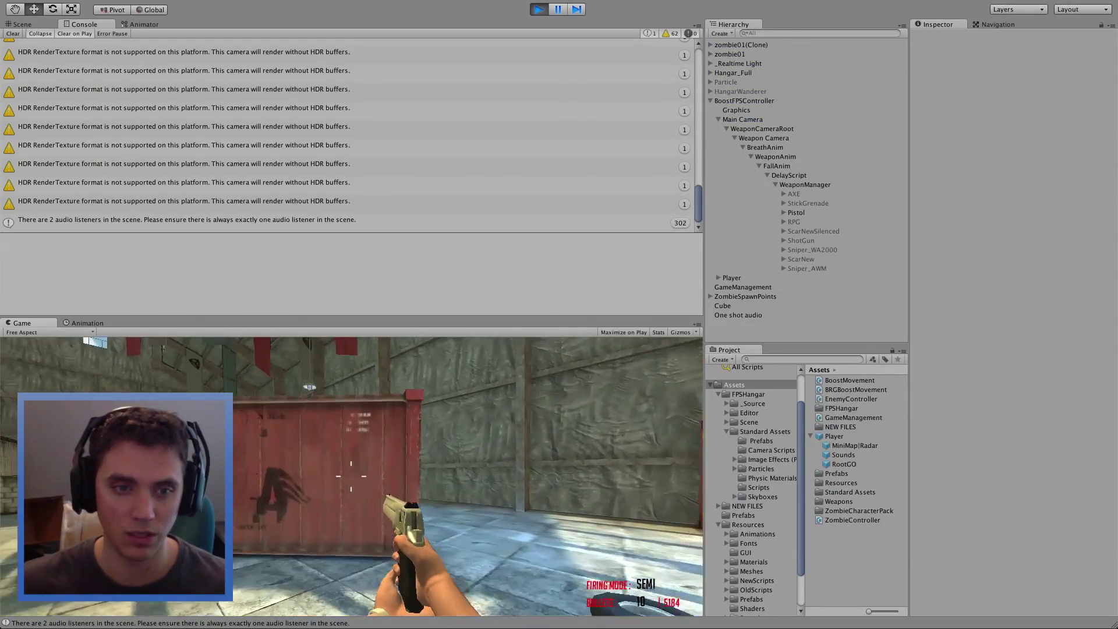
left_click(351, 476)
key("r")
key("w")
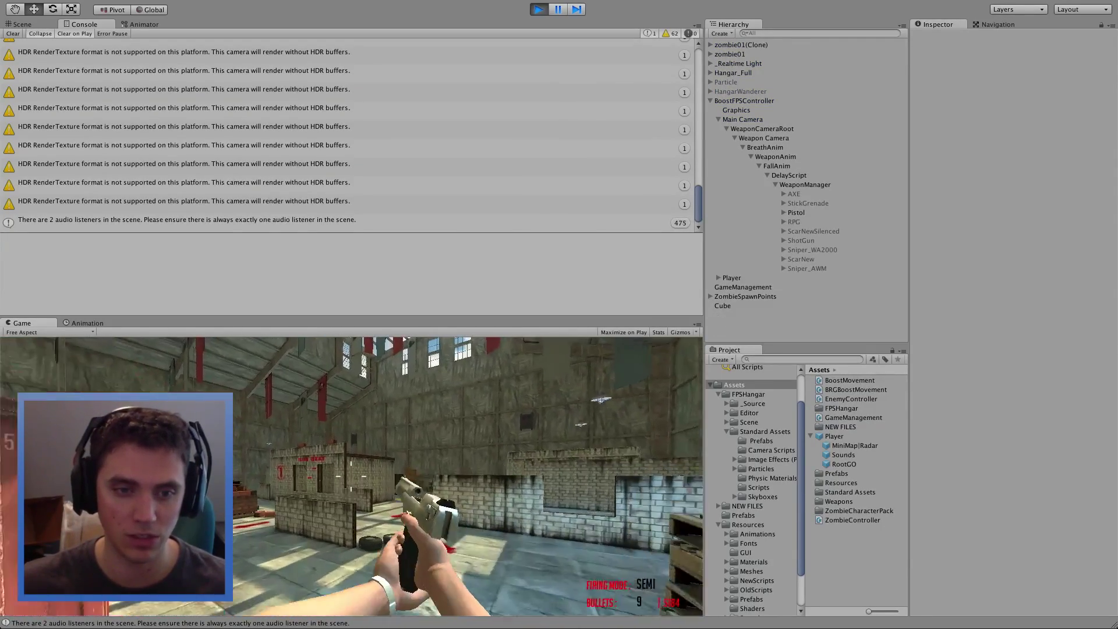
Test jumping while moving forward, and fire the pistol several times at the zombies
key("space")
key("w")
left_click(351, 476)
left_click(351, 476)
left_click(351, 476)
left_click(351, 476)
left_click(351, 476)
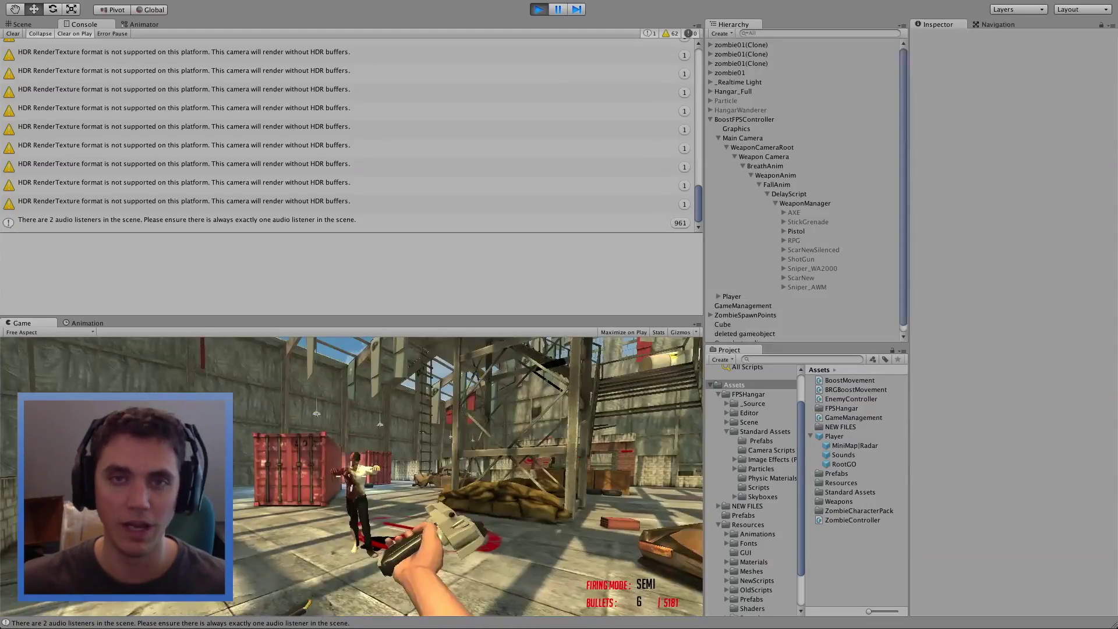
left_click(351, 476)
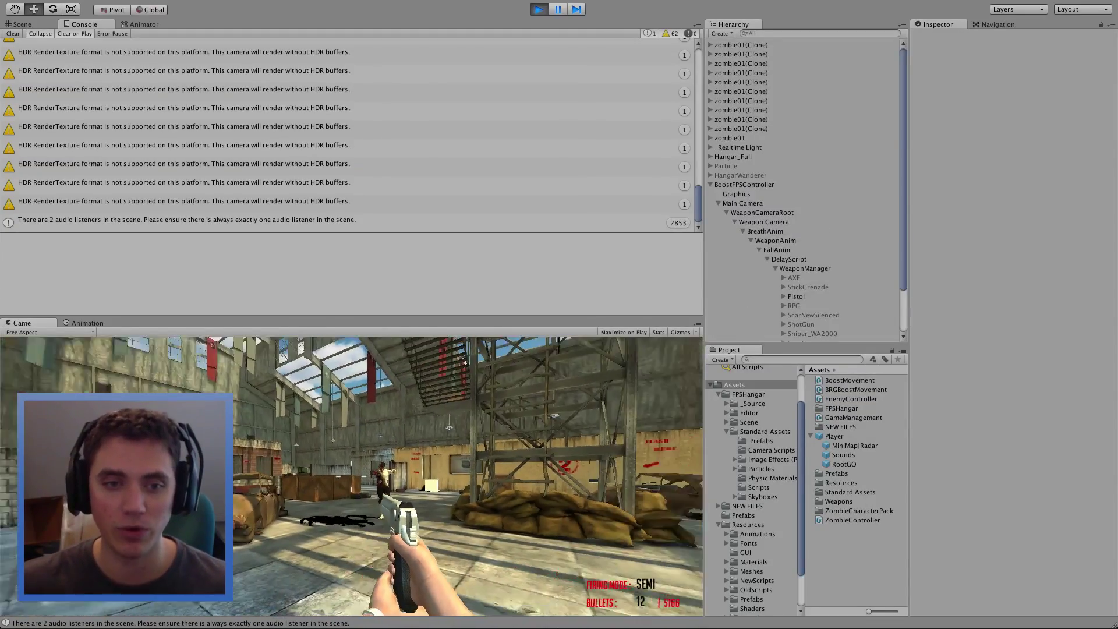
Test aiming the pistol and fire a burst of shots at the zombie ahead
right_click(351, 476)
left_click(351, 477)
left_click(351, 476)
left_click(351, 476)
left_click(351, 476)
left_click(351, 476)
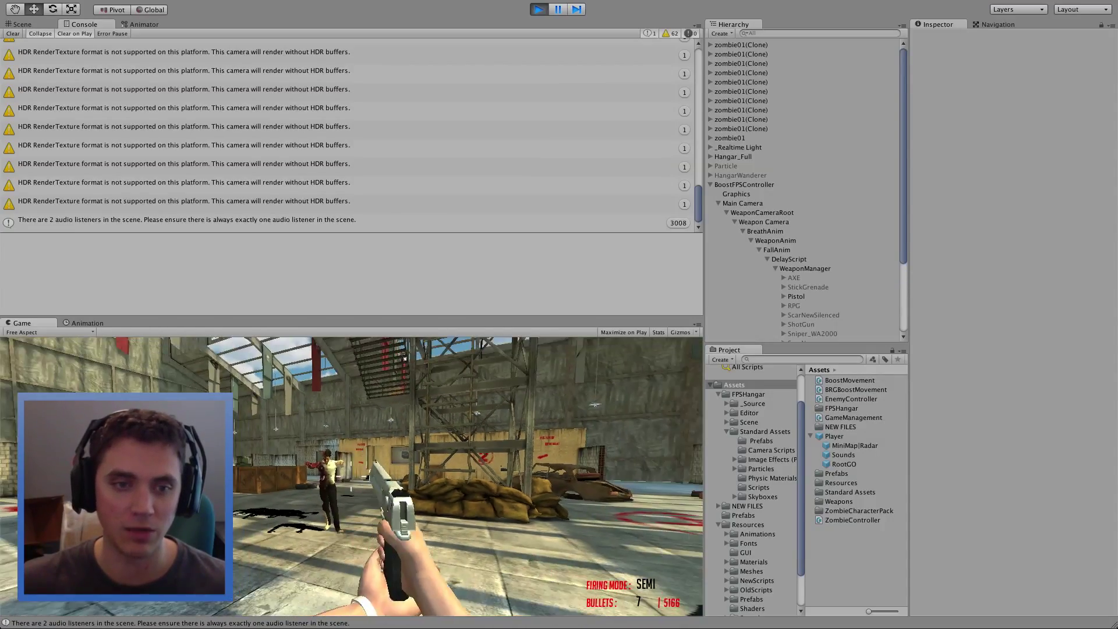
Test sprinting past the zombies near the red container, firing at them, and reloading the pistol
key("shift+w")
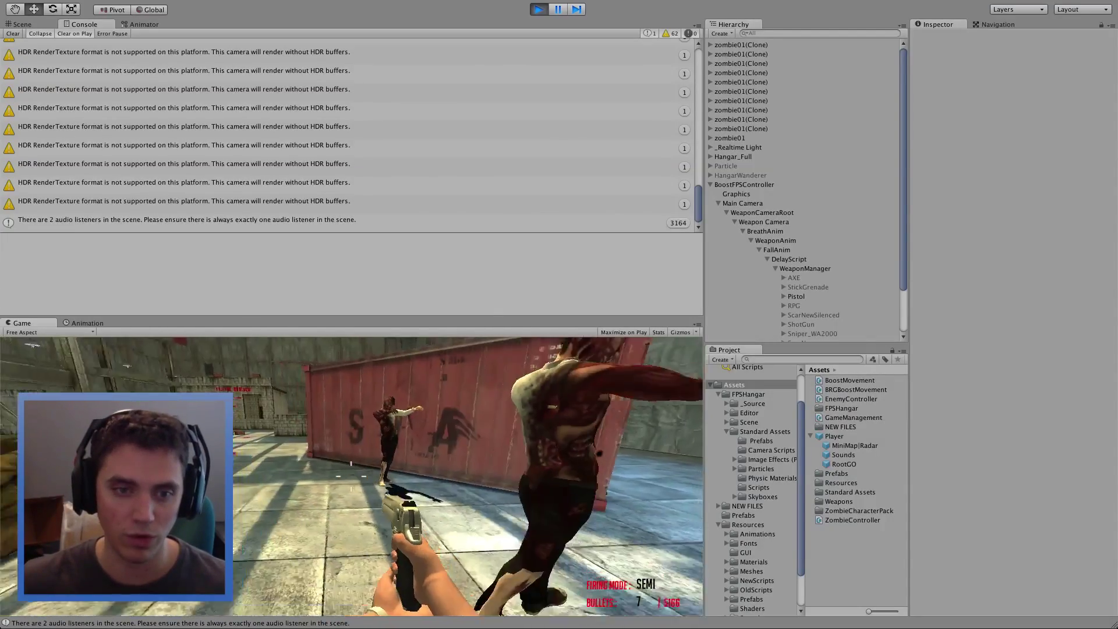
left_click(351, 476)
left_click(351, 476)
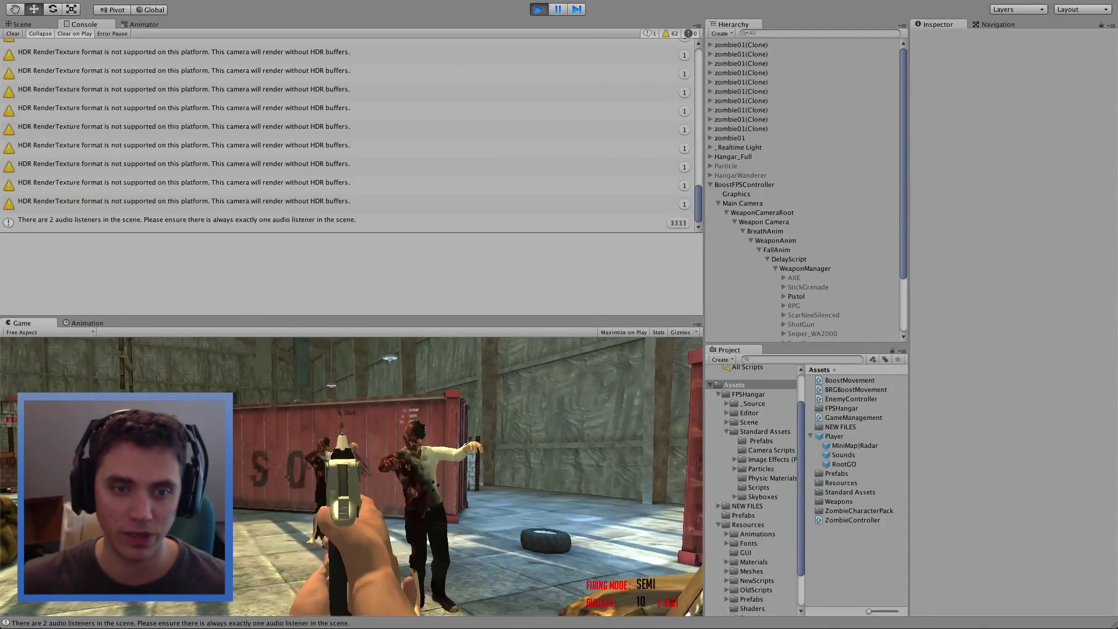
key("r")
key("r")
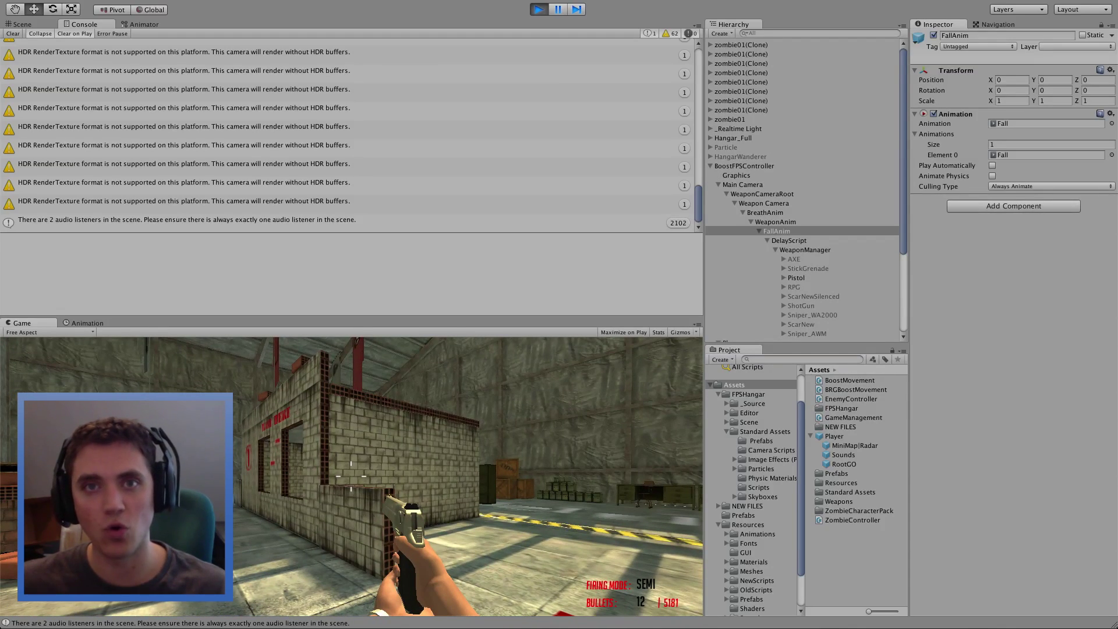
Walk the player along the brick building in the running game
key("w")
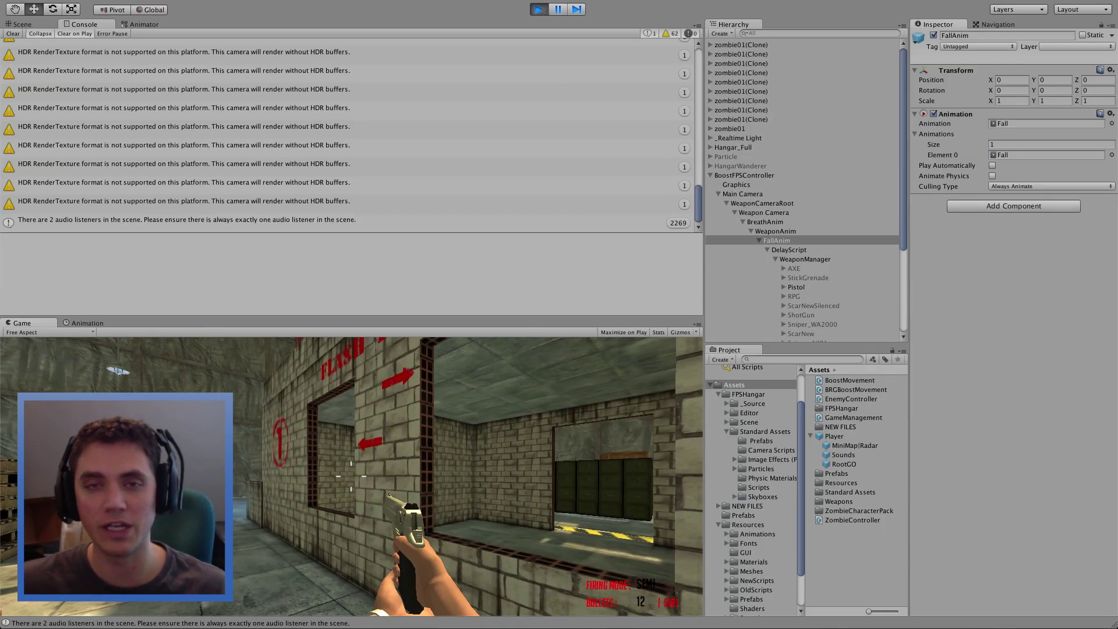
key("w")
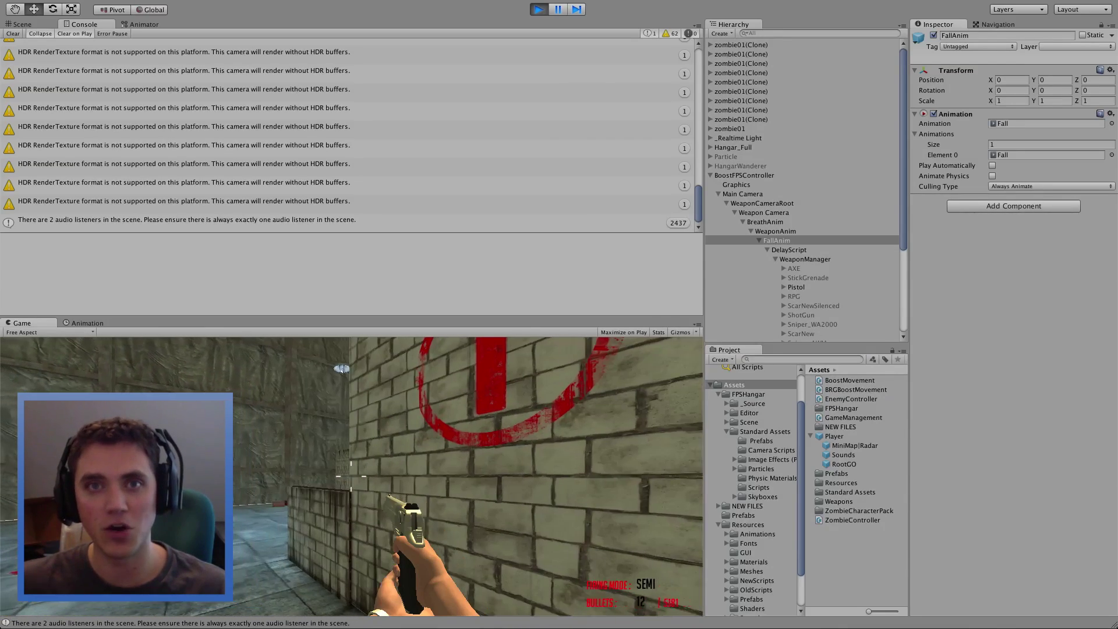